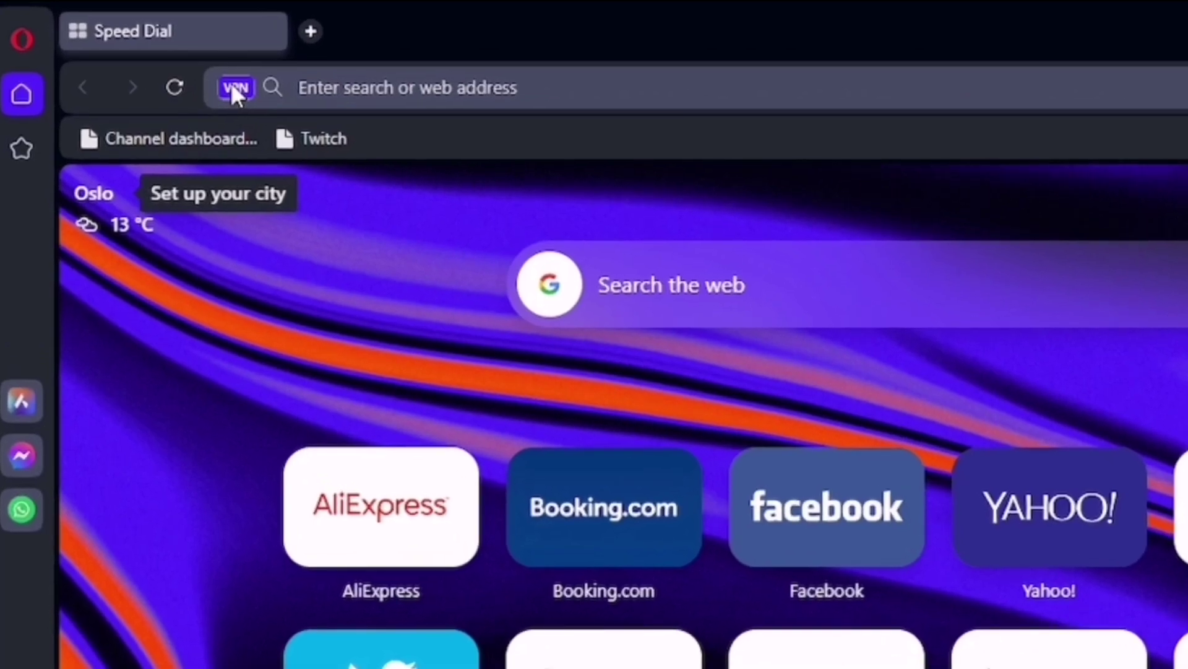
Step: Select Americas as the location of the browser's built-in VPN
left_click(232, 83)
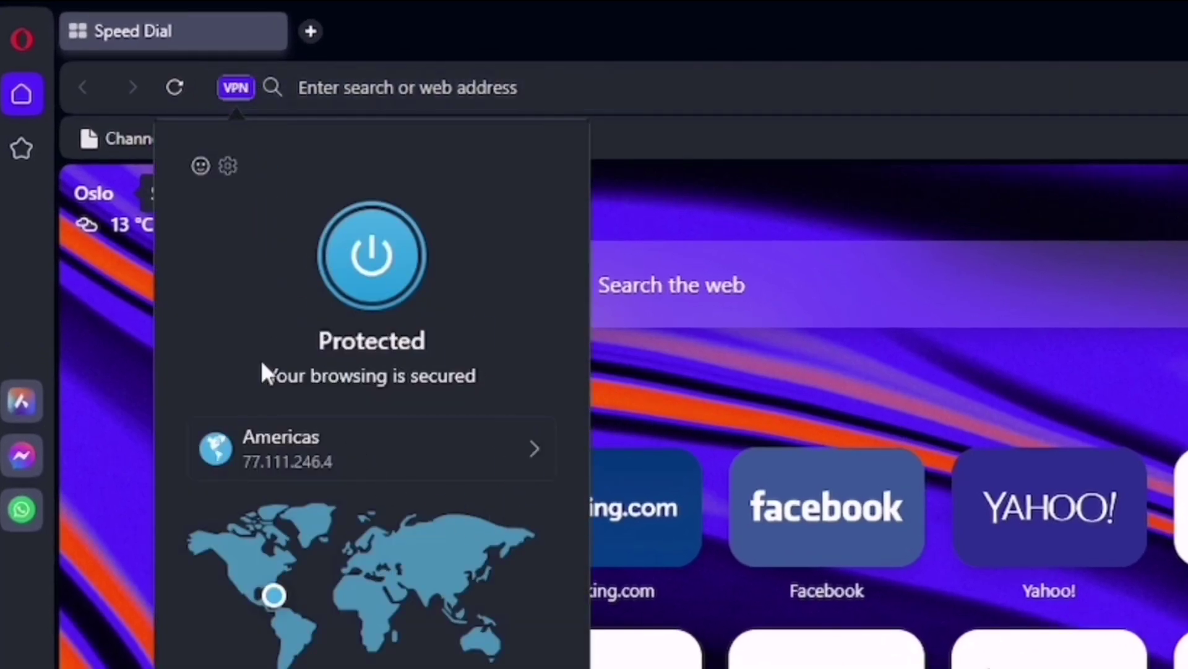
left_click(411, 474)
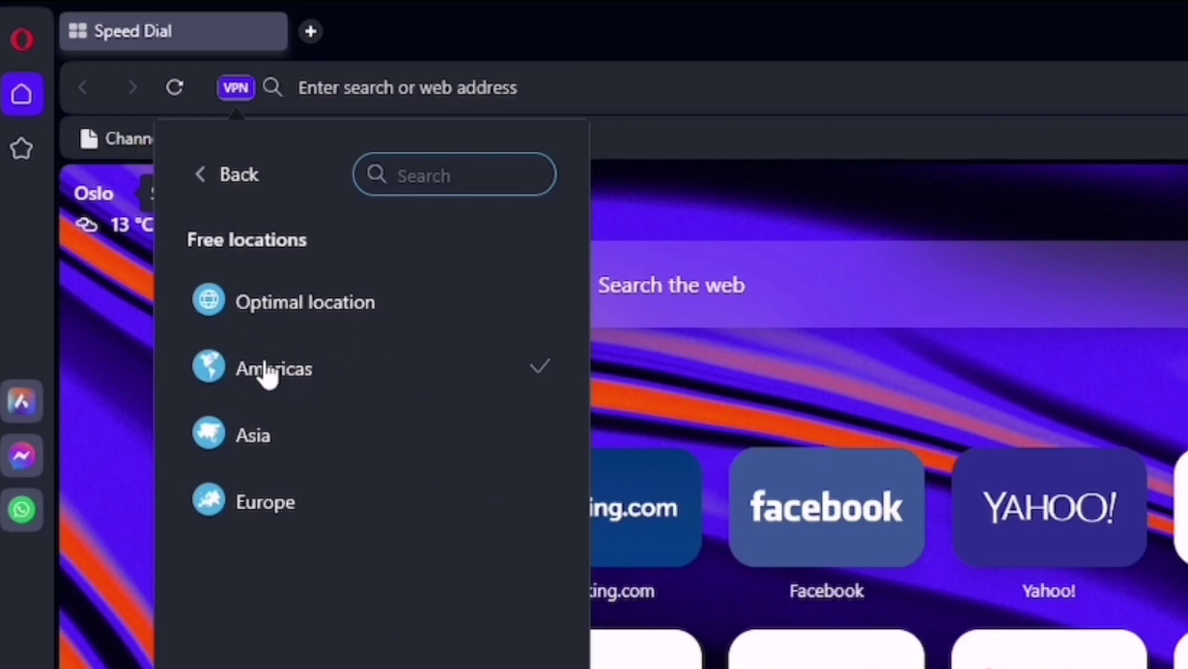
left_click(289, 372)
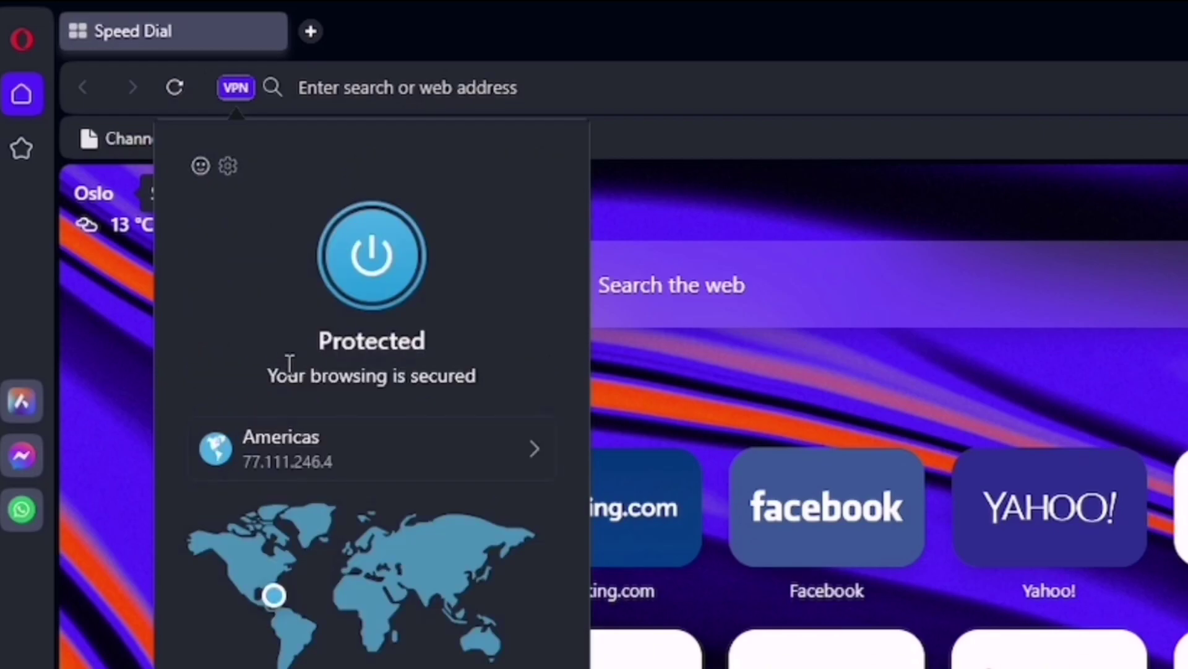
key("Escape")
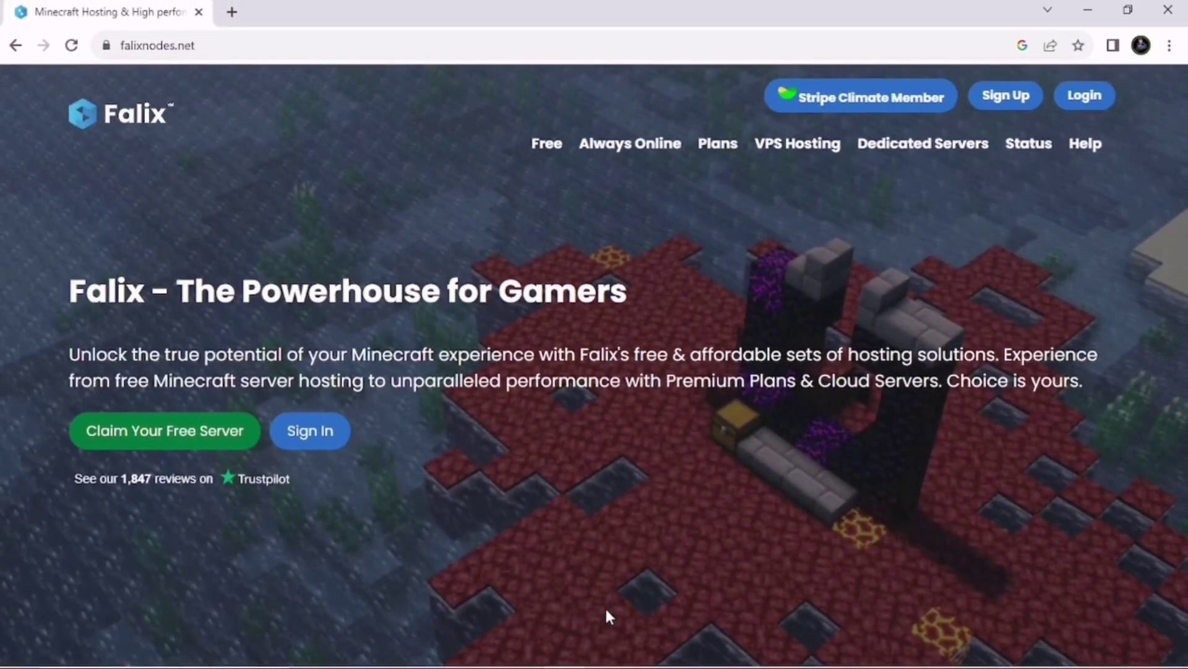
Step: Sign in to Falix from the falixnodes.net home page using an existing Google account
left_click(298, 435)
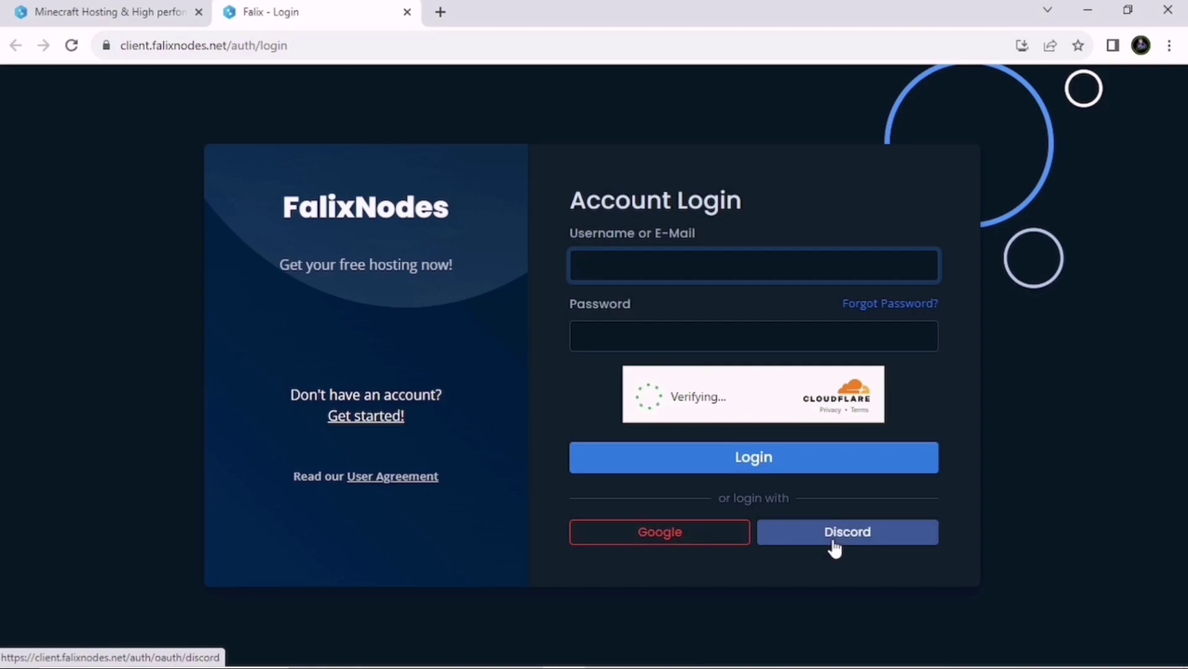
left_click(670, 548)
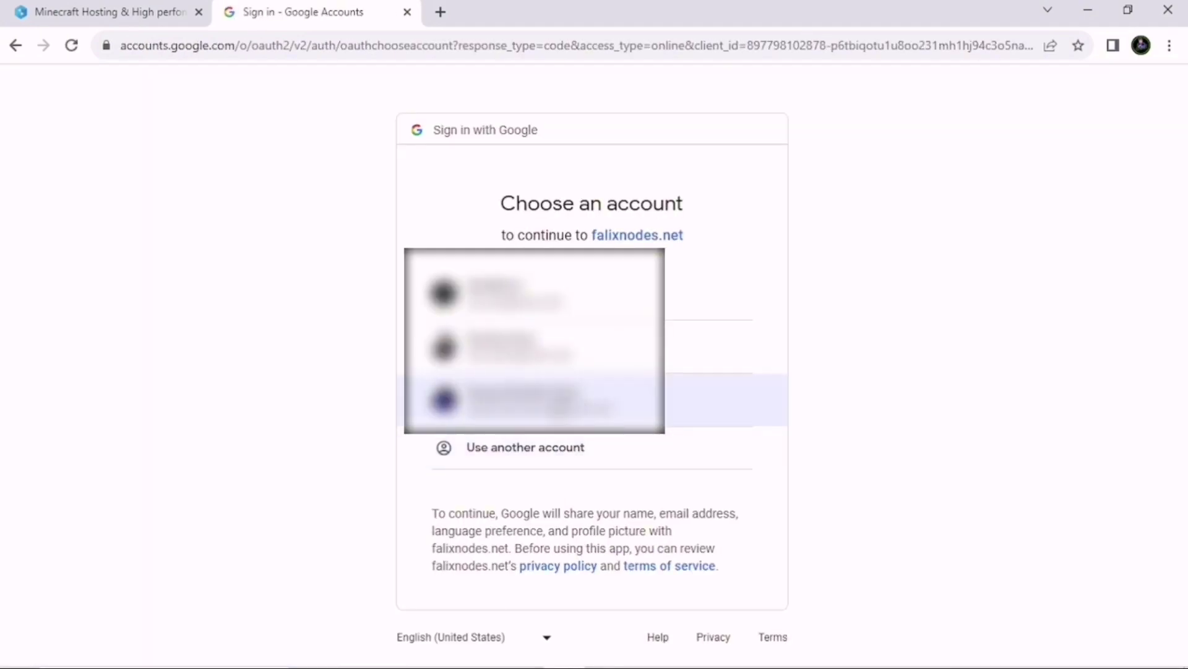
left_click(712, 399)
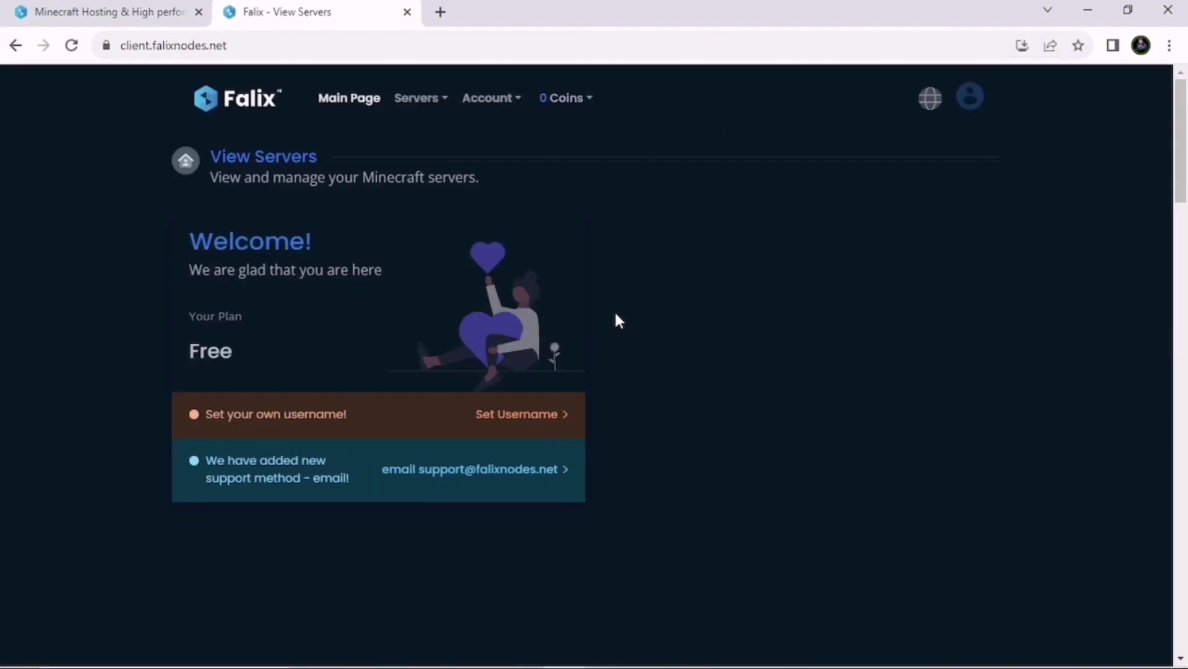
Step: Open the Create Server page and bring up the form for a new Minecraft server
left_click(434, 99)
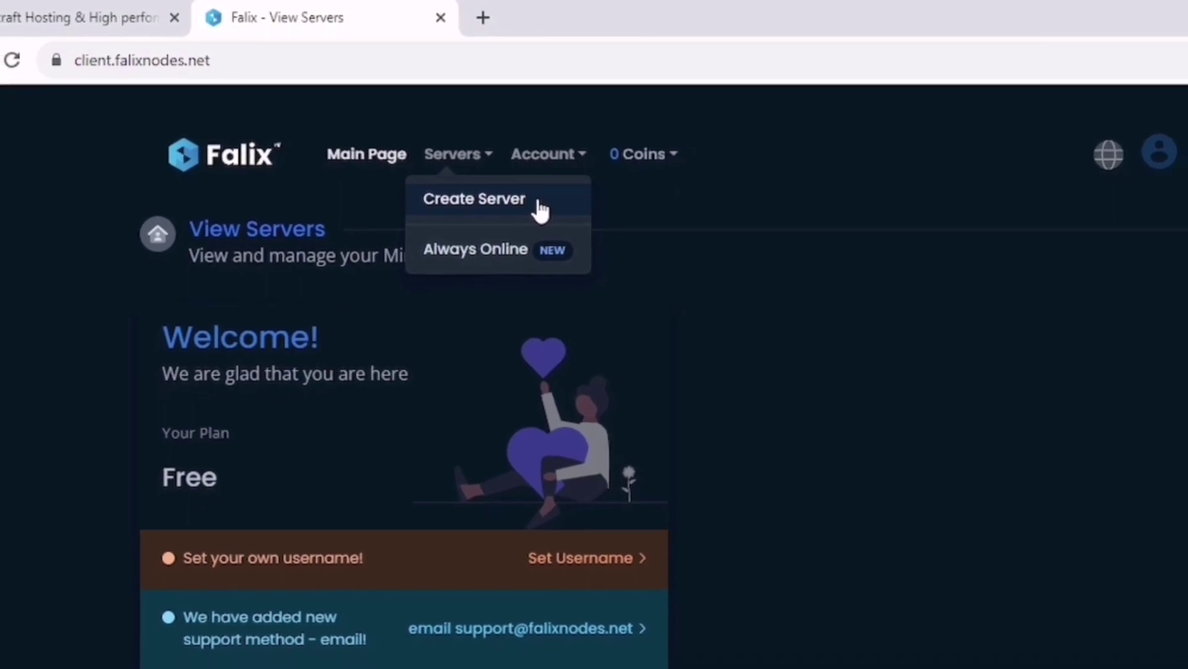
left_click(551, 220)
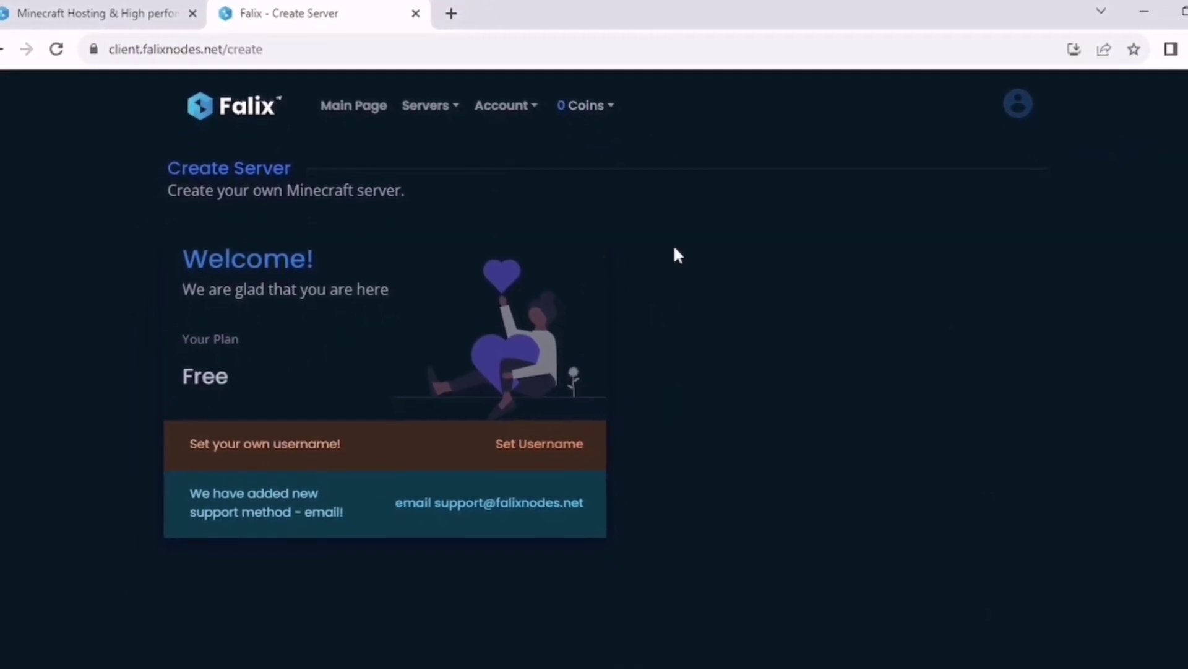
scroll(678, 373, "down", 10)
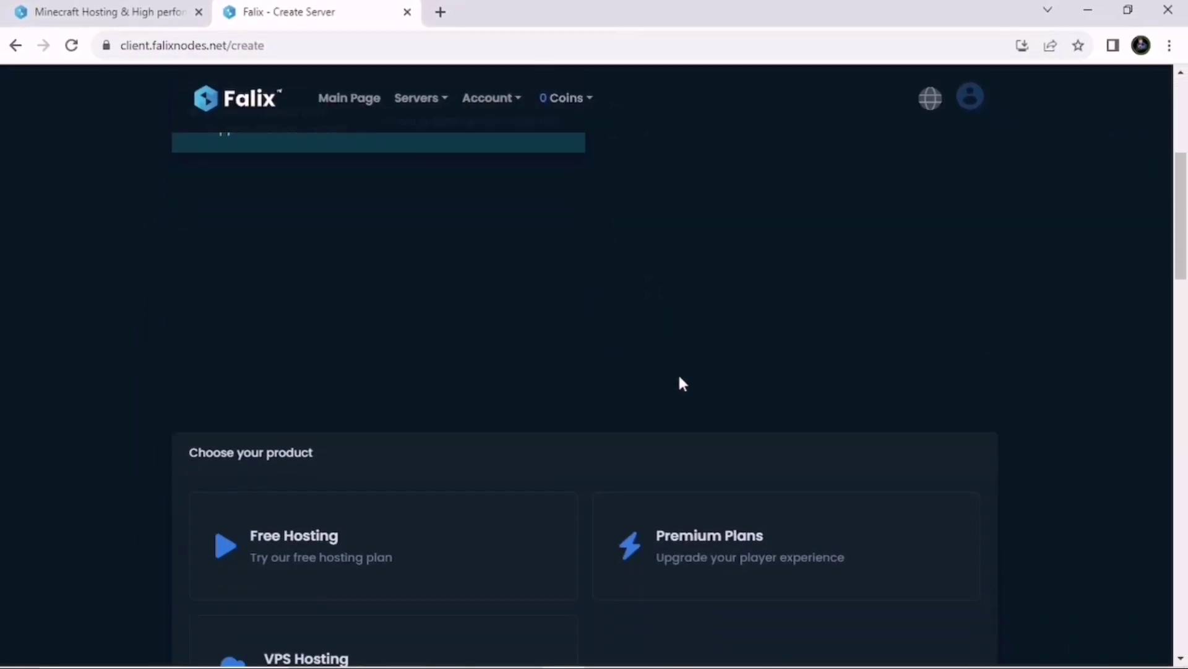
scroll(683, 384, "down", 1)
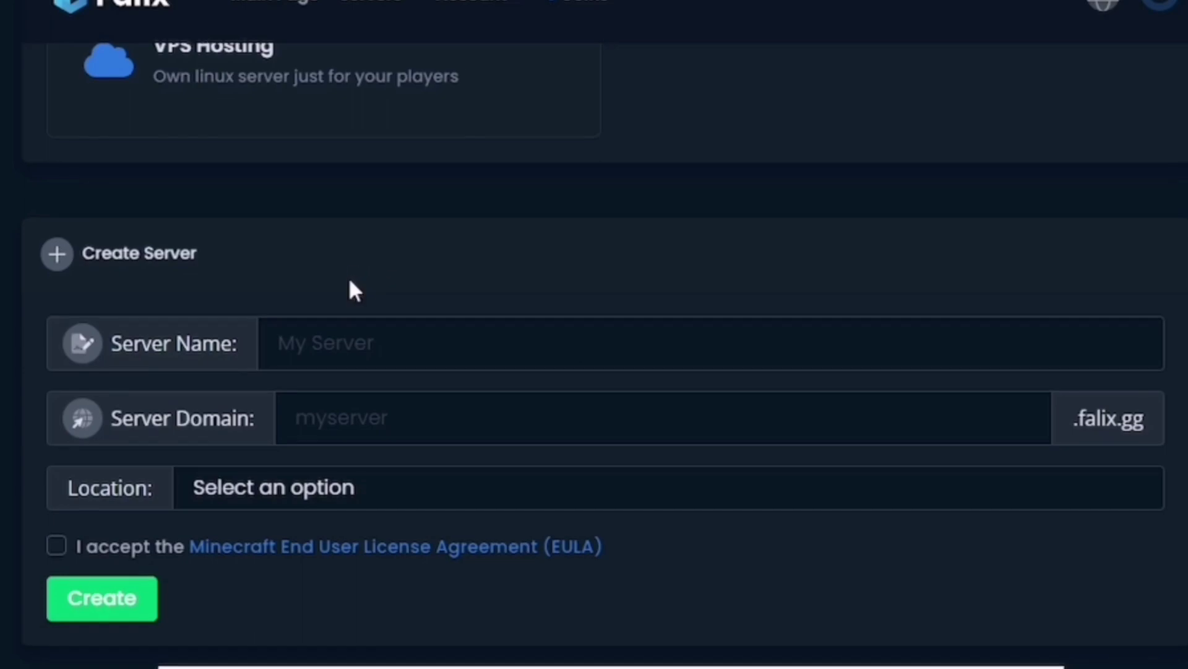
scroll(351, 286, "down", 2)
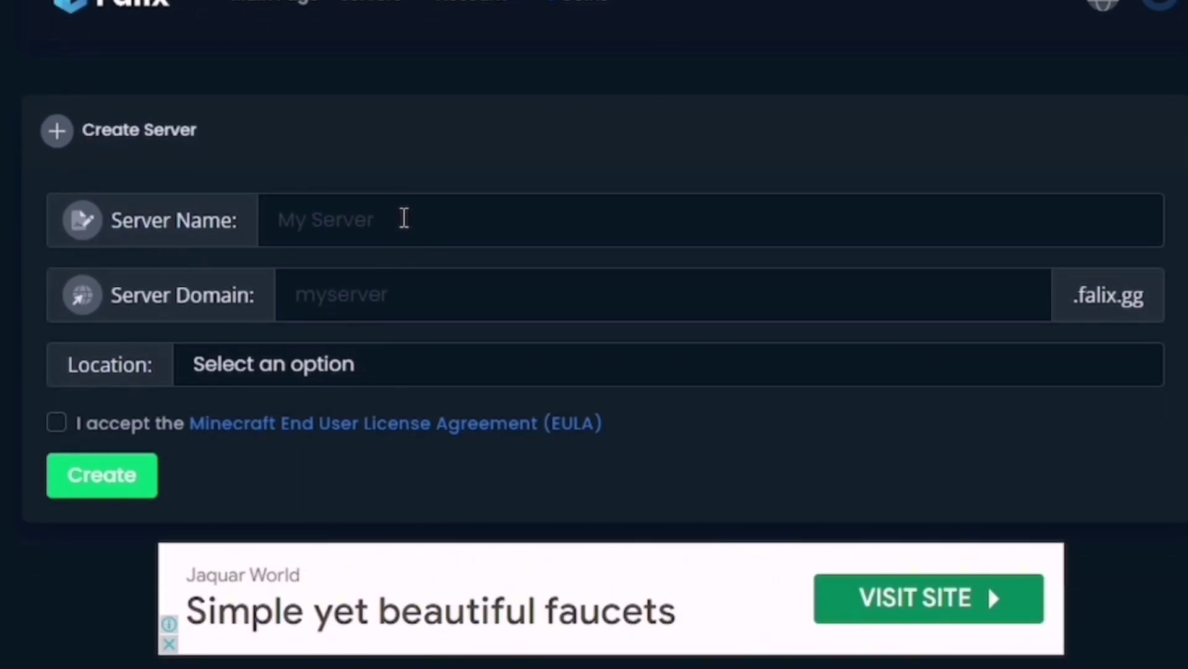
Step: Name the new server server1
left_click(407, 218)
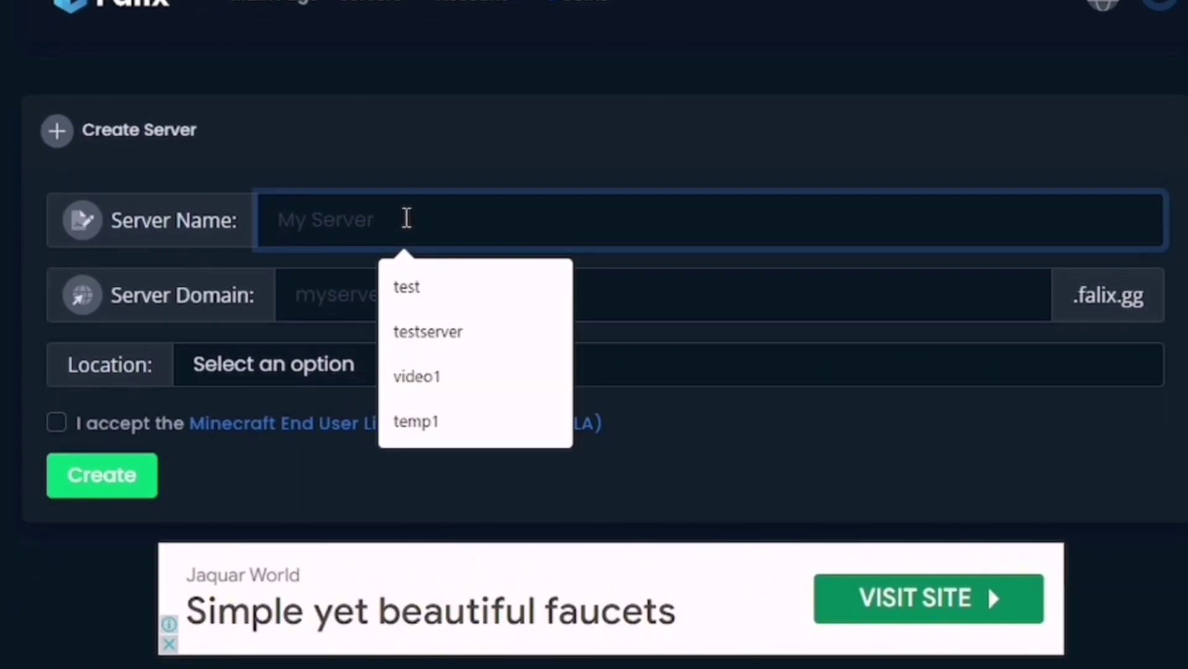
type("servfe")
key("BackSpace")
key("BackSpace")
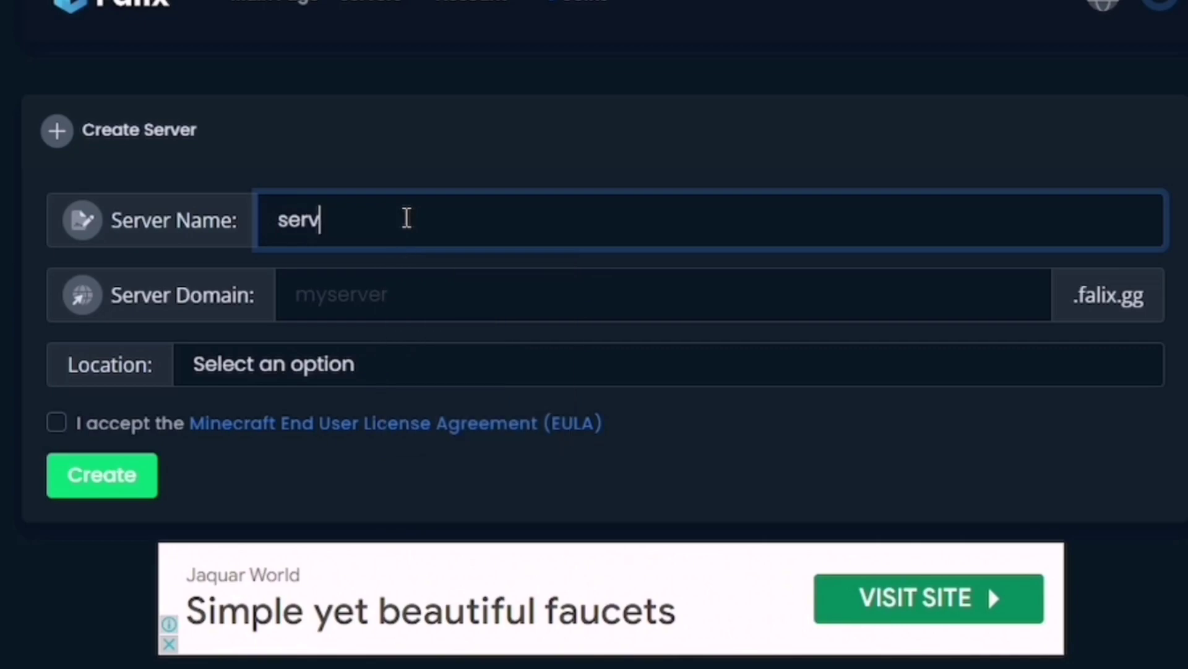
type("v")
key("BackSpace")
type("er1")
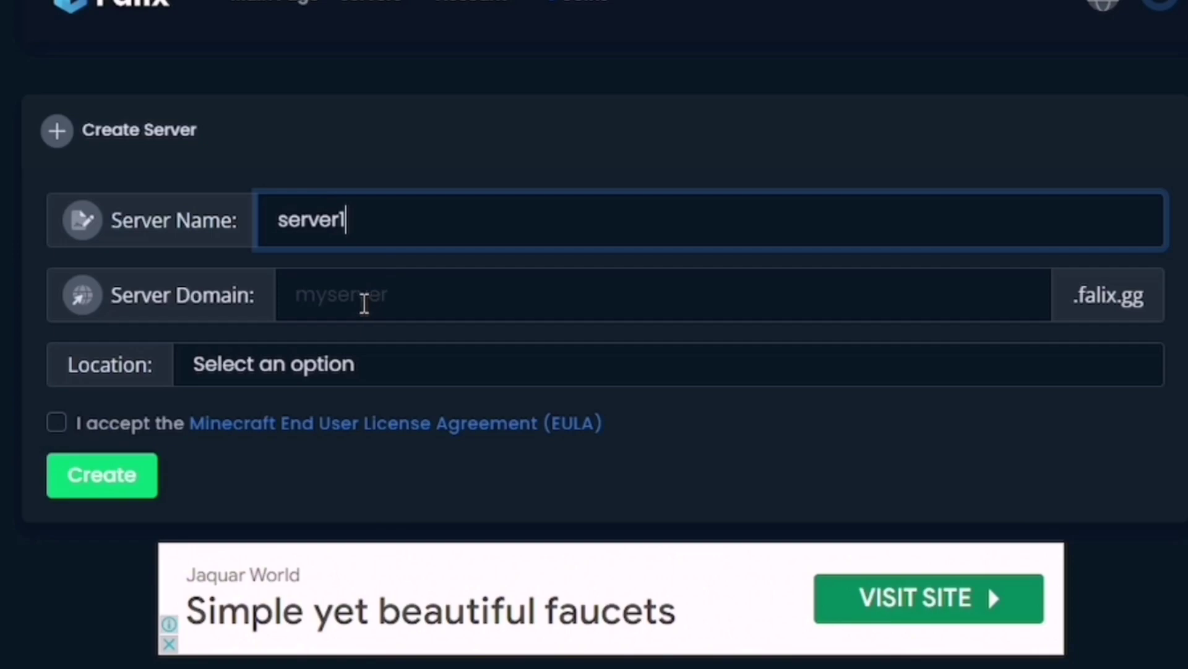
Step: Enter server1 as the falix.gg subdomain of the new server
left_click(364, 304)
type("server")
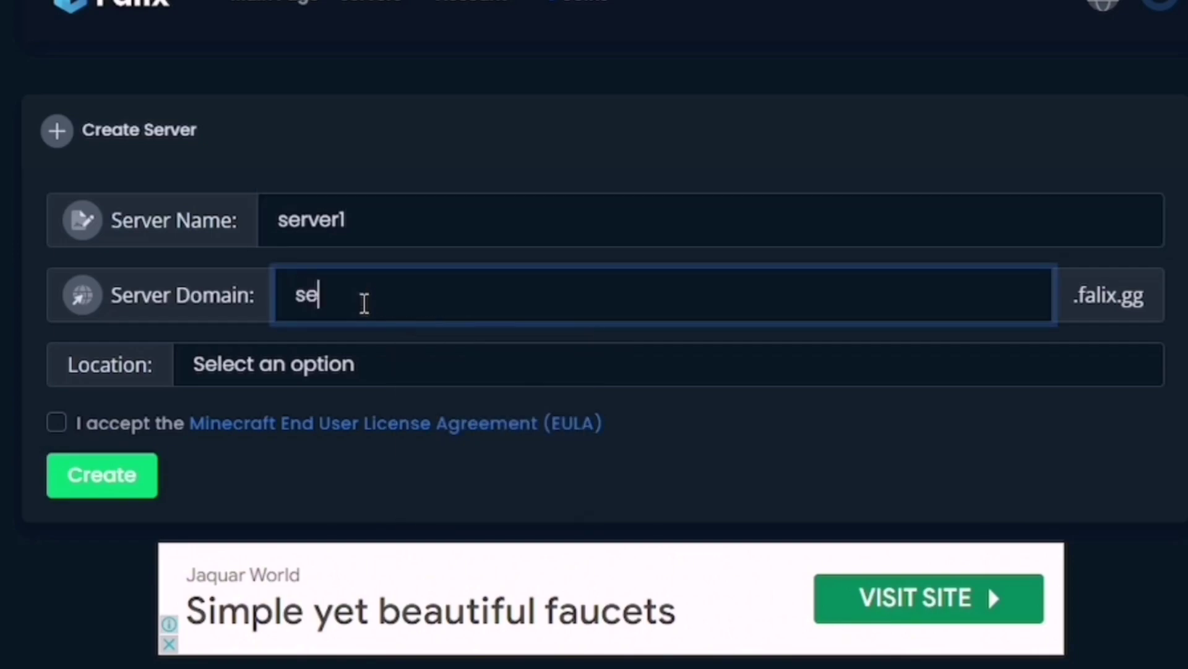
type("1")
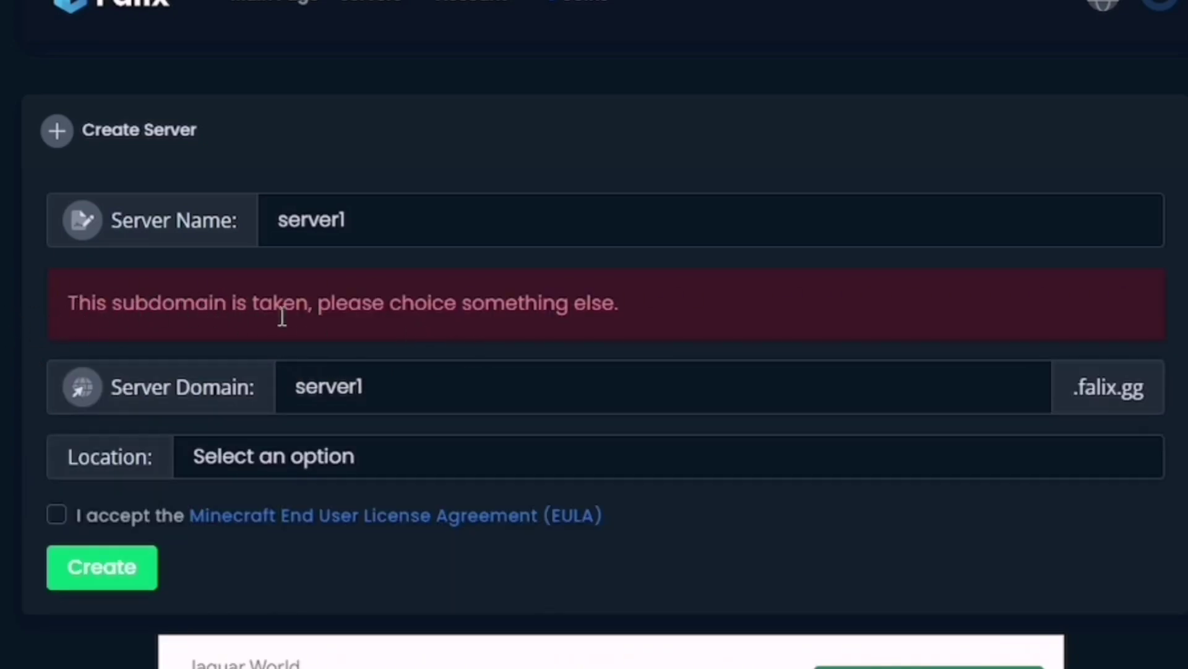
Step: Change the server domain to server006 and have its availability checked
left_click(410, 396)
key("BackSpace")
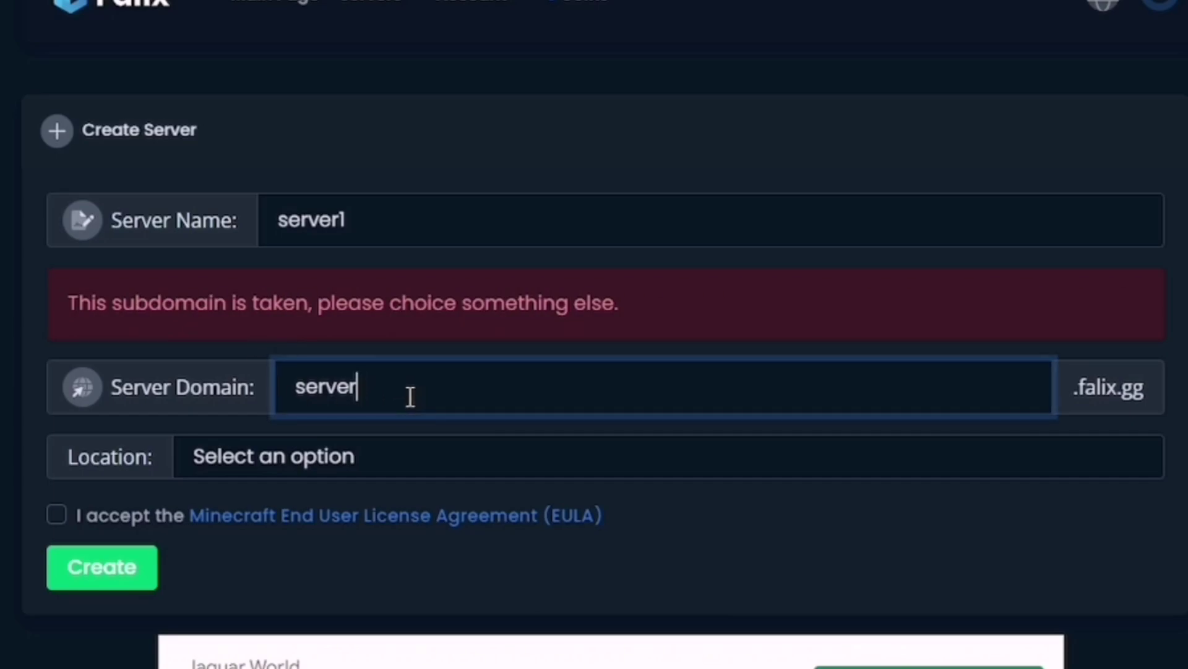
type("006")
key("Tab")
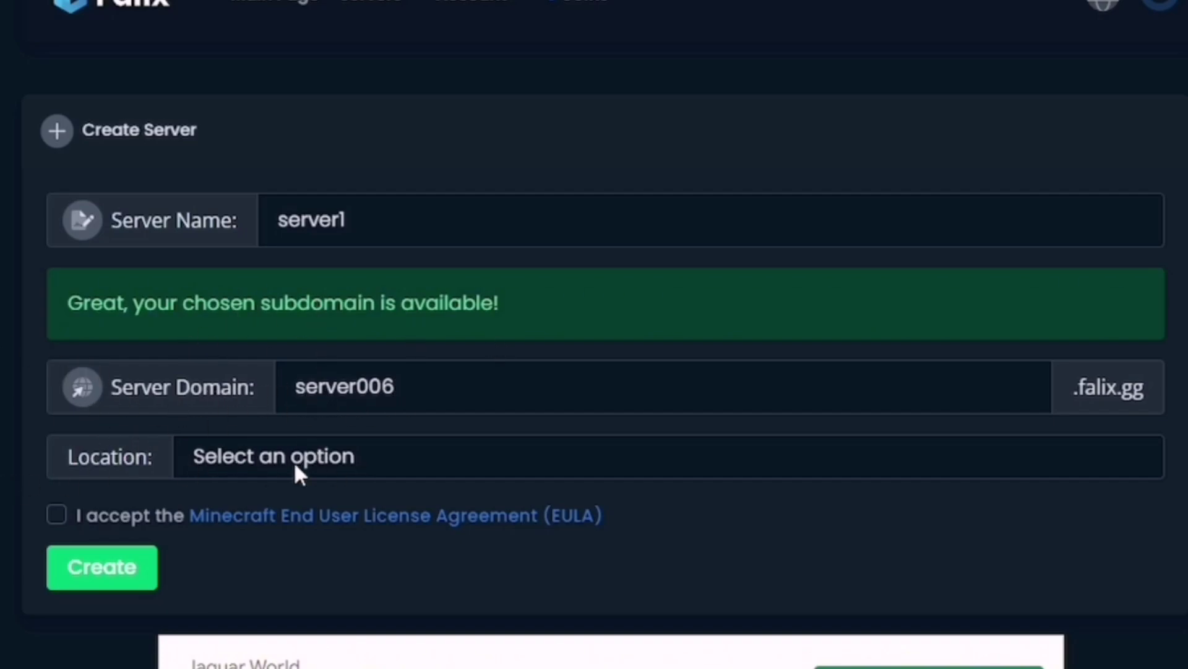
Step: Choose the Frankfurt, Germany / Helsinki, Finland location, accept the Minecraft EULA and create the server
left_click(408, 459)
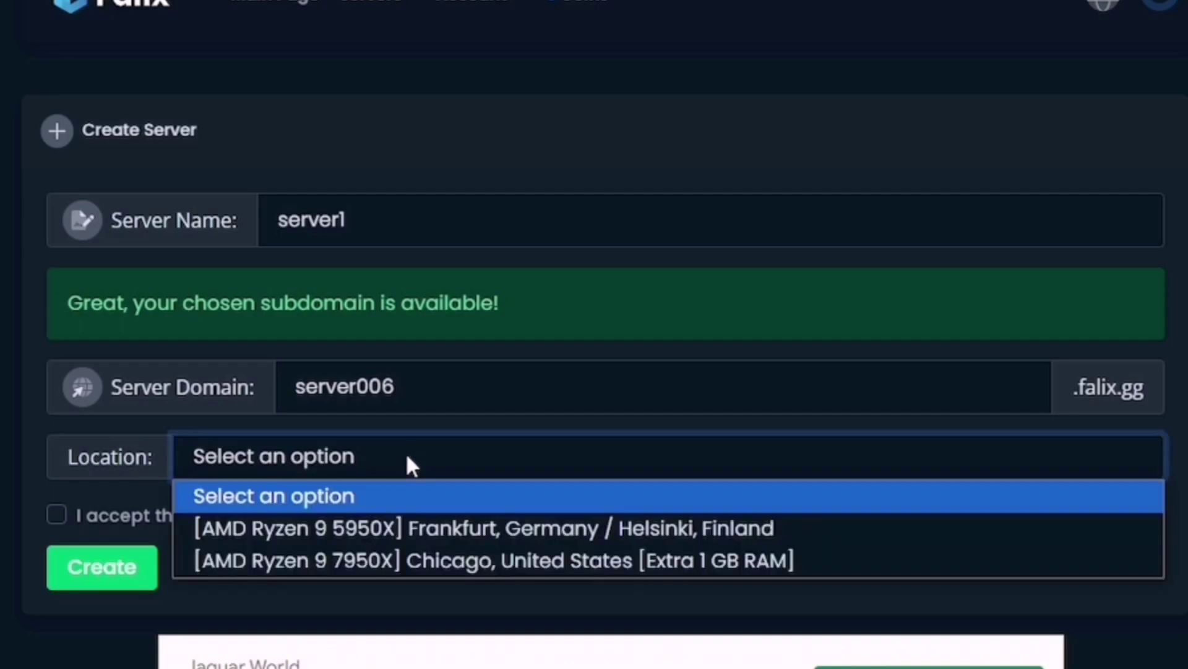
left_click(588, 536)
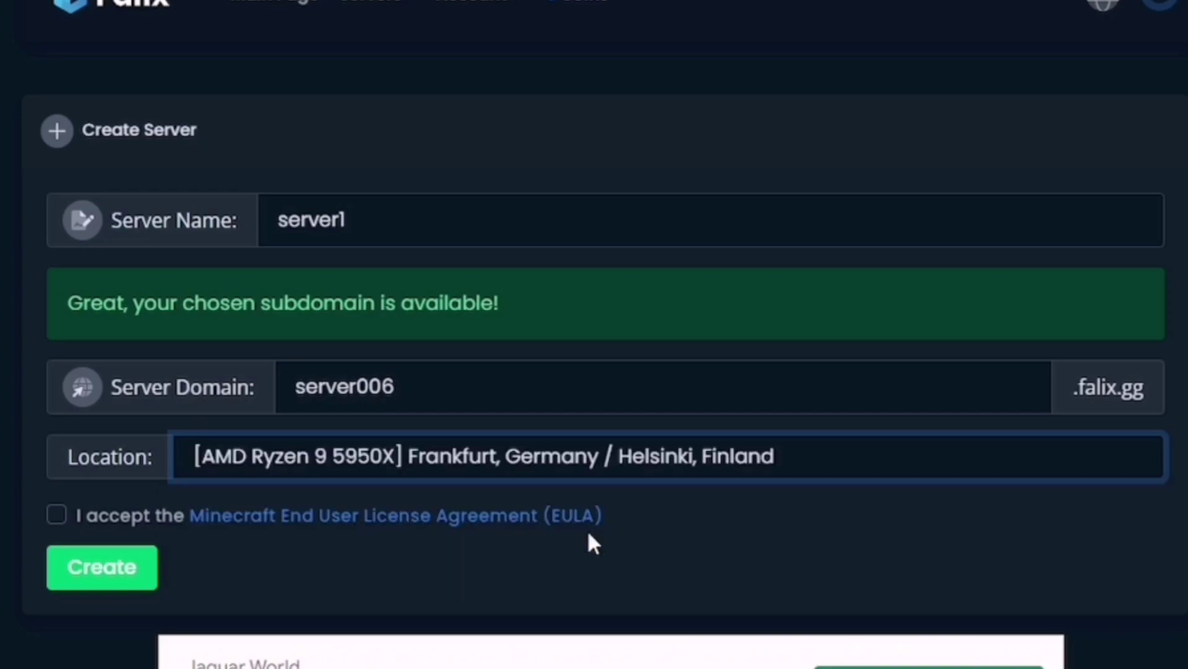
left_click(56, 514)
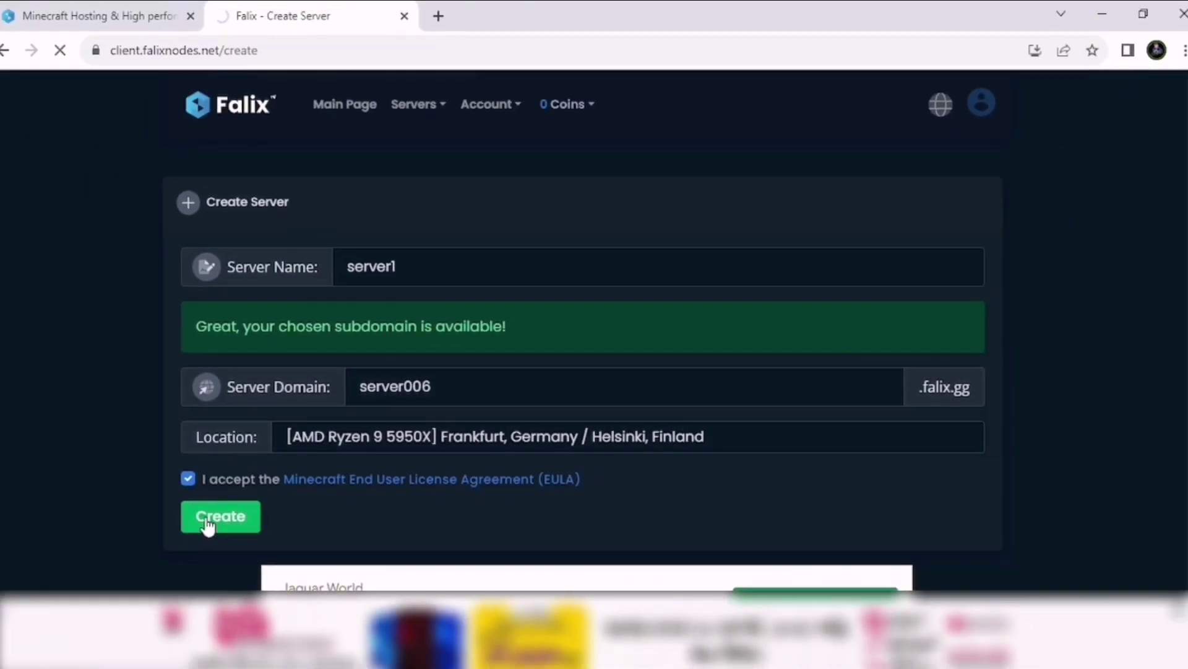
left_click(85, 578)
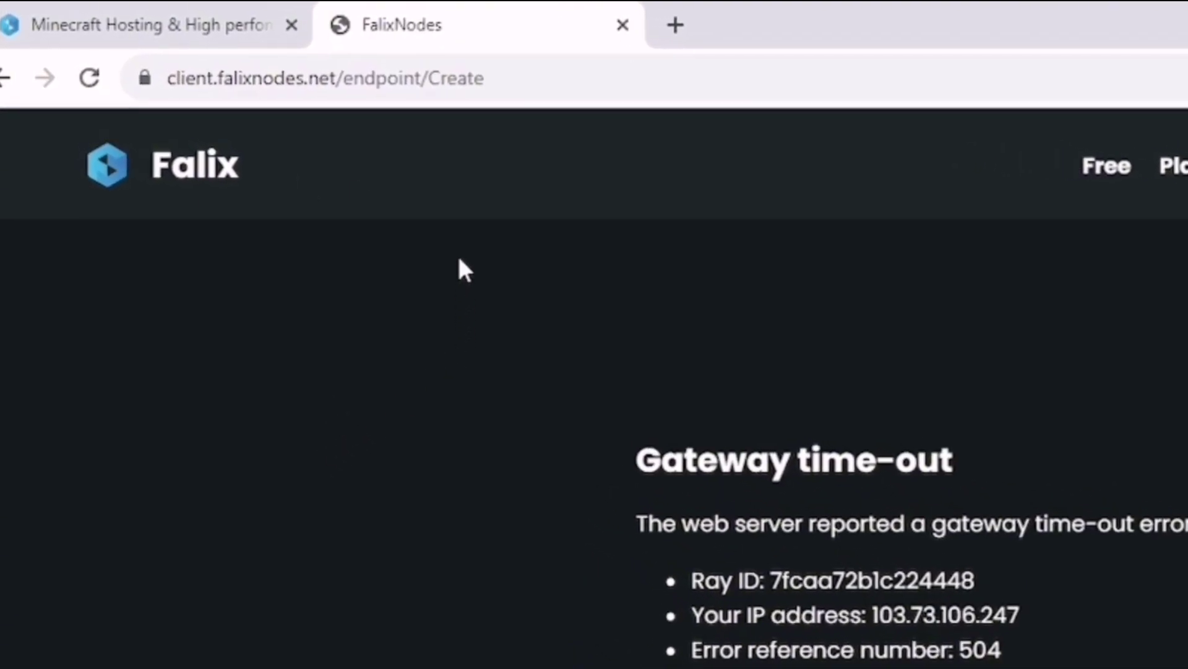
Step: Cut the page address back to client.falixnodes.net and load the View Servers page
left_click(507, 79)
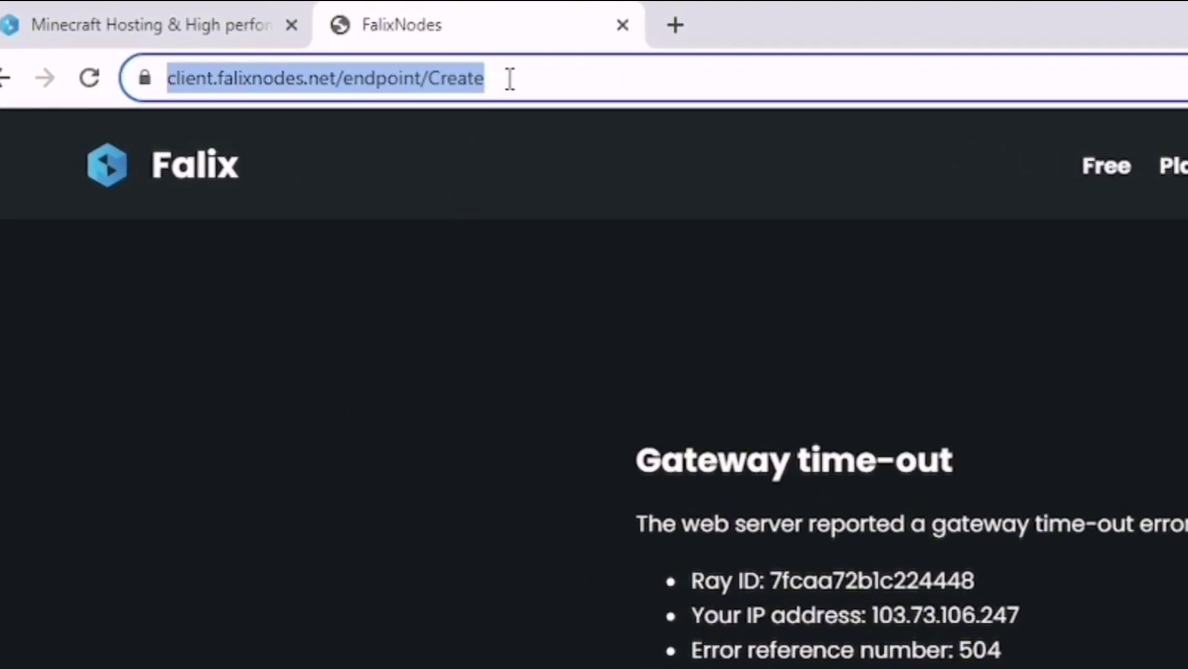
left_click(510, 78)
key("BackSpace")
key("BackSpace")
key("BackSpace")
key("BackSpace")
key("BackSpace")
key("BackSpace")
key("BackSpace")
key("BackSpace")
key("BackSpace")
key("BackSpace")
key("BackSpace")
key("BackSpace")
key("BackSpace")
key("BackSpace")
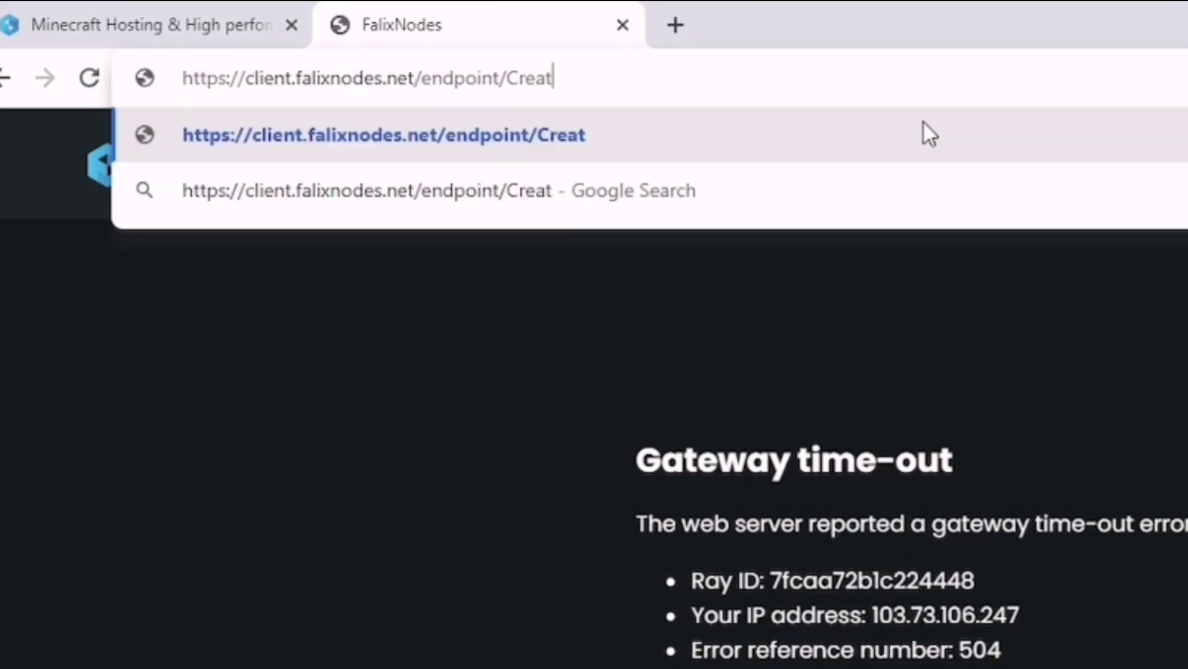
key("BackSpace")
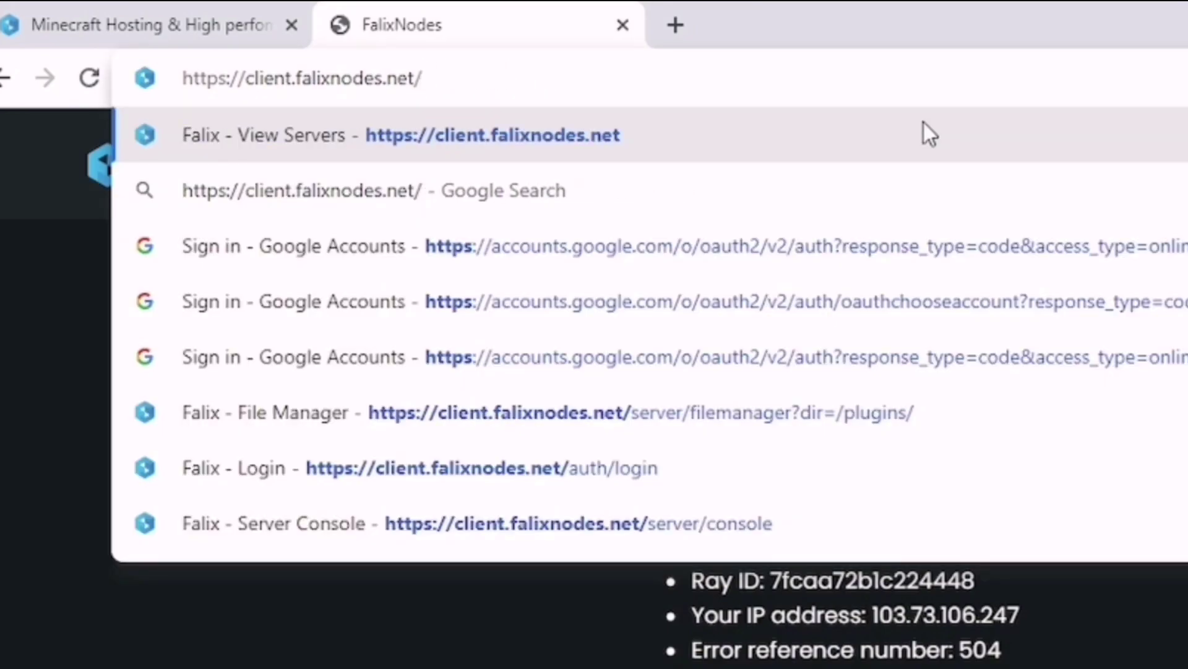
left_click(923, 123)
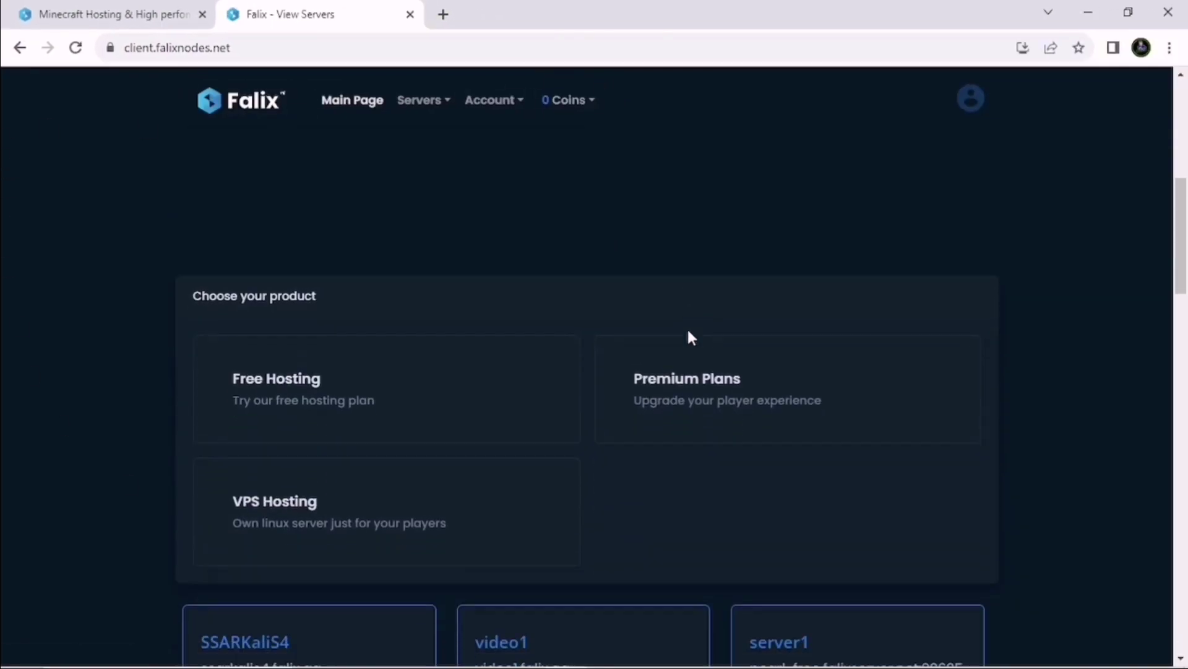
Step: Open the console of server1 from the list of servers
scroll(687, 328, "down", 8)
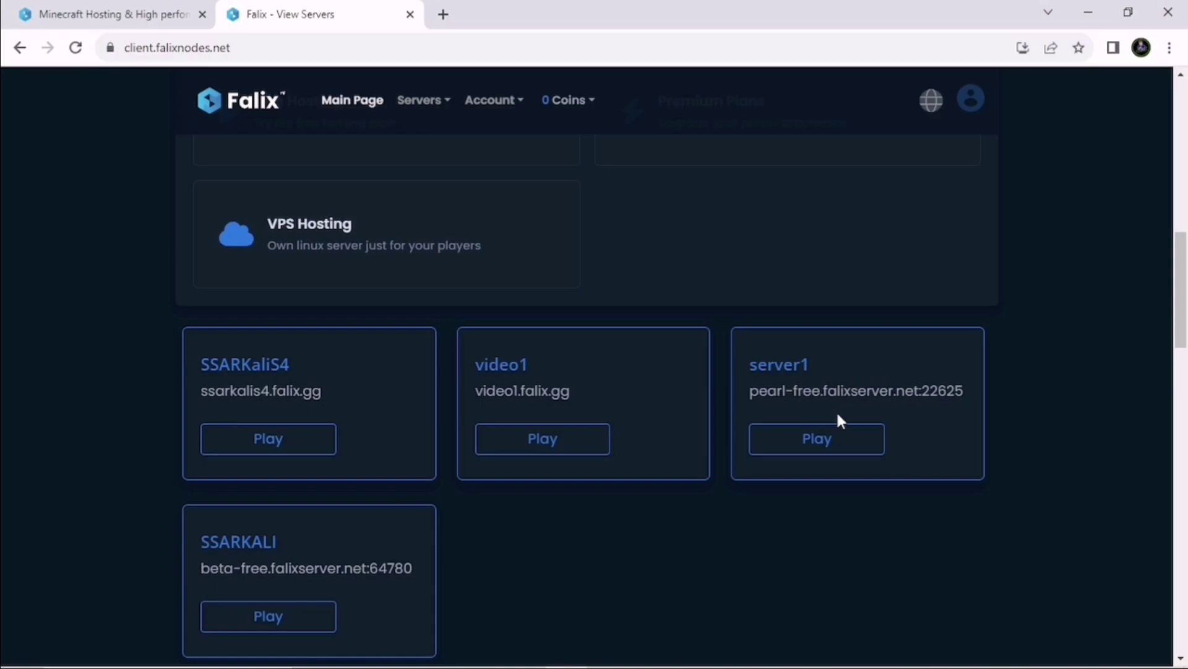
left_click(837, 434)
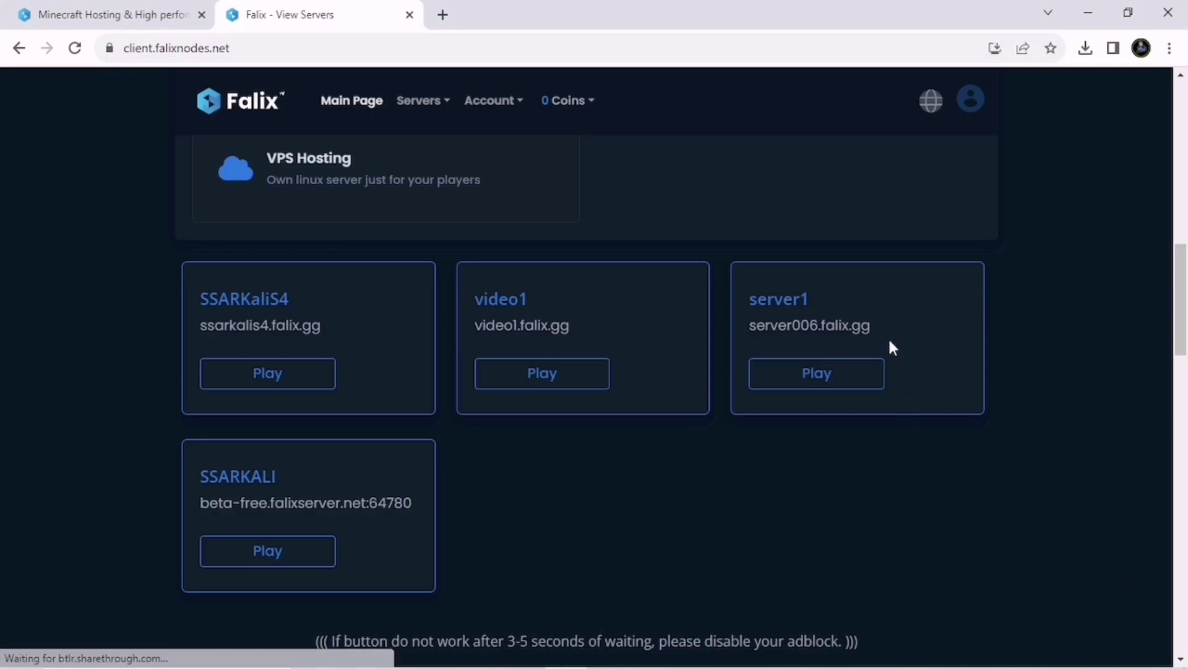
left_click(833, 379)
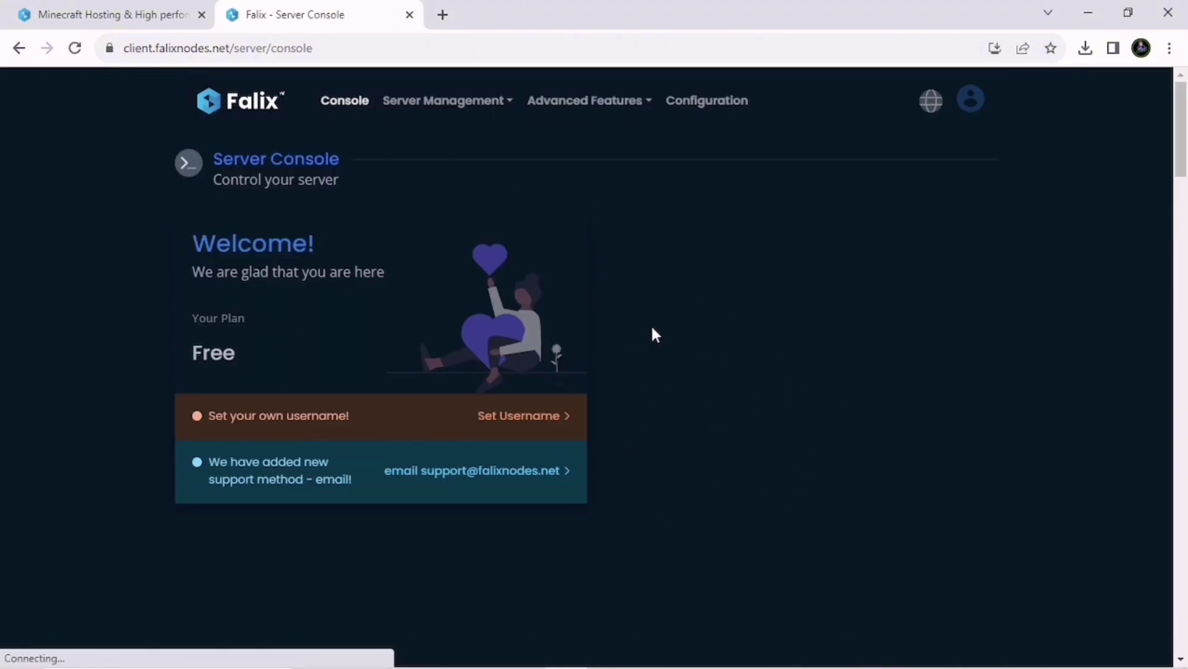
Step: Open the Versions/Software page of server1 and look through the server software offered for installation
left_click(455, 102)
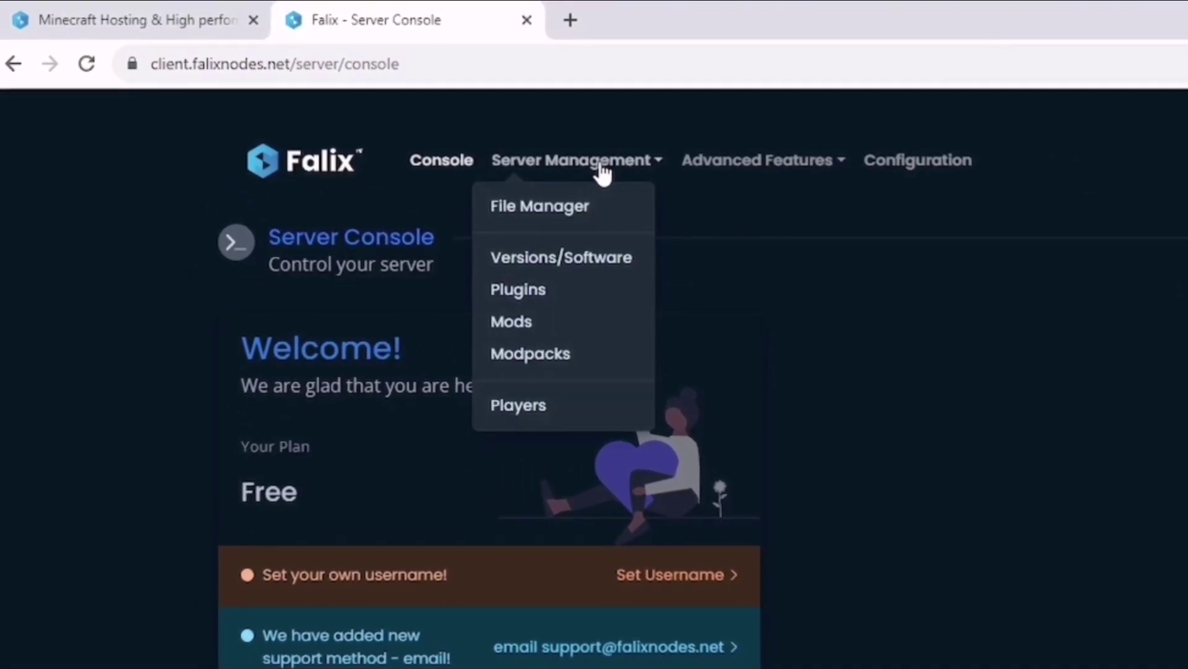
left_click(582, 252)
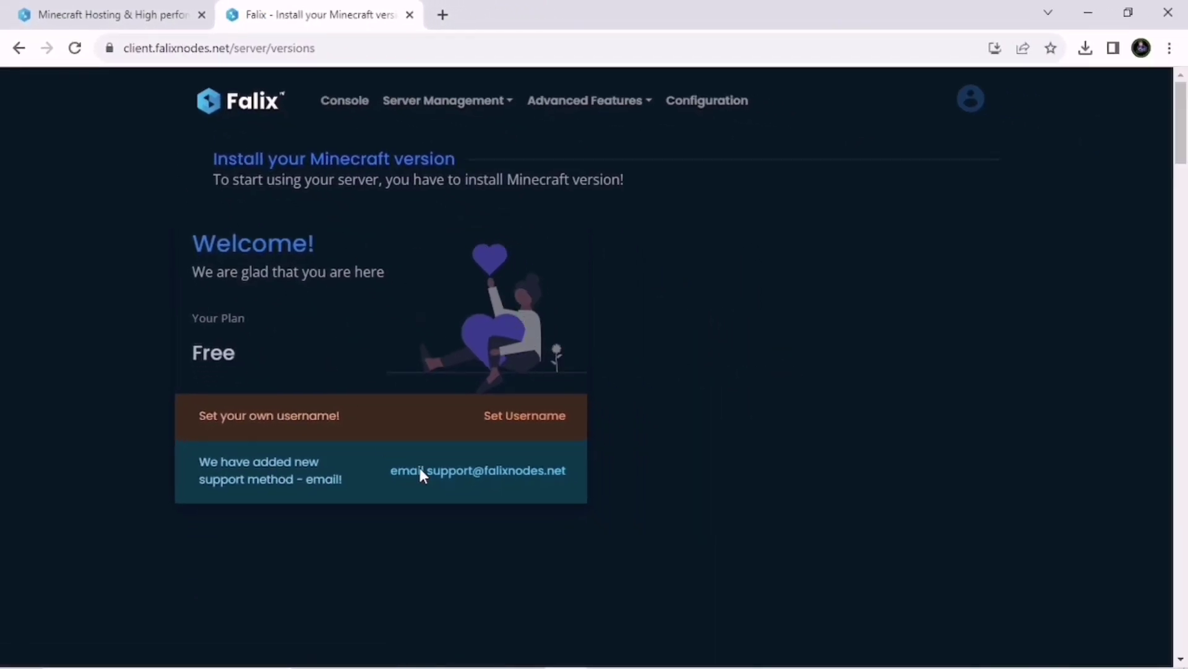
scroll(803, 403, "down", 10)
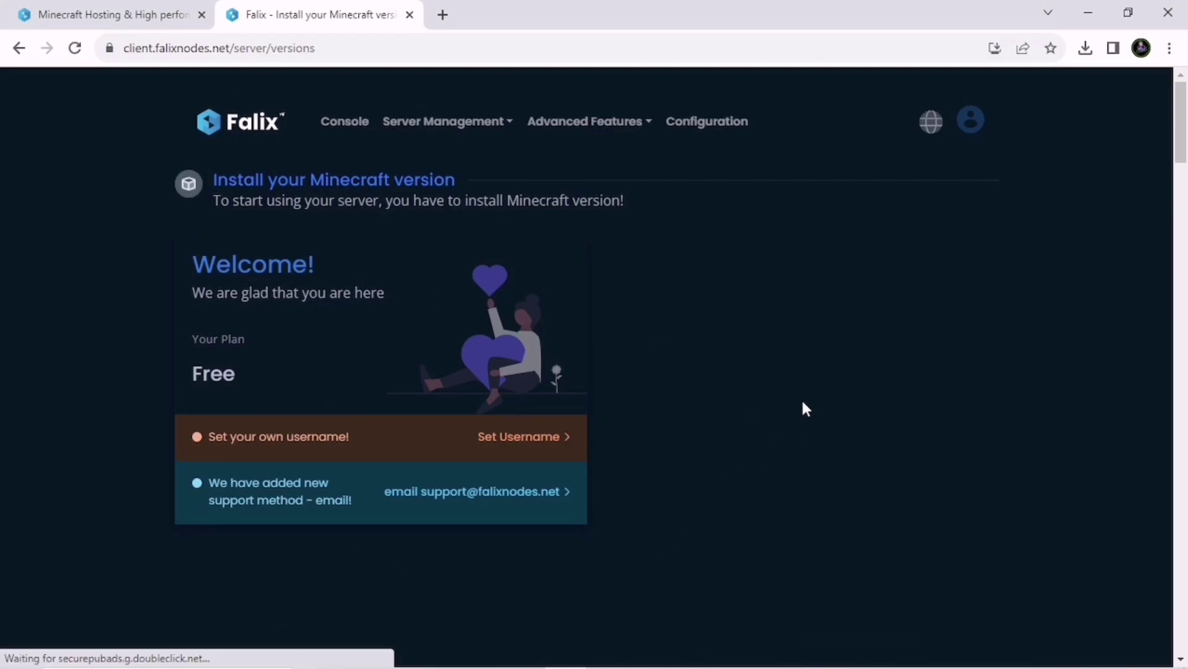
scroll(803, 402, "down", 7)
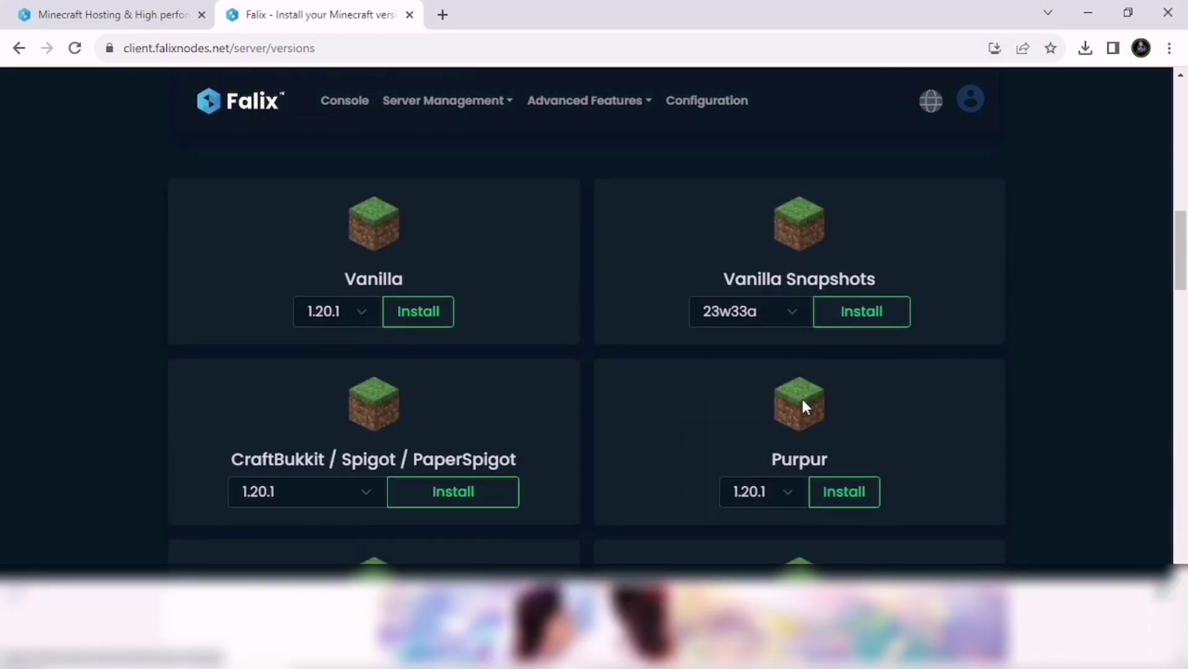
scroll(751, 409, "down", 3)
scroll(751, 410, "down", 7)
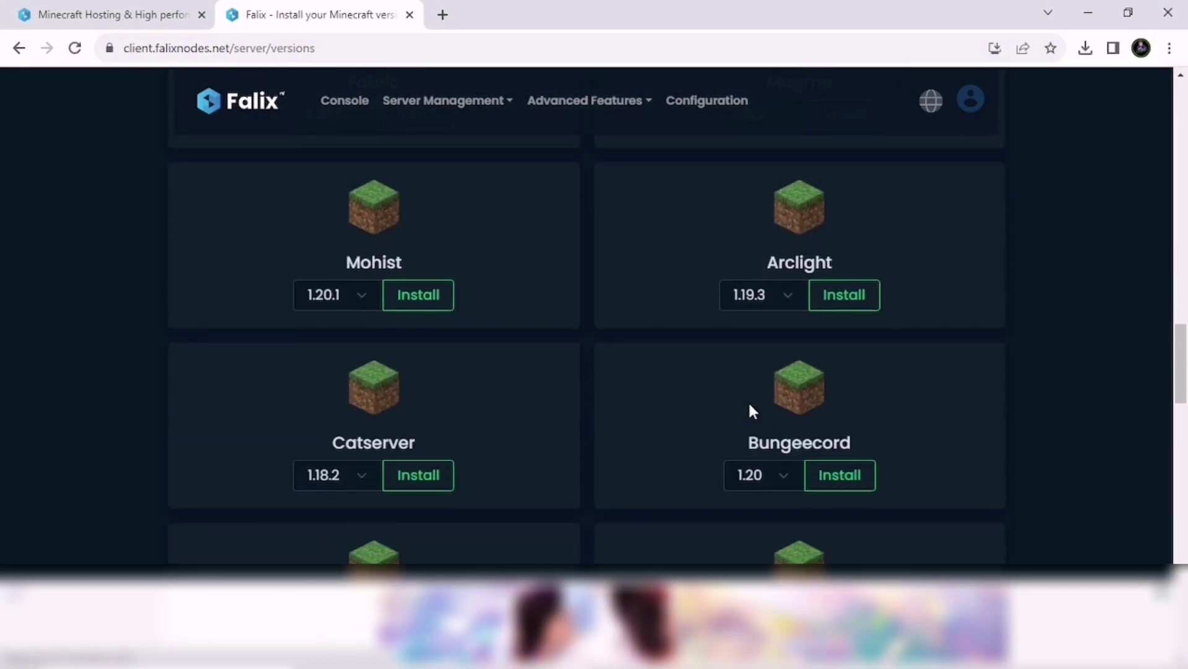
scroll(712, 415, "up", 5)
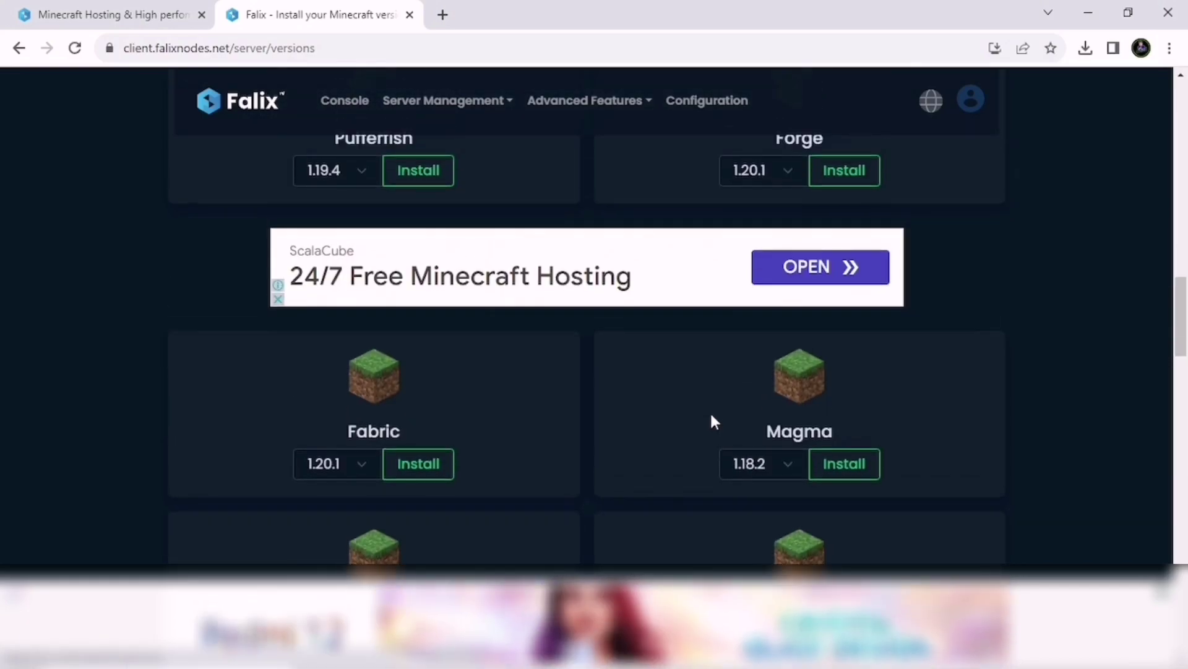
scroll(711, 411, "up", 4)
scroll(685, 413, "up", 2)
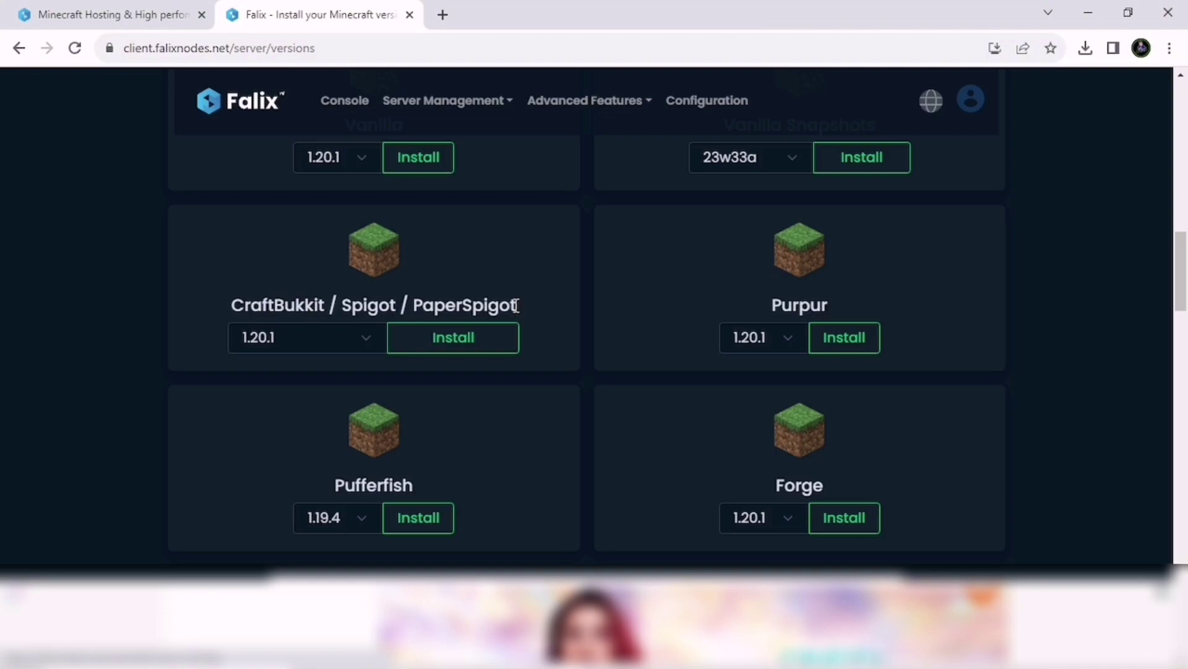
Step: Choose version 1.20.1 for CraftBukkit / Spigot / PaperSpigot and install it on the server
left_click(336, 333)
scroll(322, 124, "down", 1)
scroll(281, 33, "up", 1)
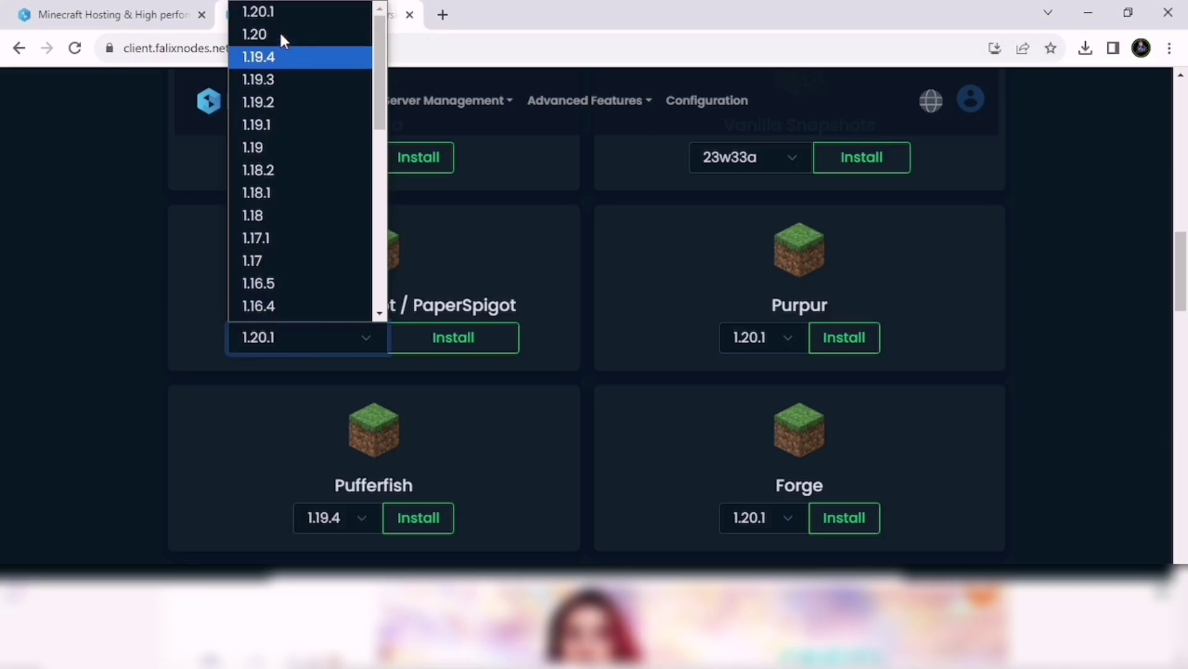
left_click(304, 11)
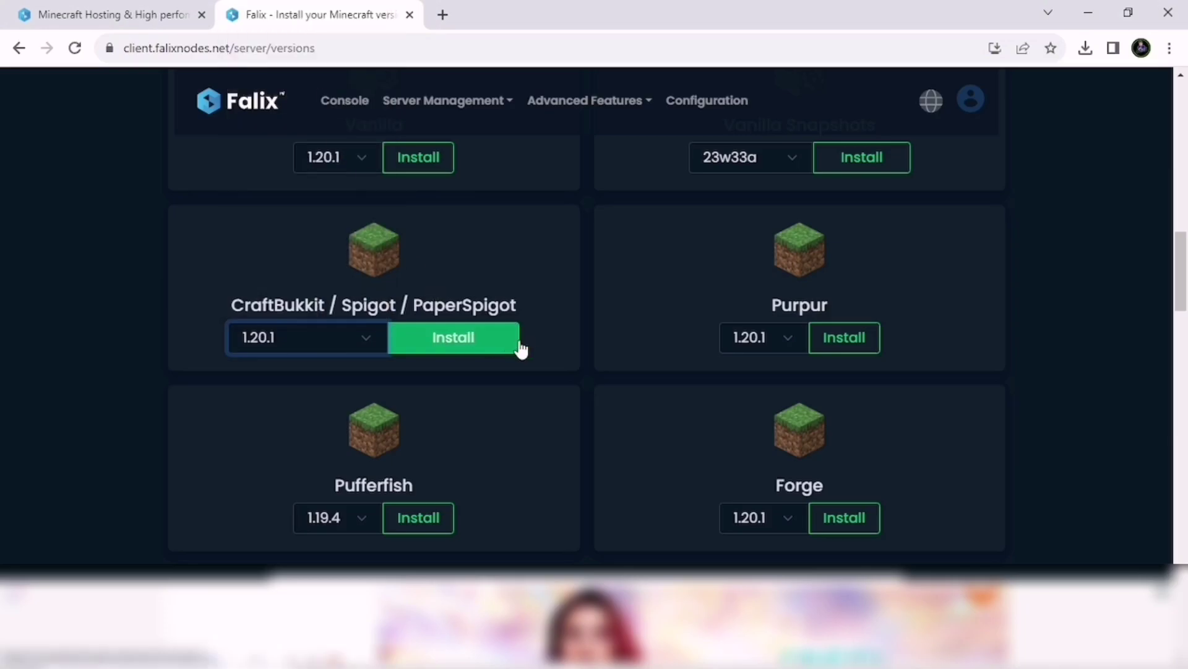
left_click(446, 346)
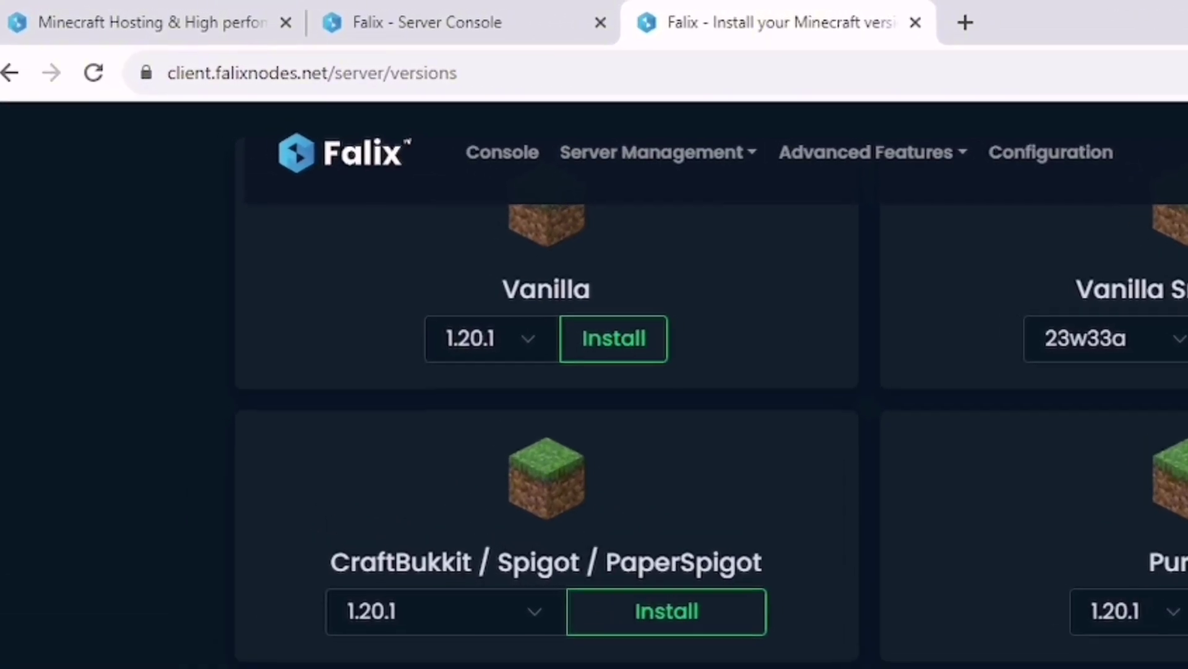
Step: Start server1 from its Server Console page and check the startup log
left_click(489, 159)
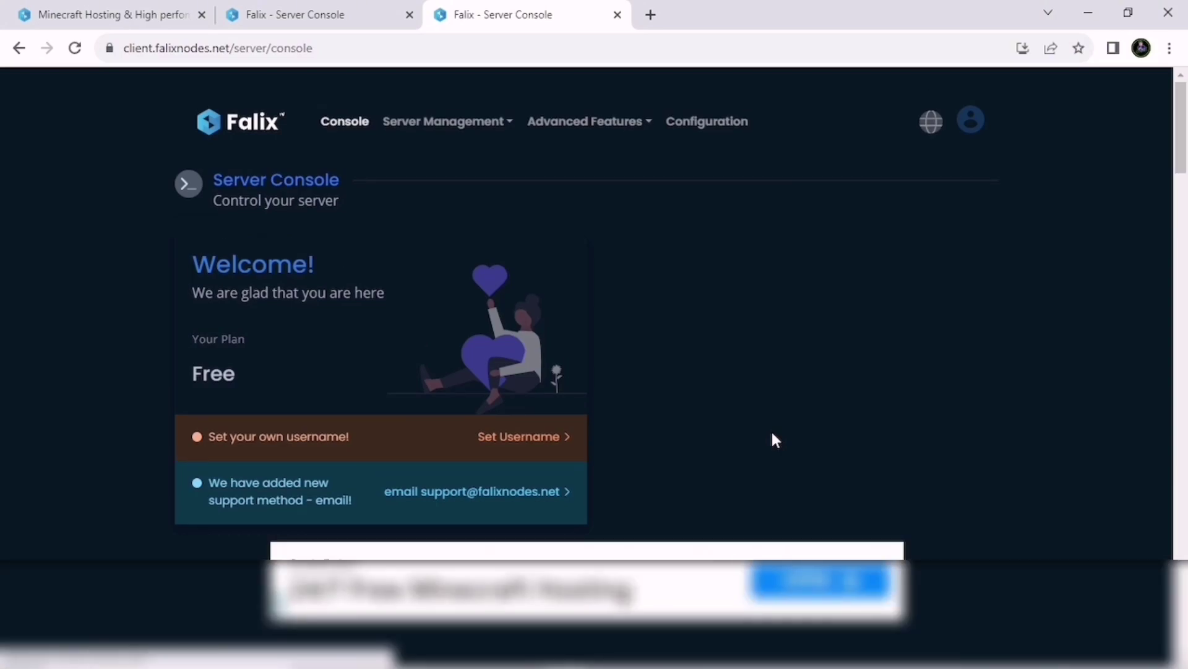
scroll(788, 403, "down", 12)
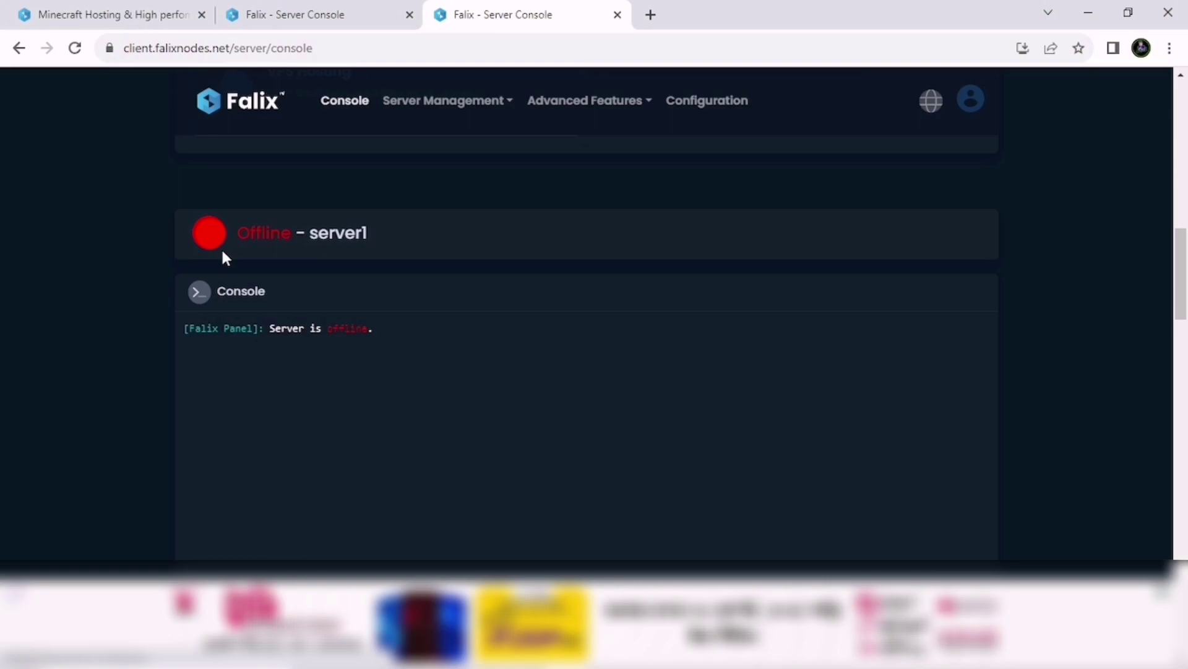
scroll(133, 291, "down", 6)
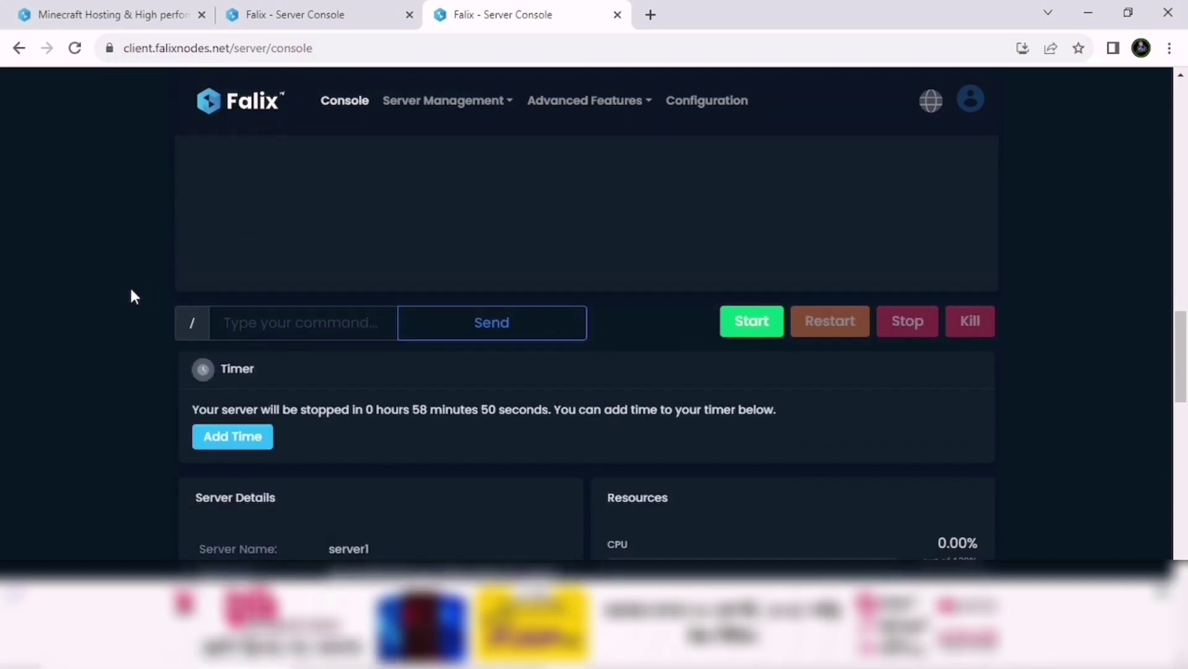
scroll(131, 292, "down", 2)
left_click(749, 260)
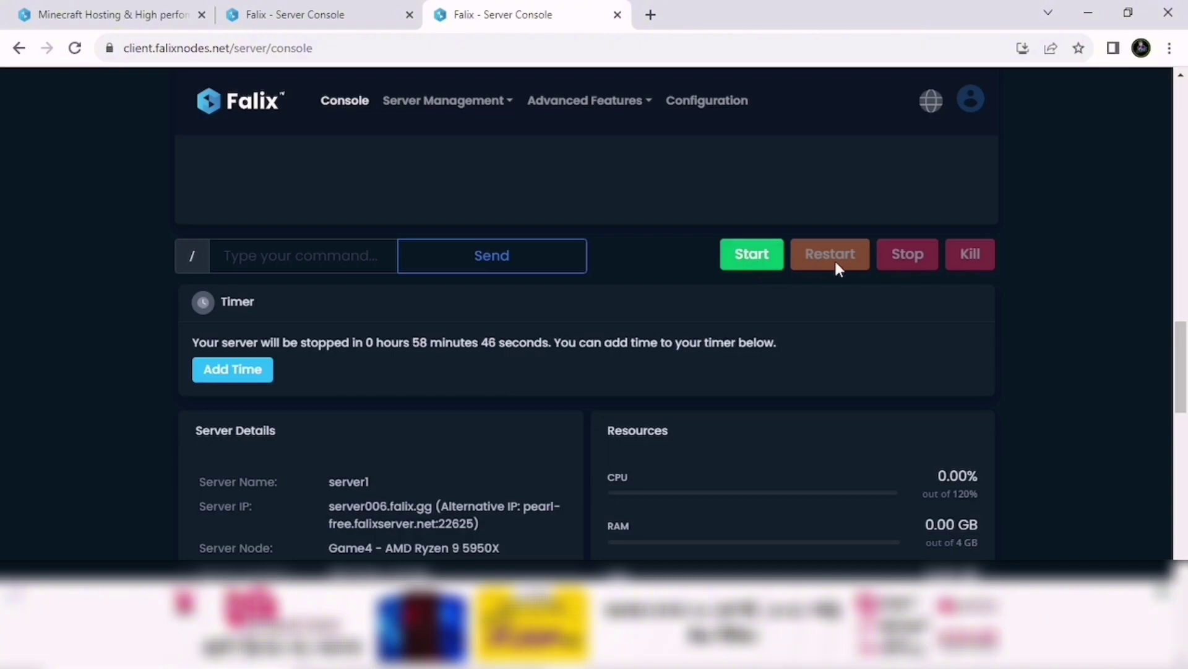
left_click(746, 267)
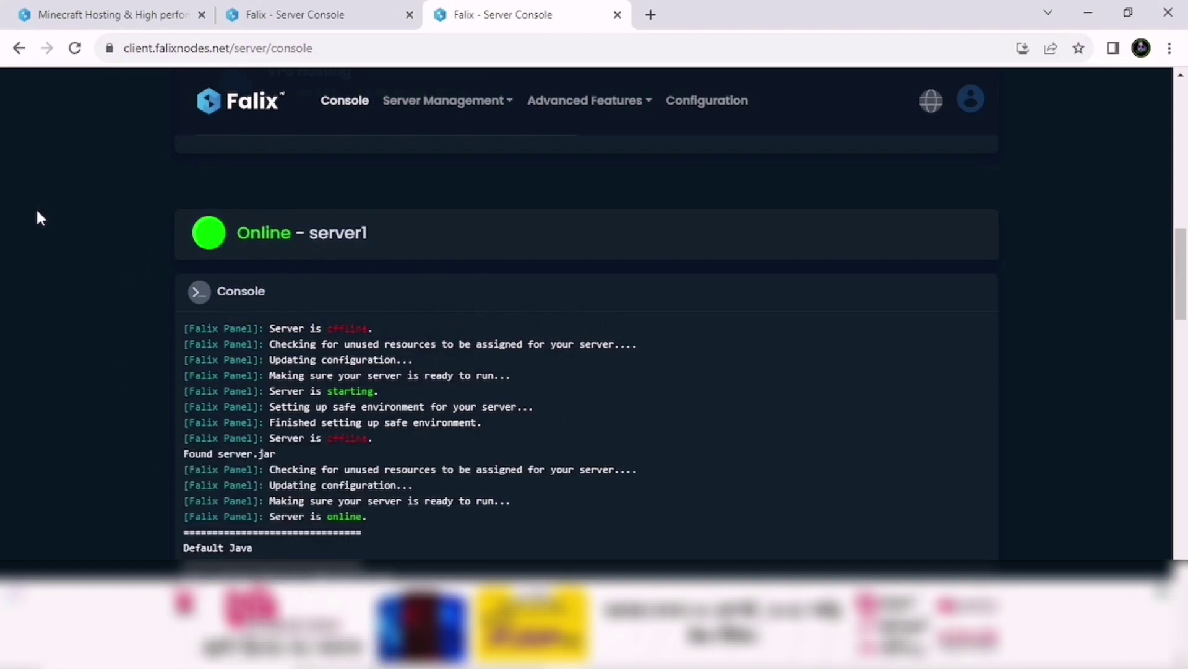
scroll(38, 217, "down", 7)
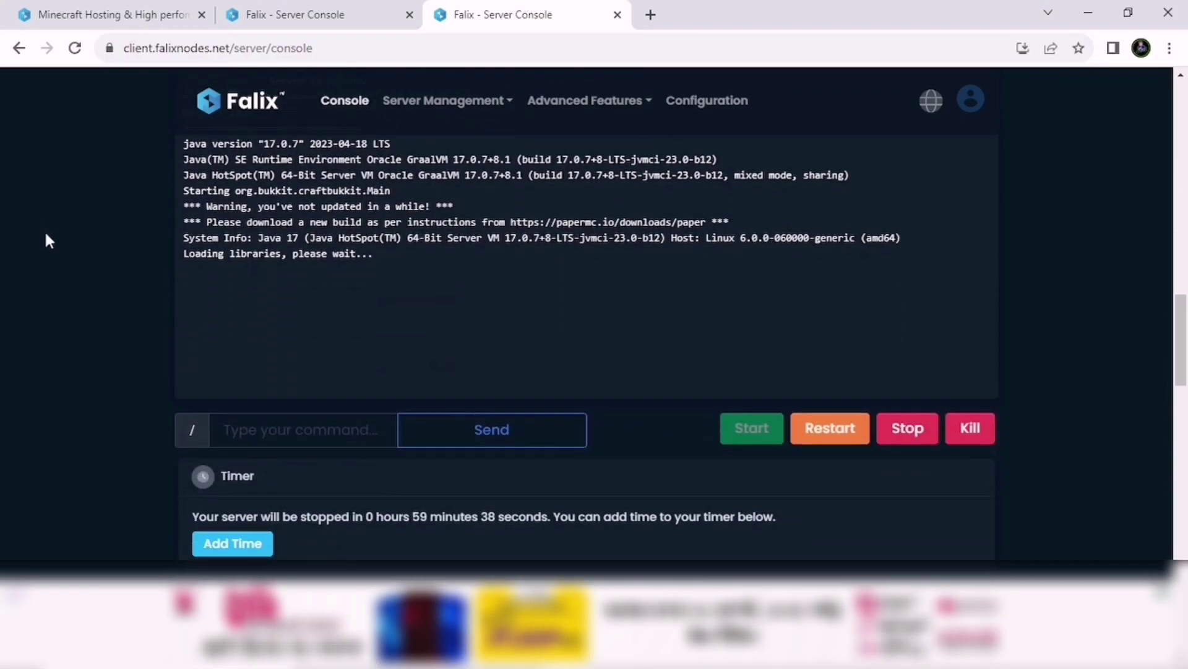
scroll(47, 259, "up", 3)
scroll(47, 260, "up", 4)
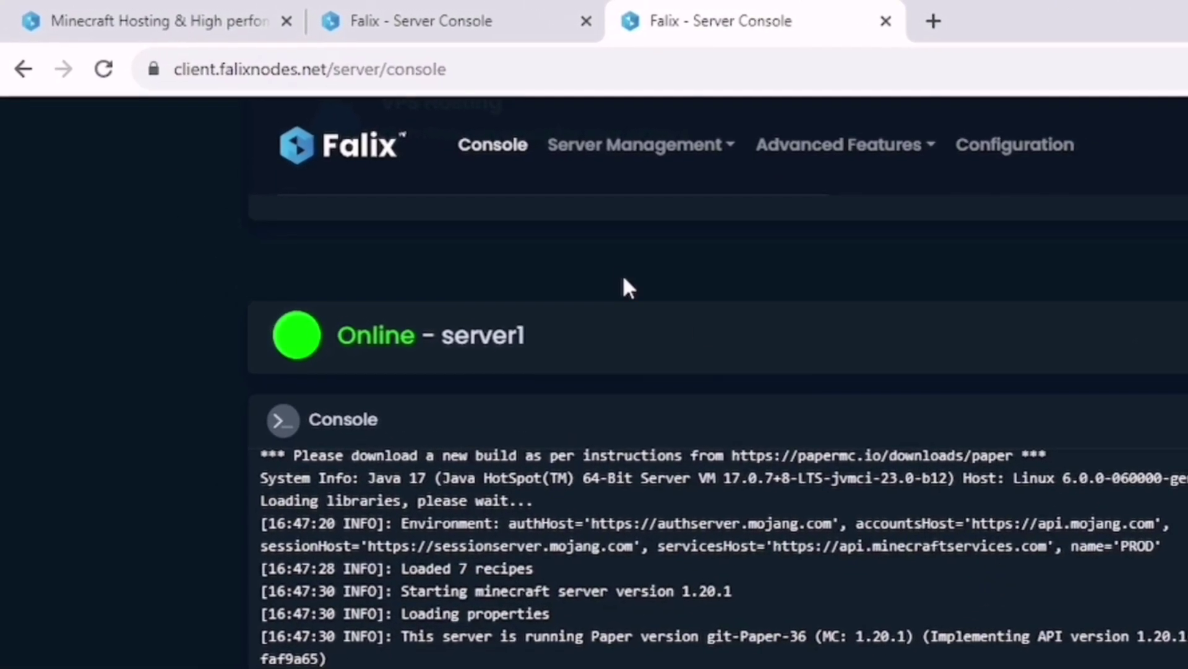
Step: Open the server.properties file for editing from the server's File Manager
left_click(433, 101)
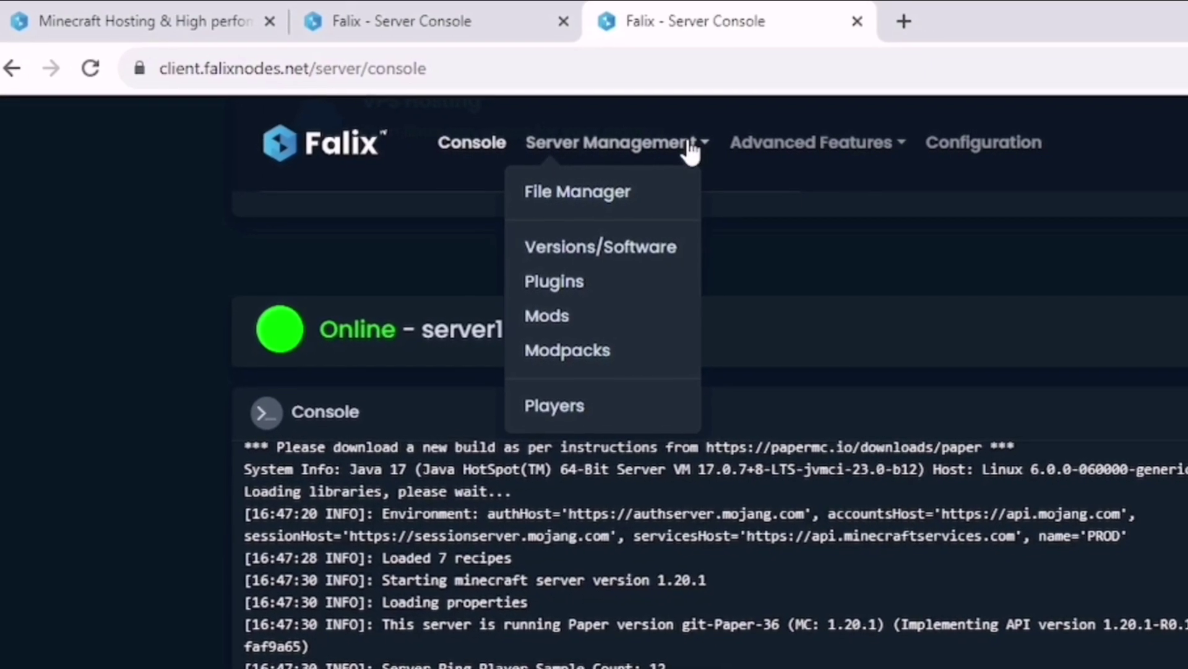
left_click(632, 193)
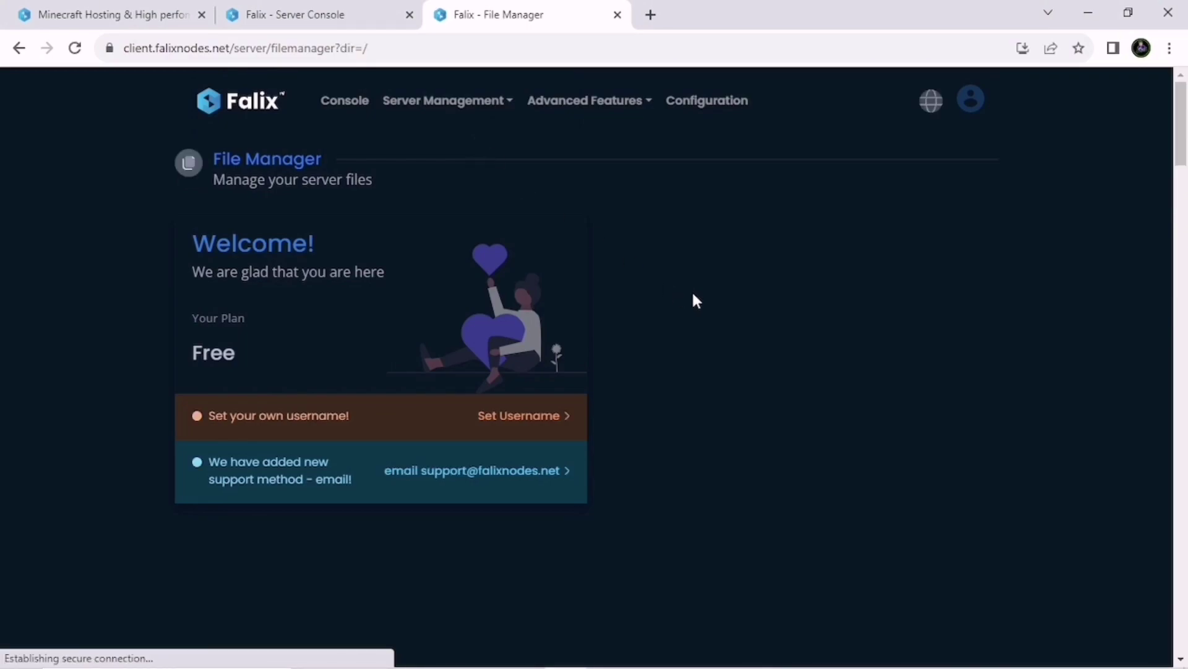
scroll(694, 296, "down", 5)
scroll(692, 290, "down", 12)
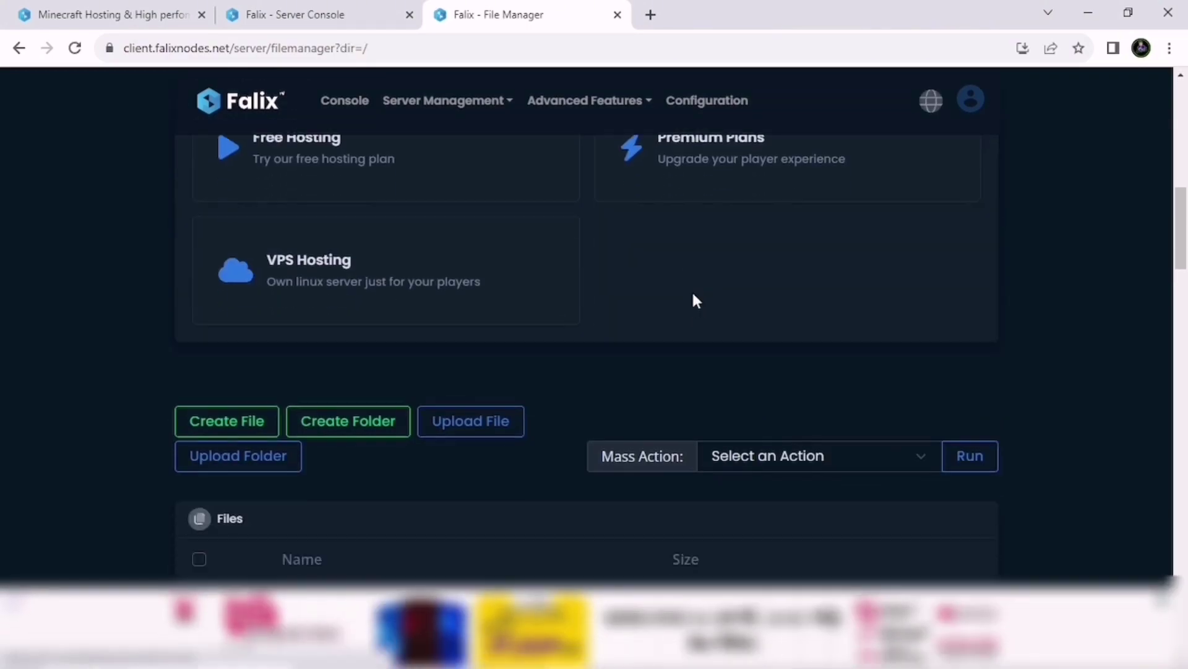
scroll(160, 270, "down", 4)
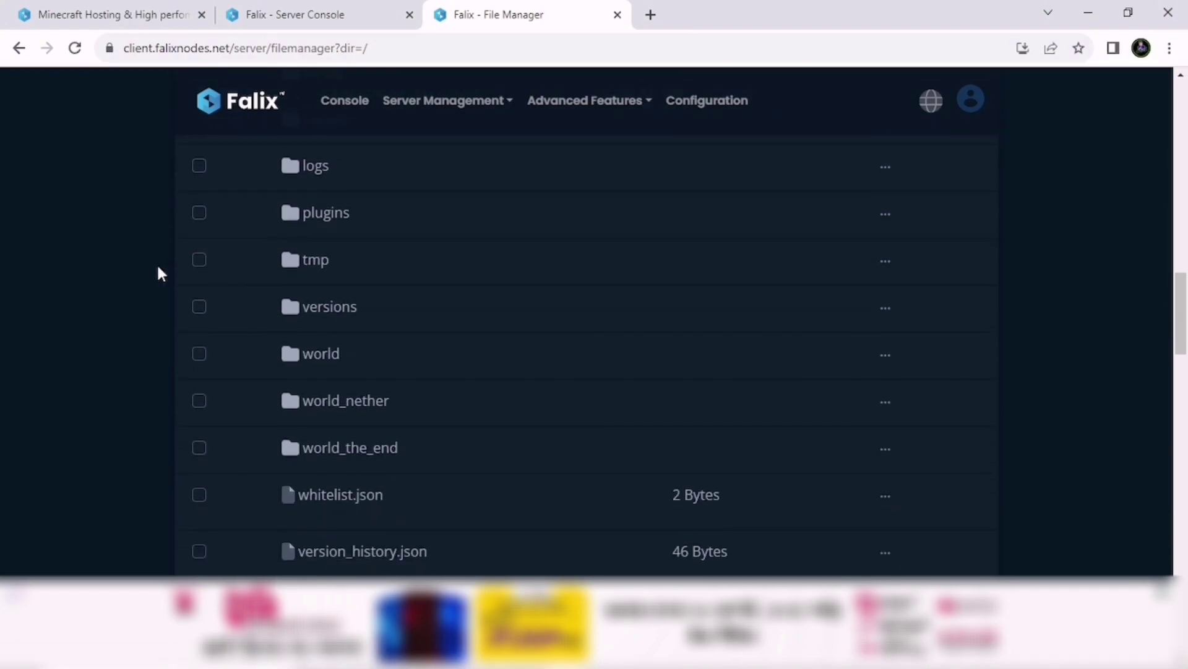
scroll(157, 270, "down", 4)
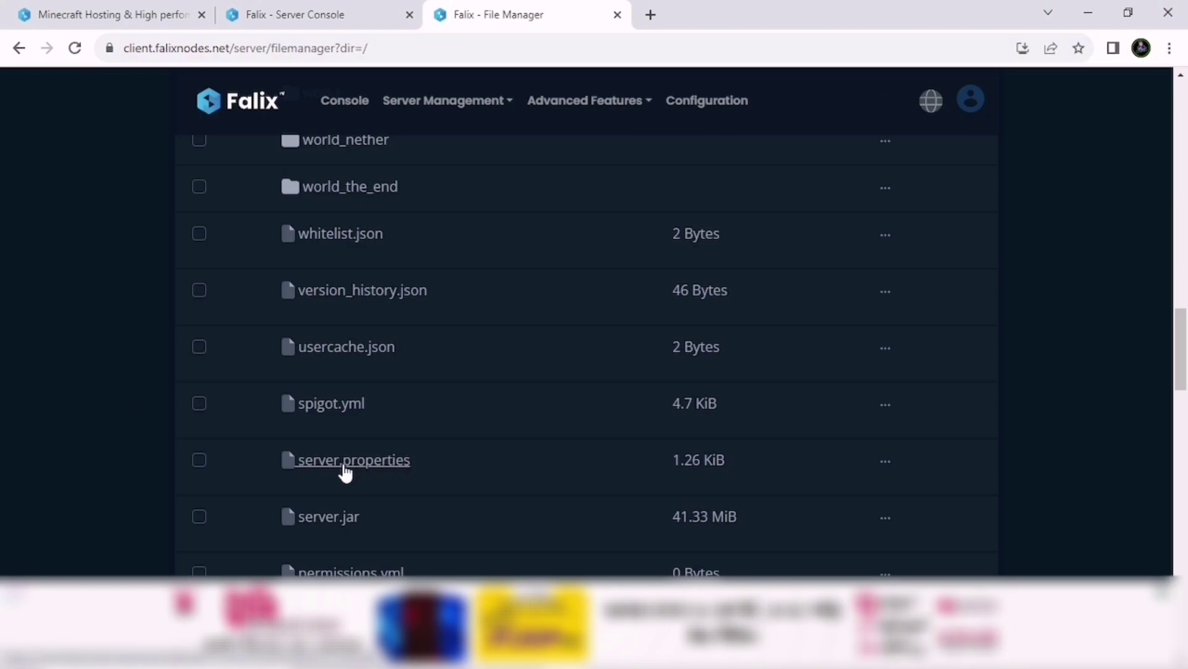
left_click(385, 468)
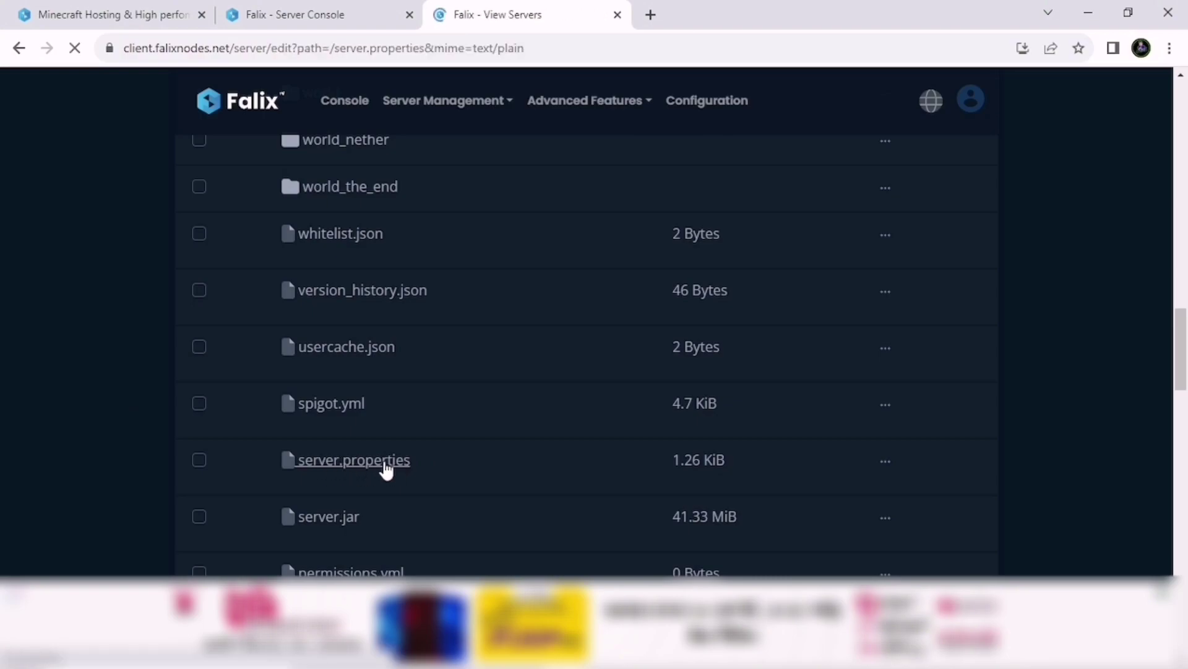
Step: Set max-players to 100 in server.properties
scroll(40, 329, "down", 10)
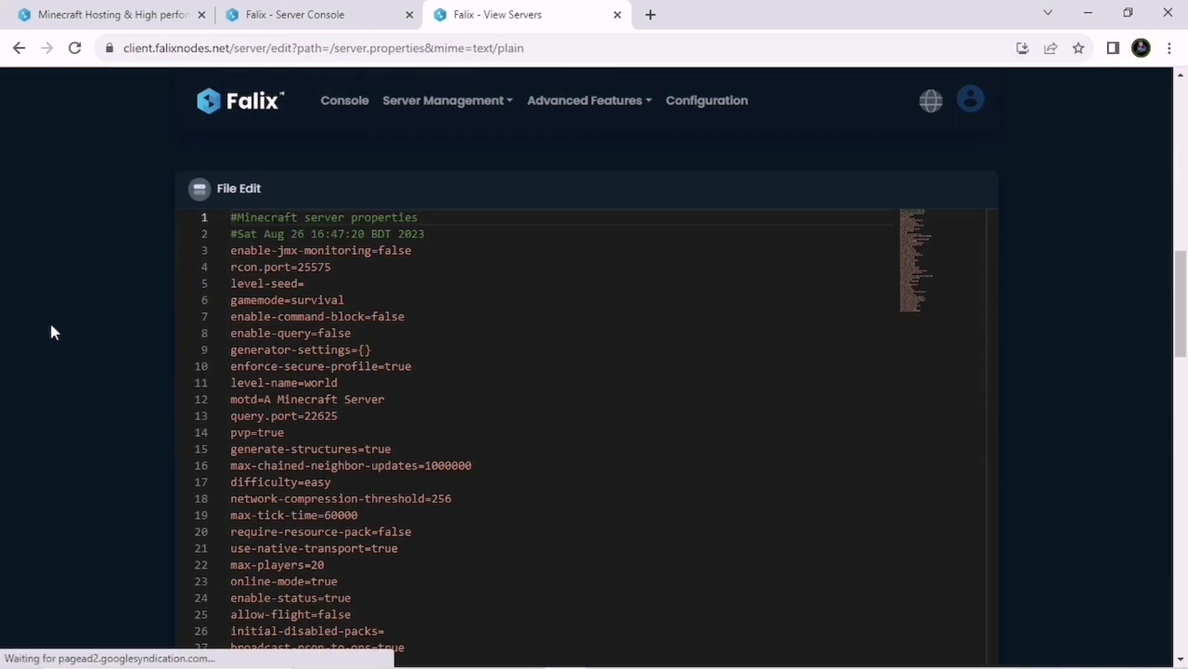
scroll(52, 324, "down", 1)
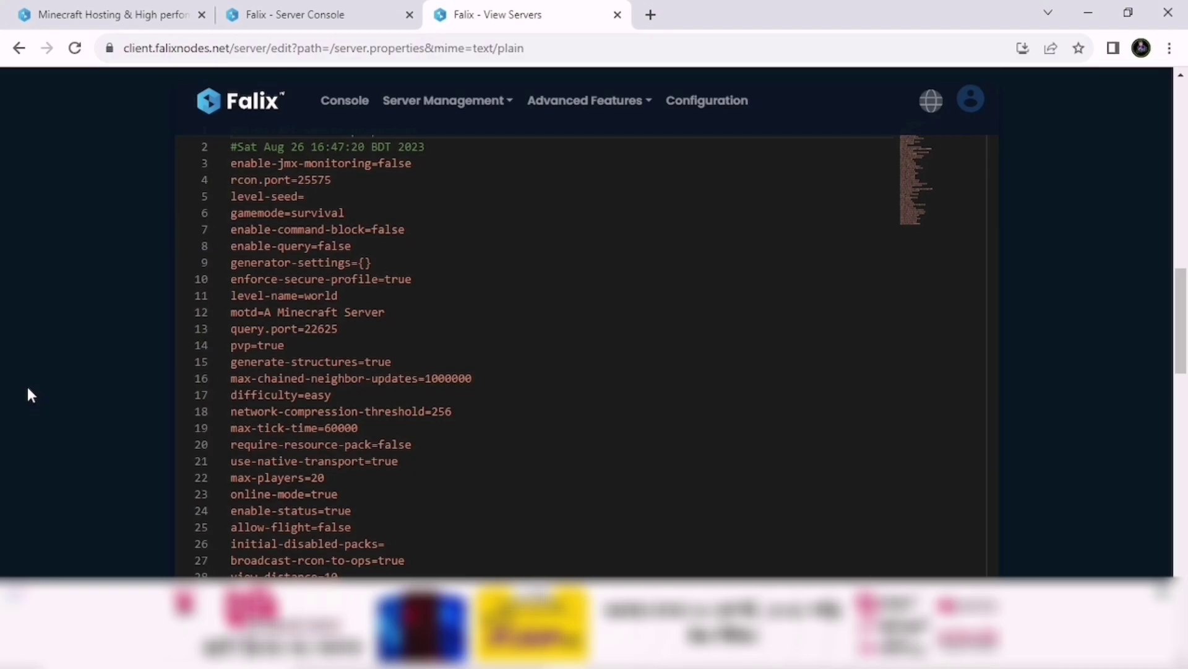
scroll(18, 363, "down", 2)
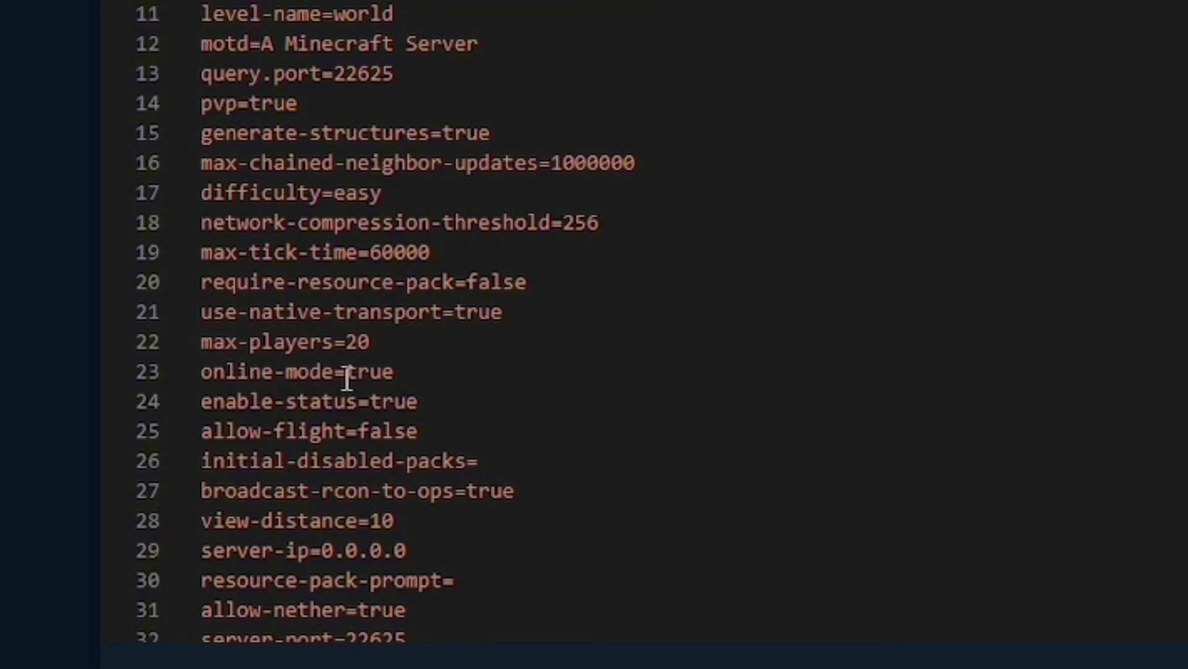
double_click(384, 350)
scroll(512, 353, "up", 8)
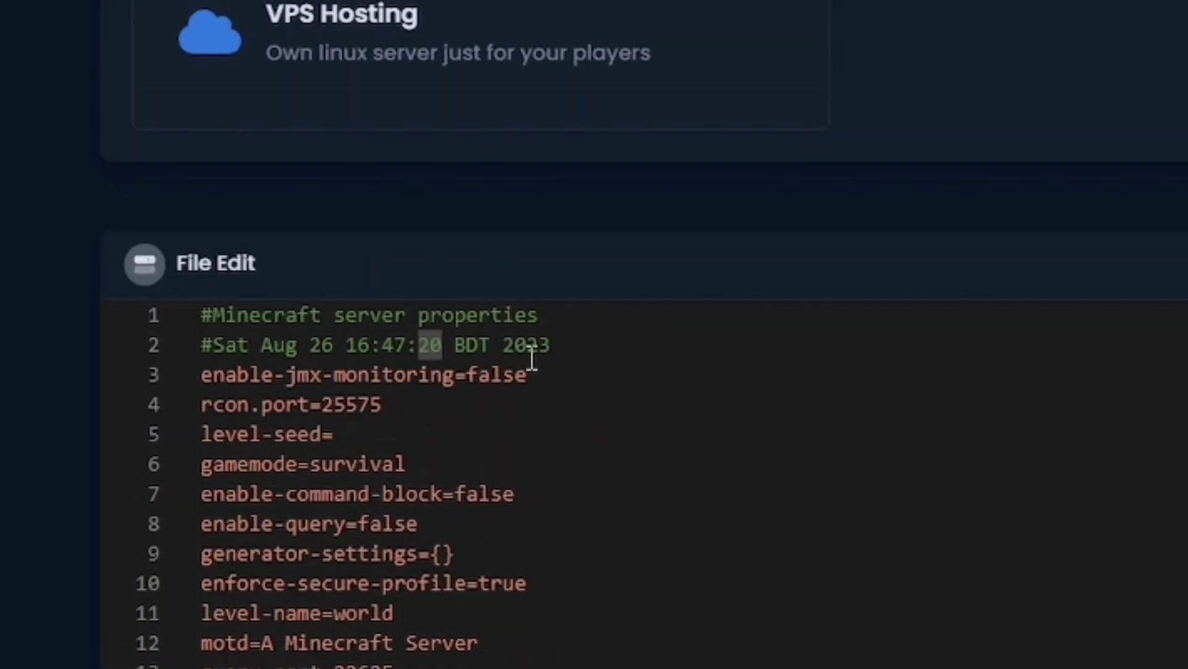
scroll(542, 427, "down", 5)
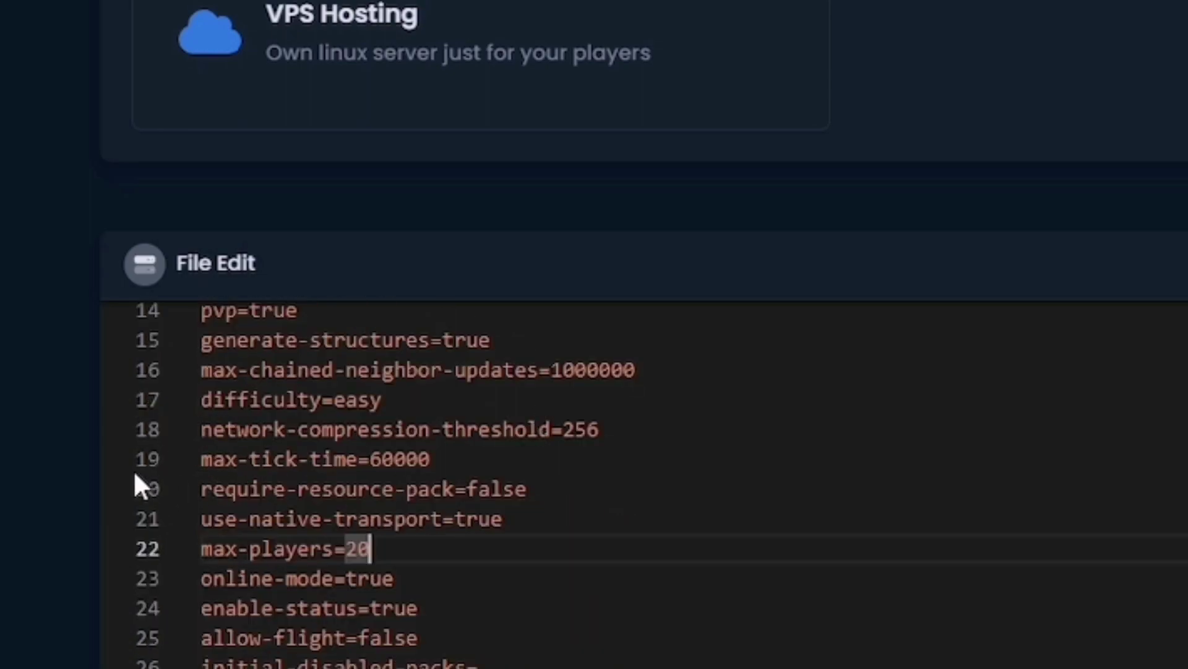
scroll(135, 475, "down", 1)
key("BackSpace")
key("BackSpace")
type("100")
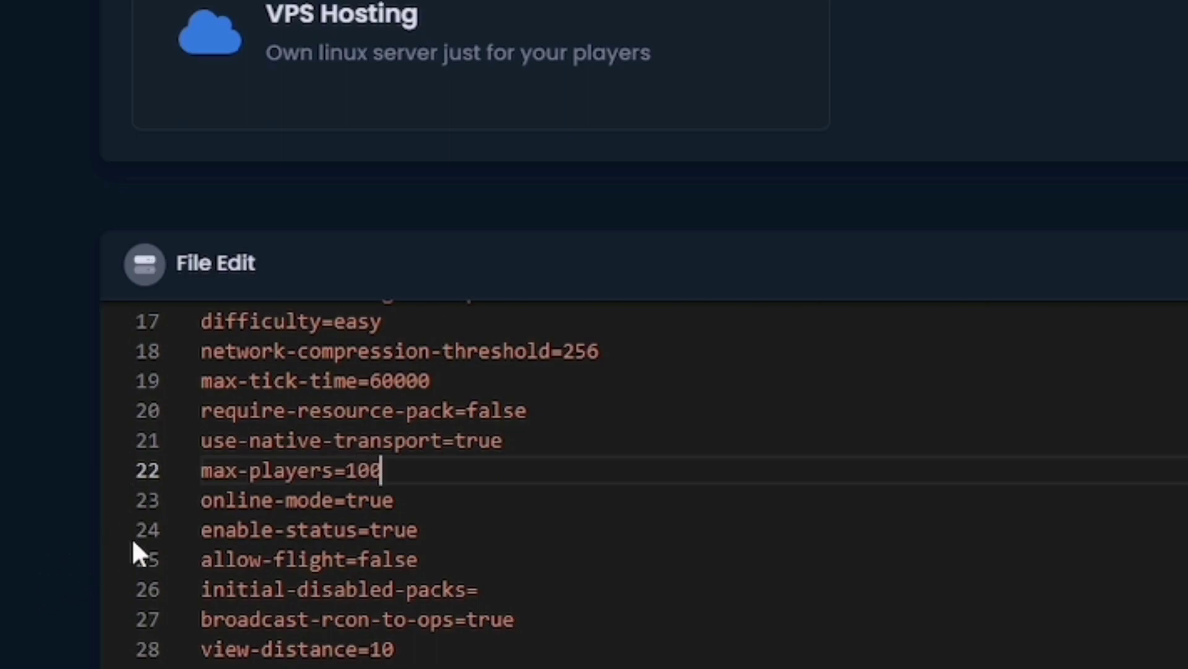
Step: Set online-mode to false in server.properties and save the file
left_click(407, 501)
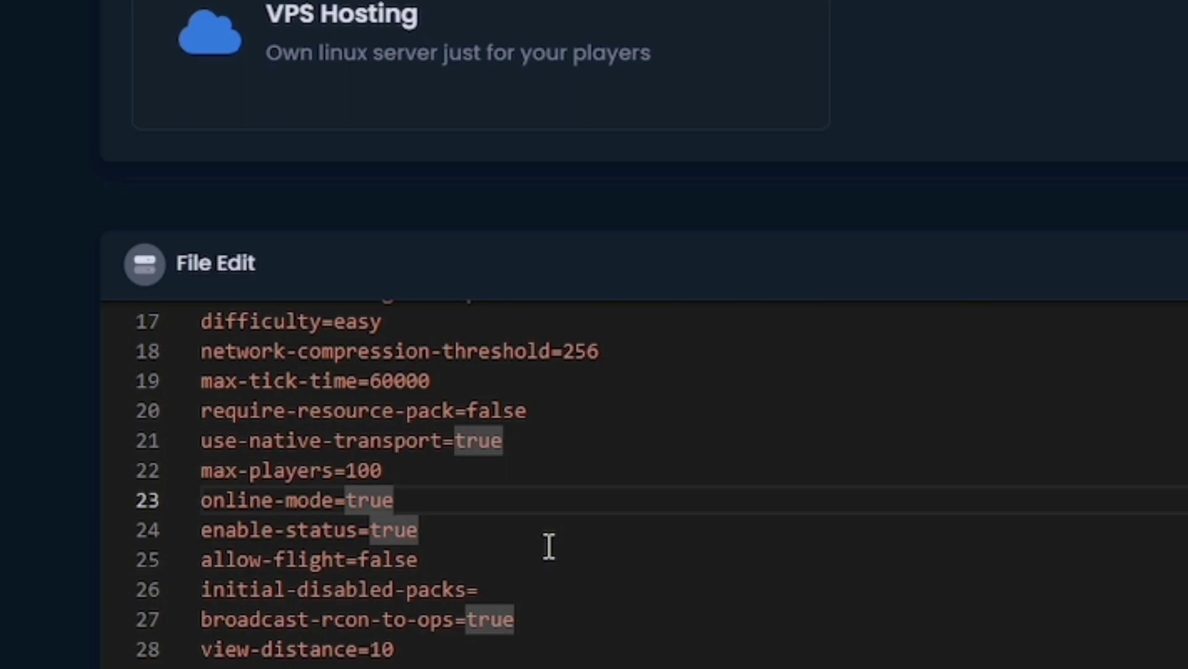
key("BackSpace")
key("BackSpace")
key("BackSpace")
key("BackSpace")
type("false")
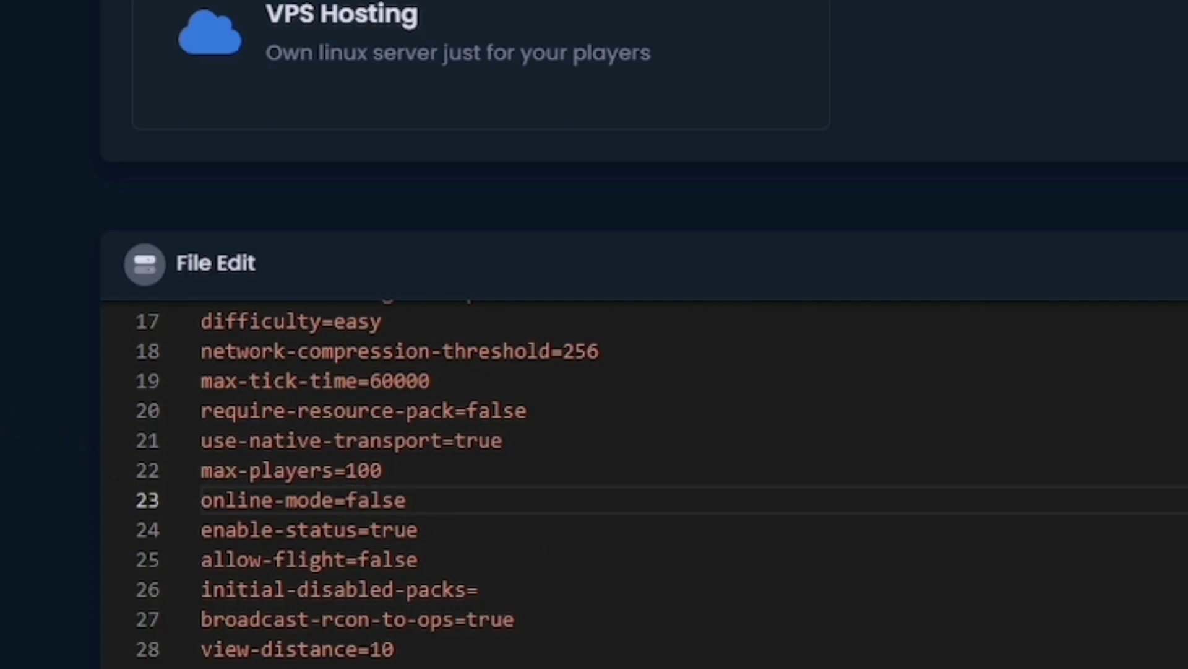
scroll(6, 396, "down", 15)
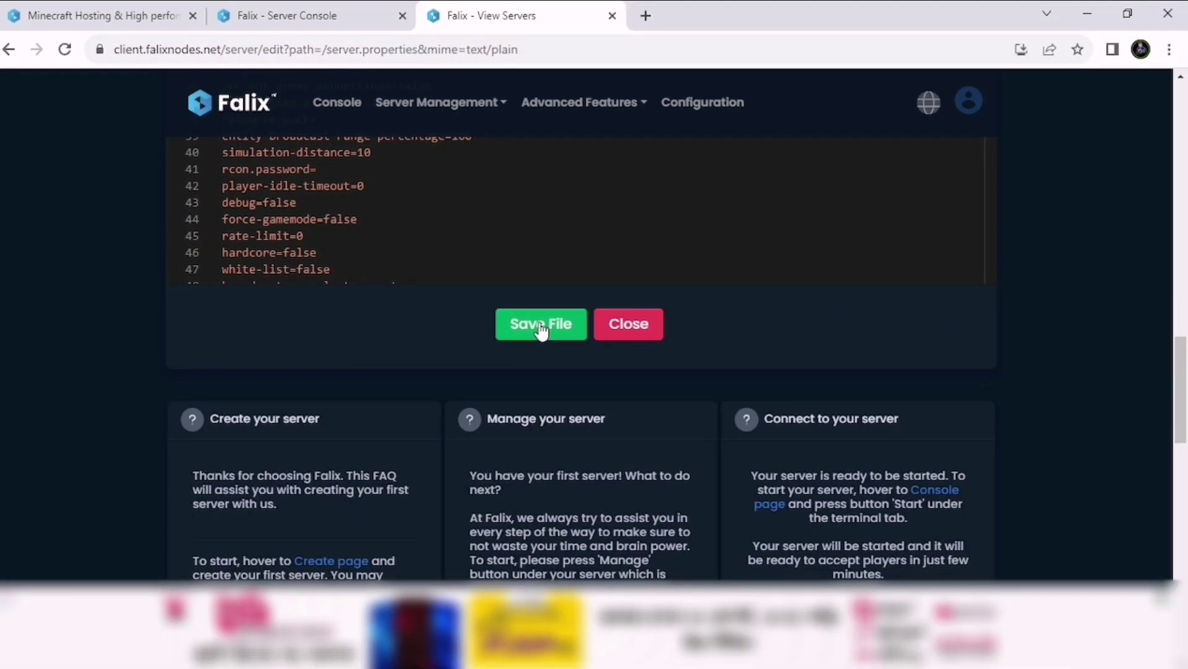
left_click(541, 330)
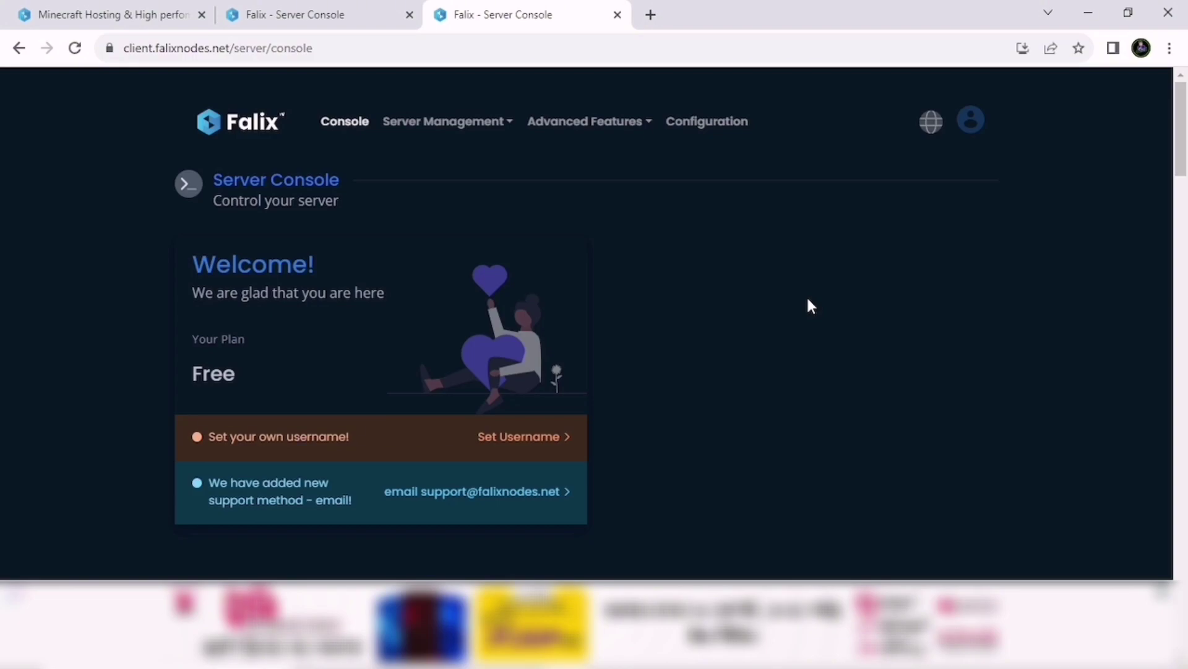
Step: Open the plugins folder in the server's File Manager
left_click(451, 122)
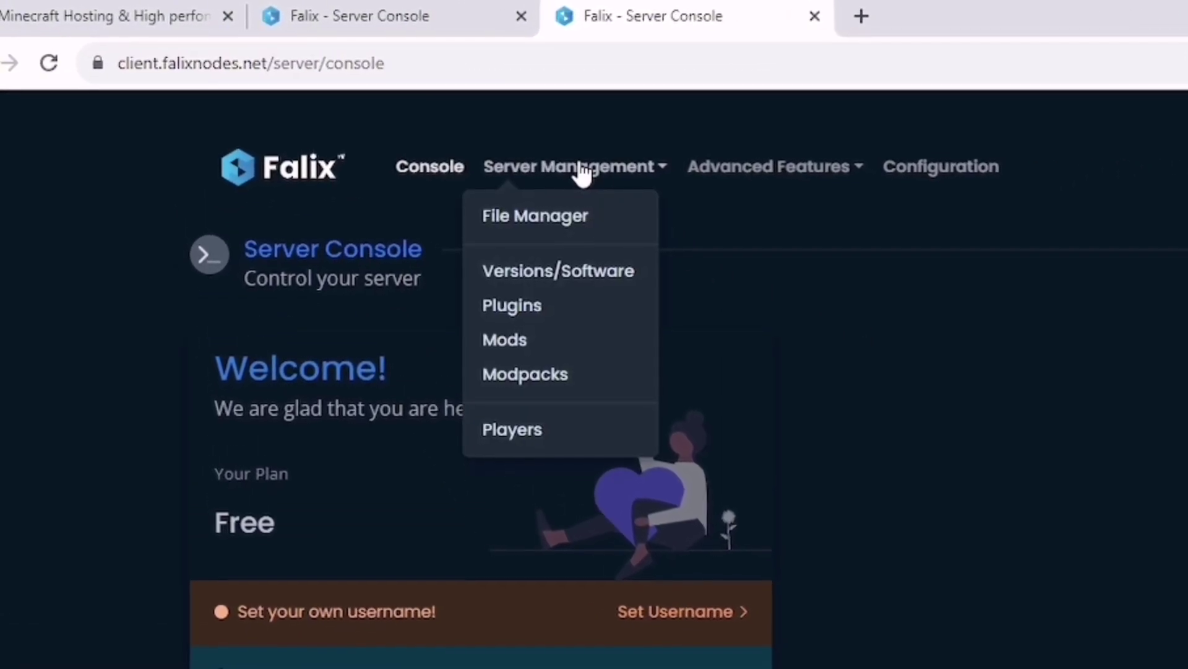
left_click(576, 211)
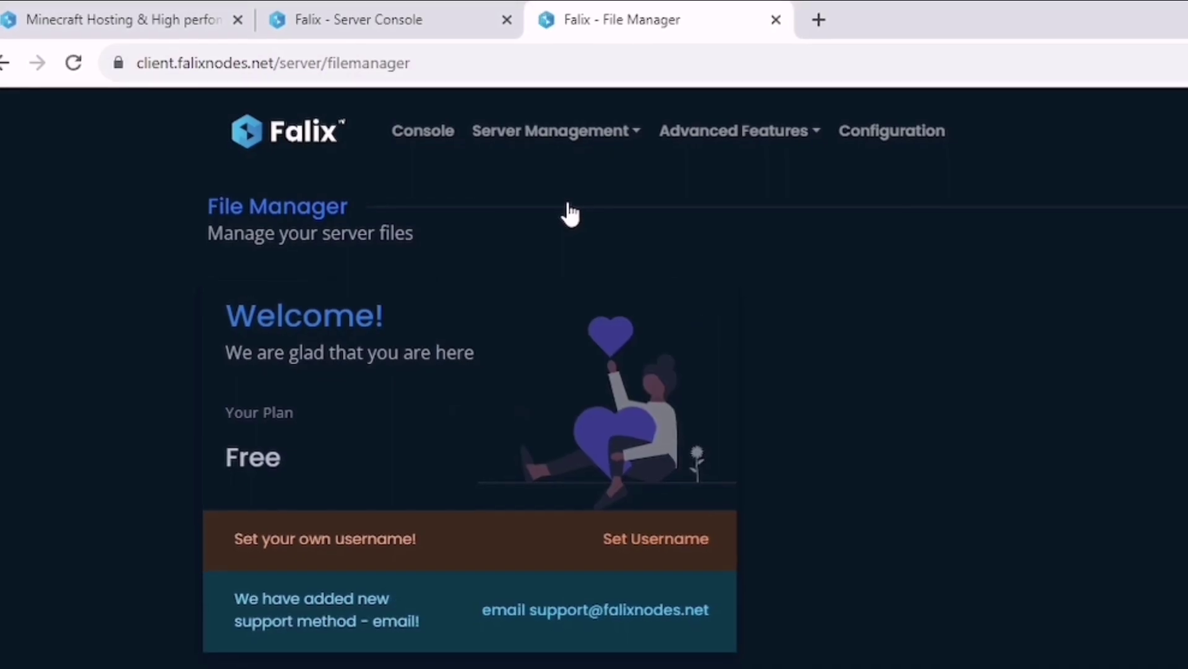
scroll(894, 435, "down", 8)
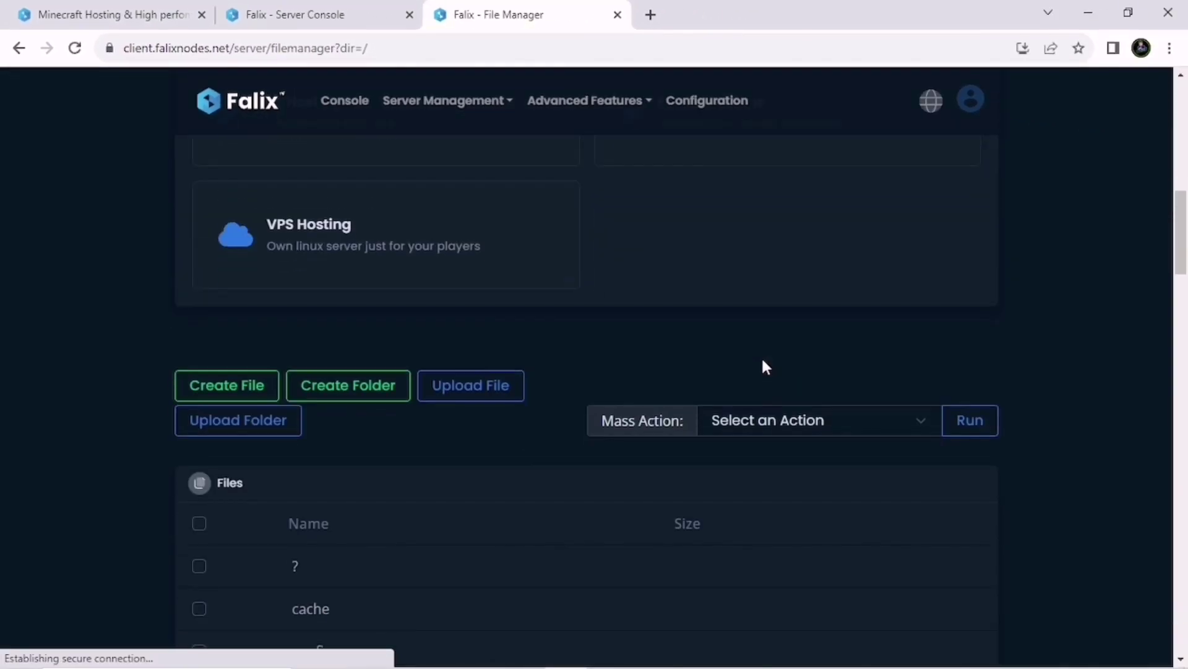
scroll(263, 361, "down", 5)
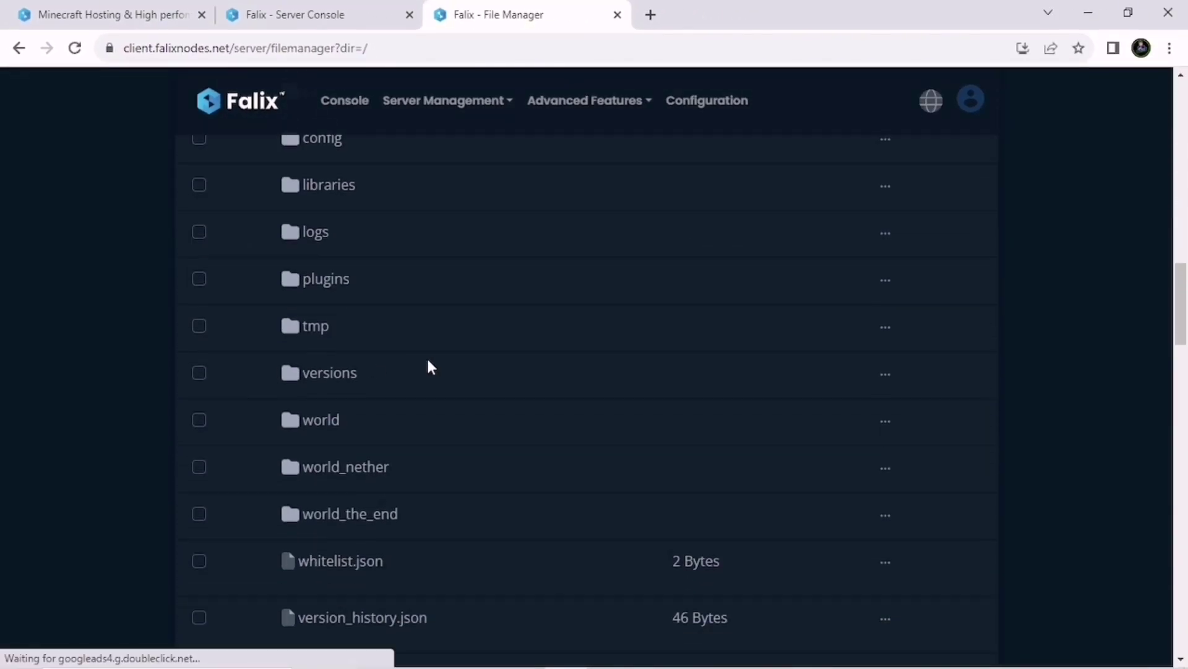
left_click(321, 286)
scroll(325, 337, "up", 5)
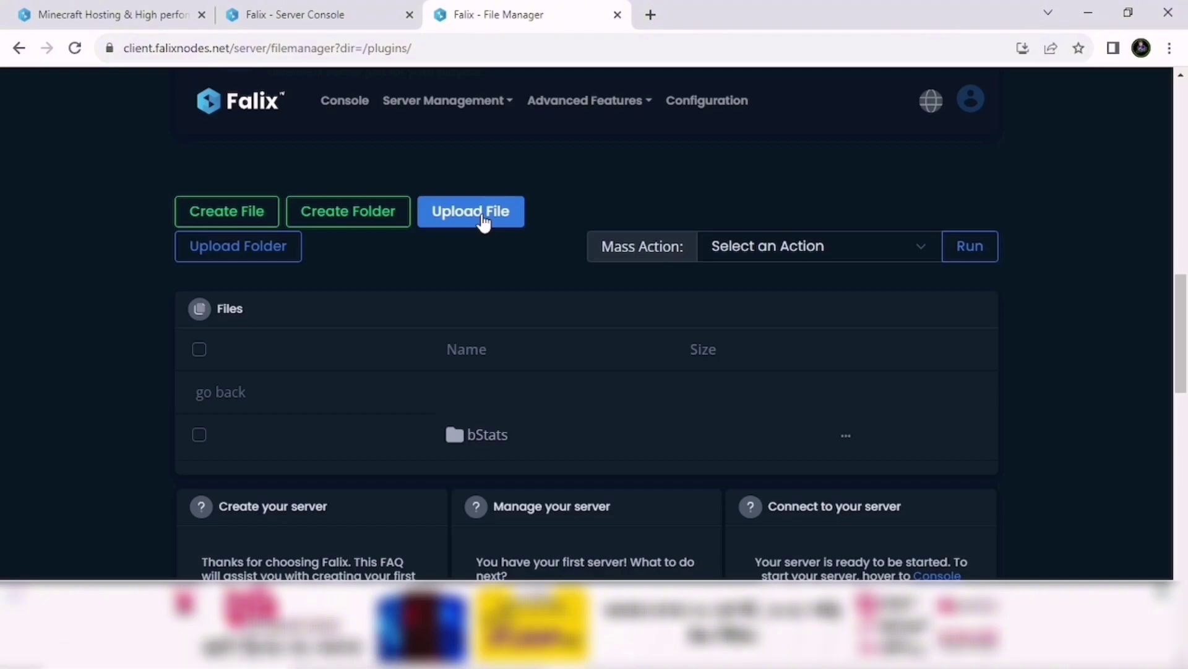
Step: Search Google for "skin restore plugin" in a new browser tab and download SkinsRestorer 14.2.12 from its SpigotMC page
left_click(650, 15)
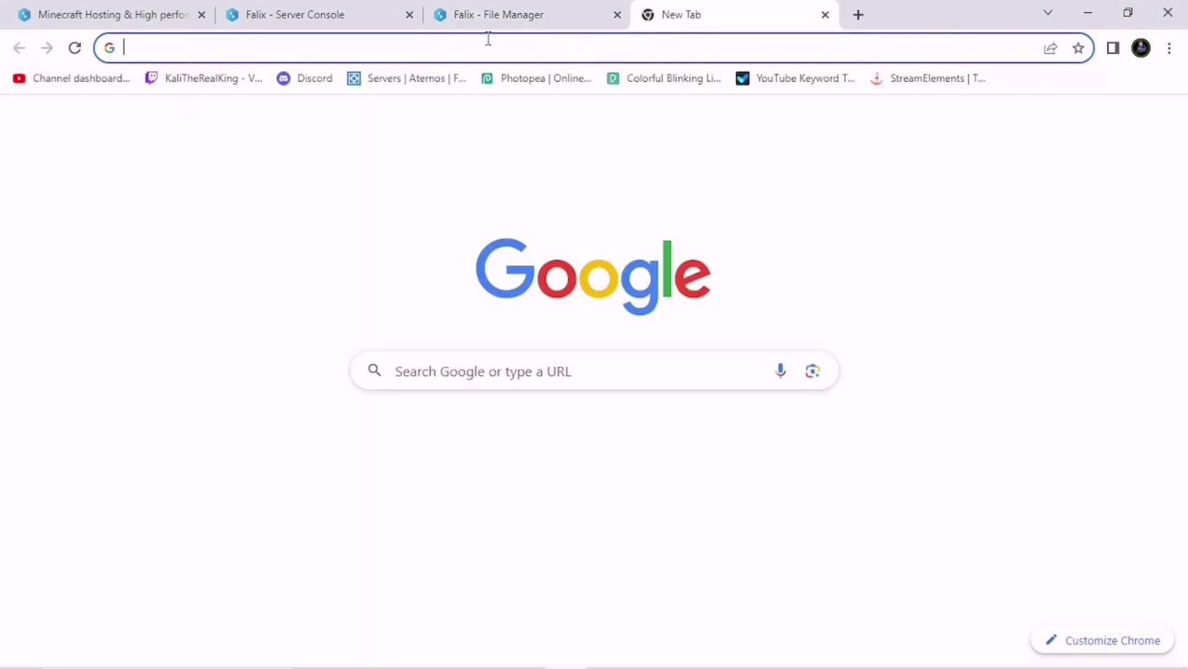
left_click(476, 382)
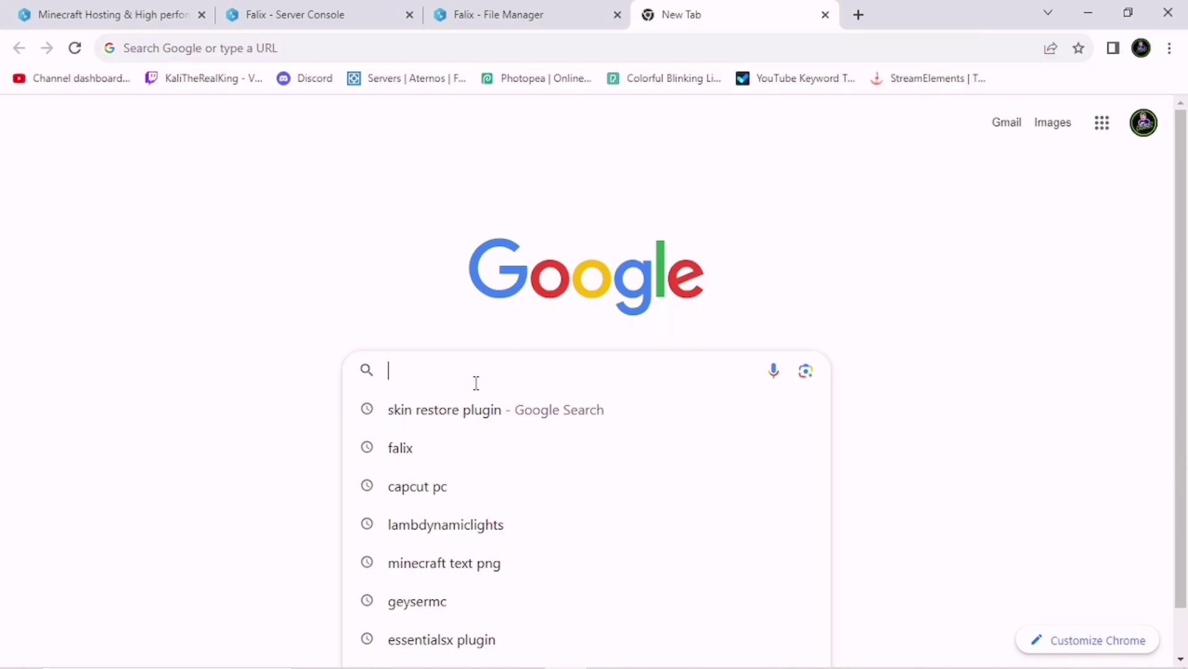
left_click(456, 416)
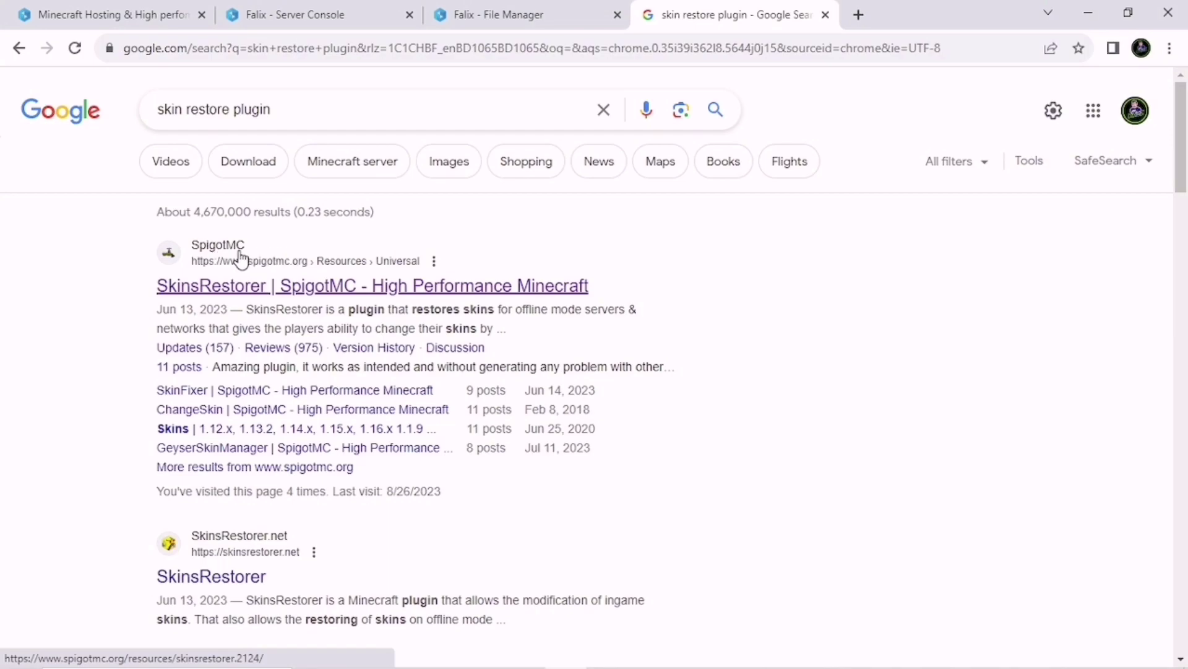
left_click(218, 296)
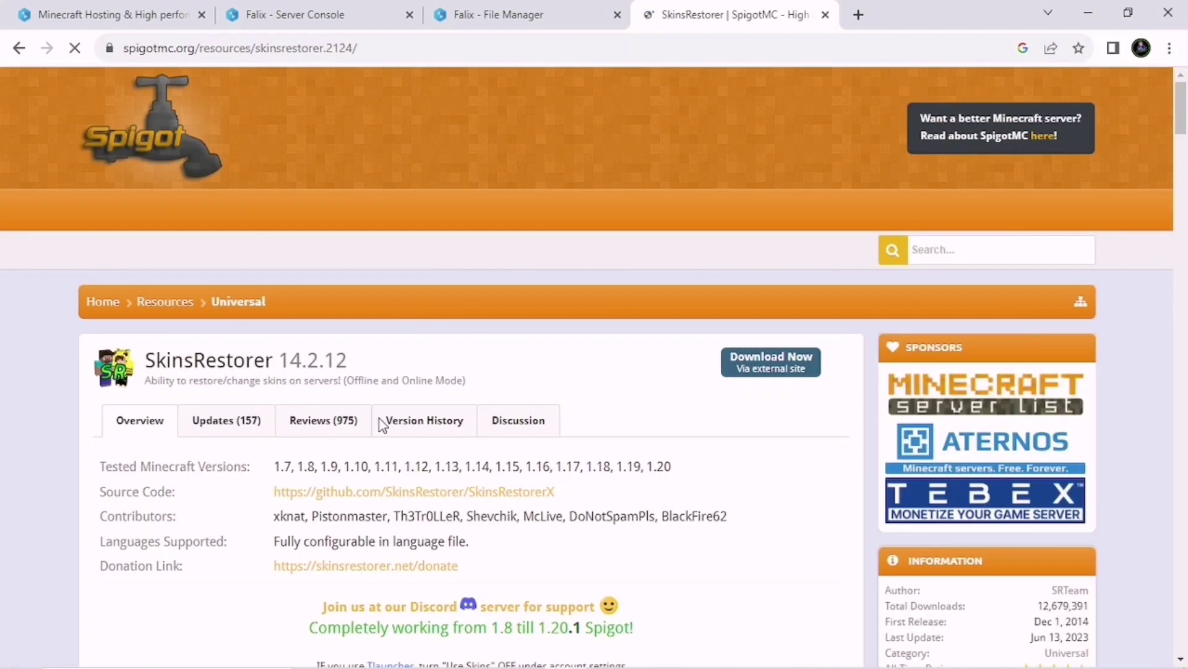
left_click(763, 366)
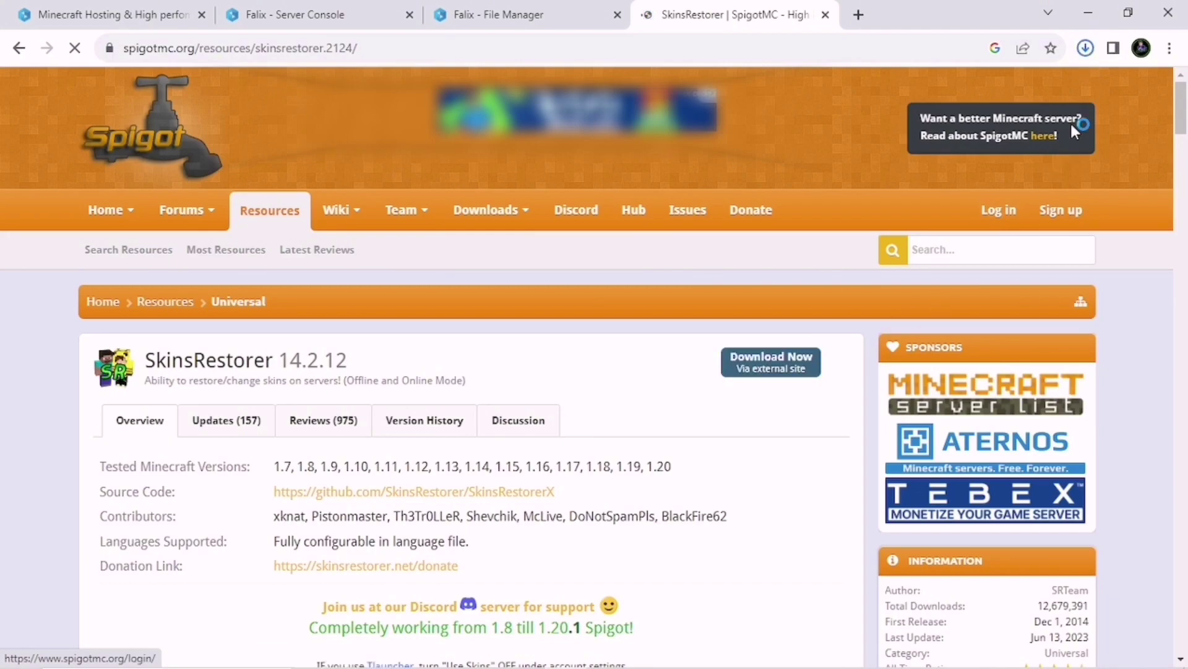
left_click(1085, 47)
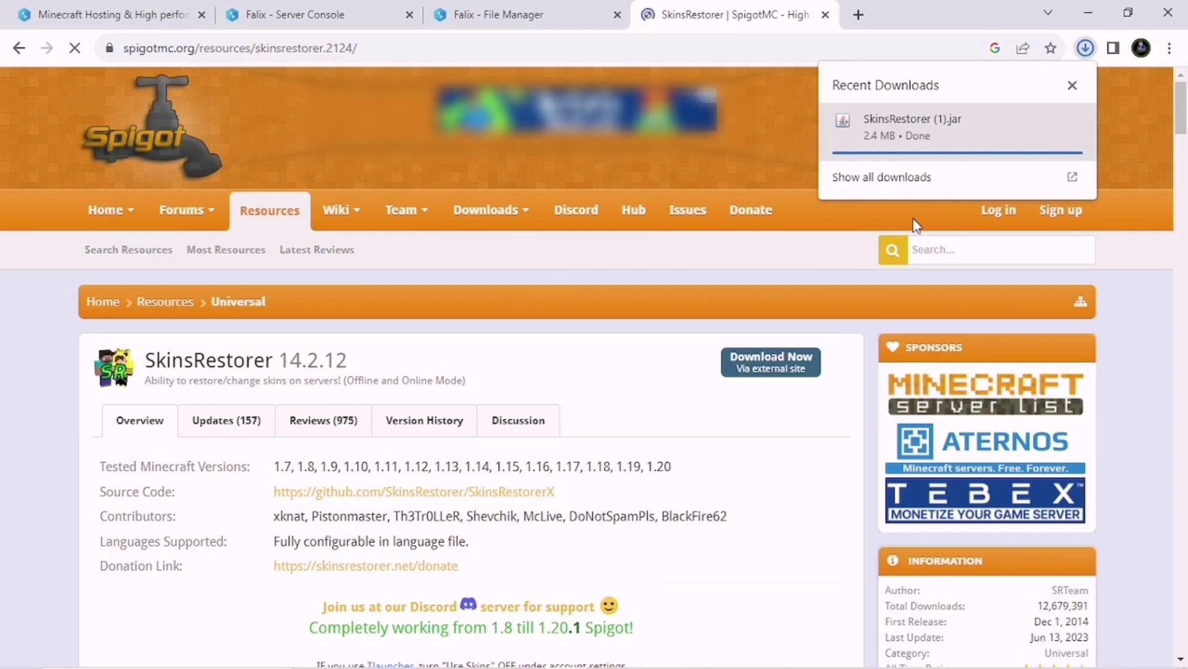
Step: Upload SkinsRestorer.jar from the Downloads folder into the server's plugins folder and return to the file list
left_click(520, 17)
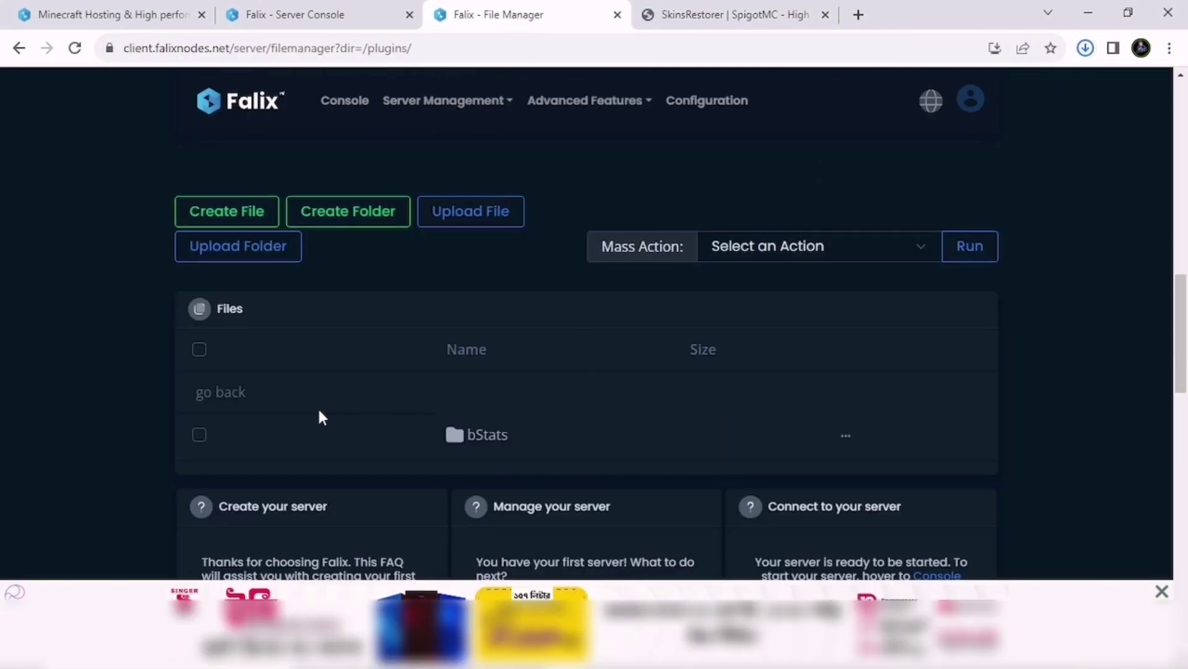
left_click(466, 230)
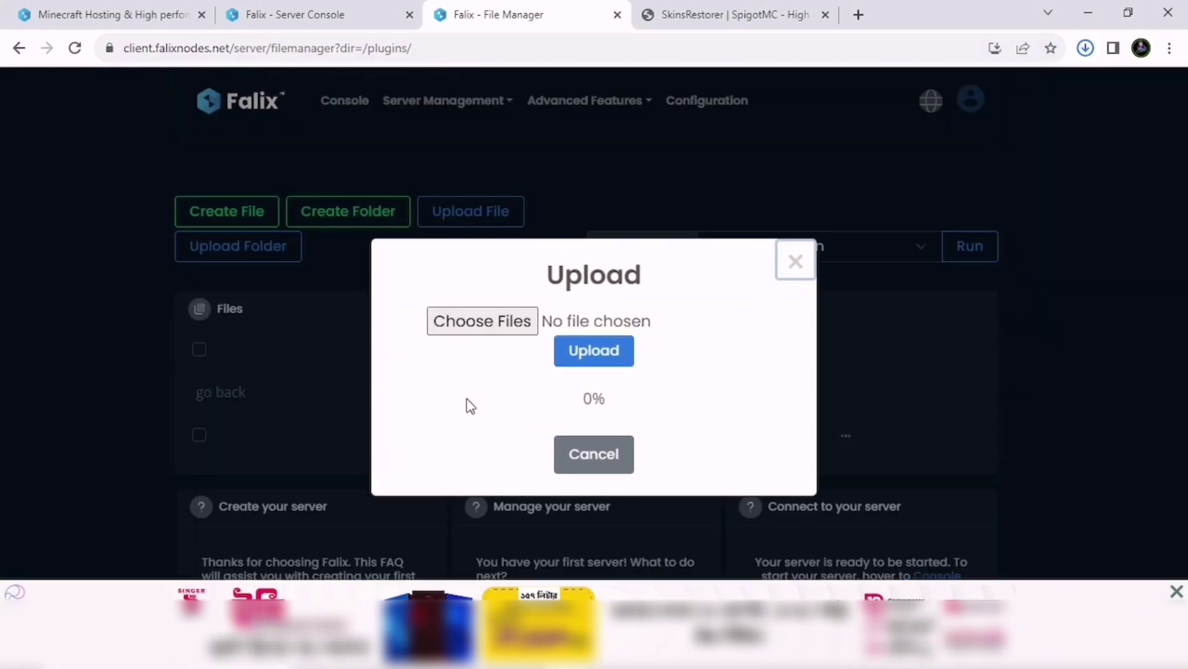
left_click(474, 326)
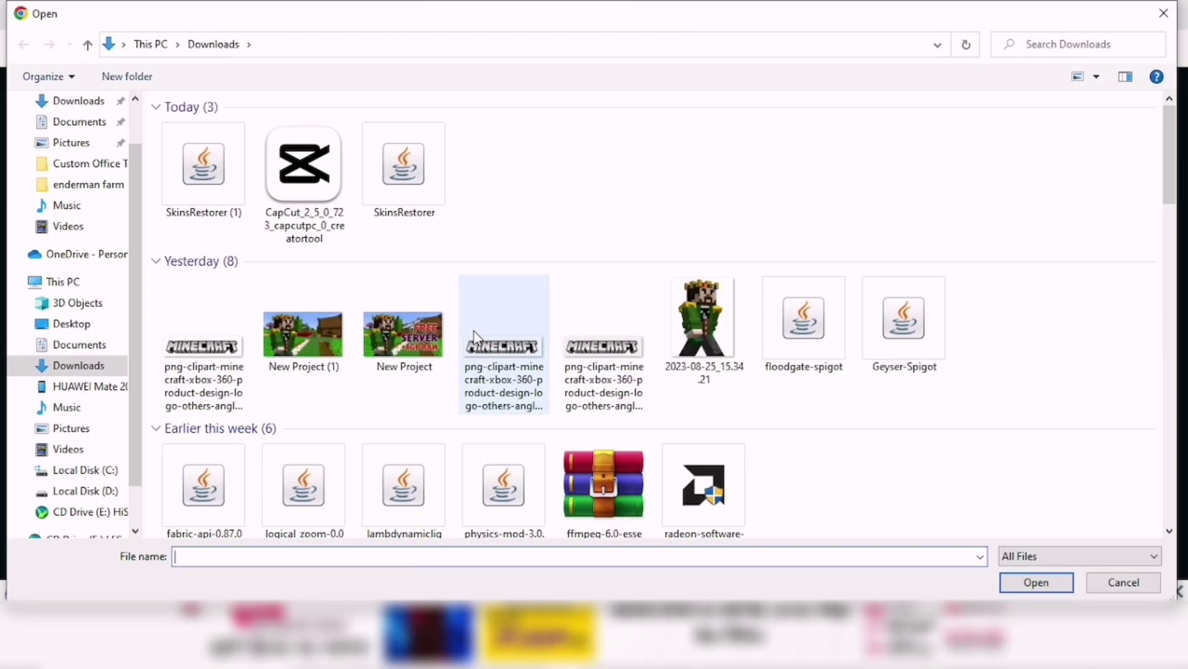
left_click(409, 177)
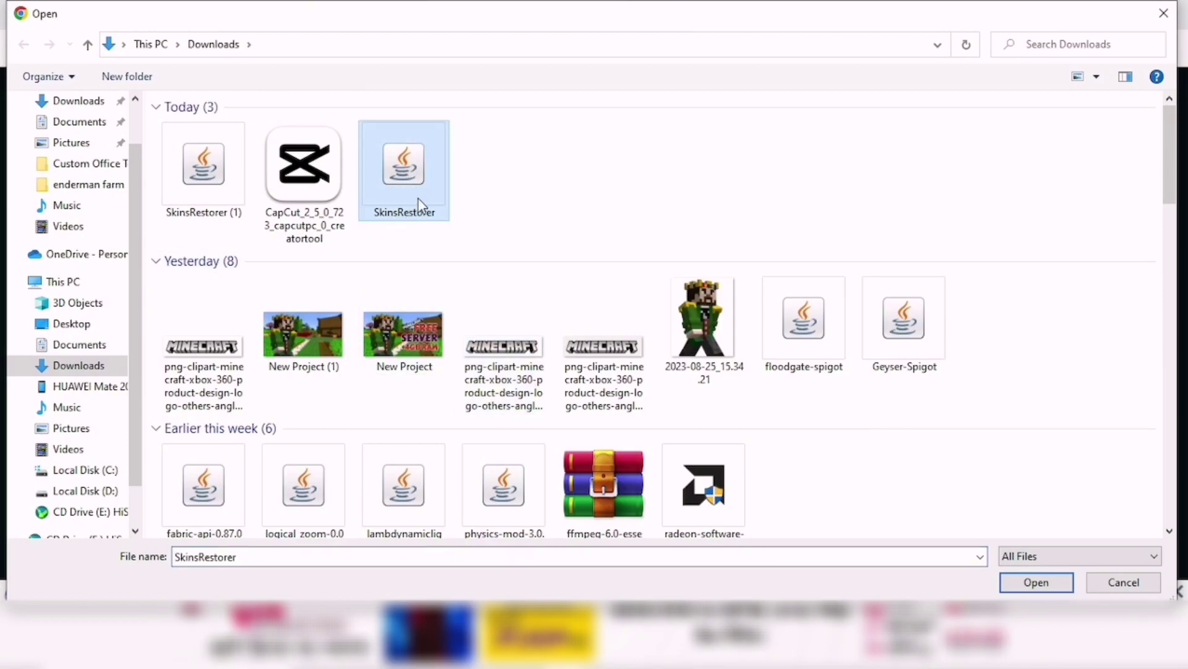
left_click(1028, 585)
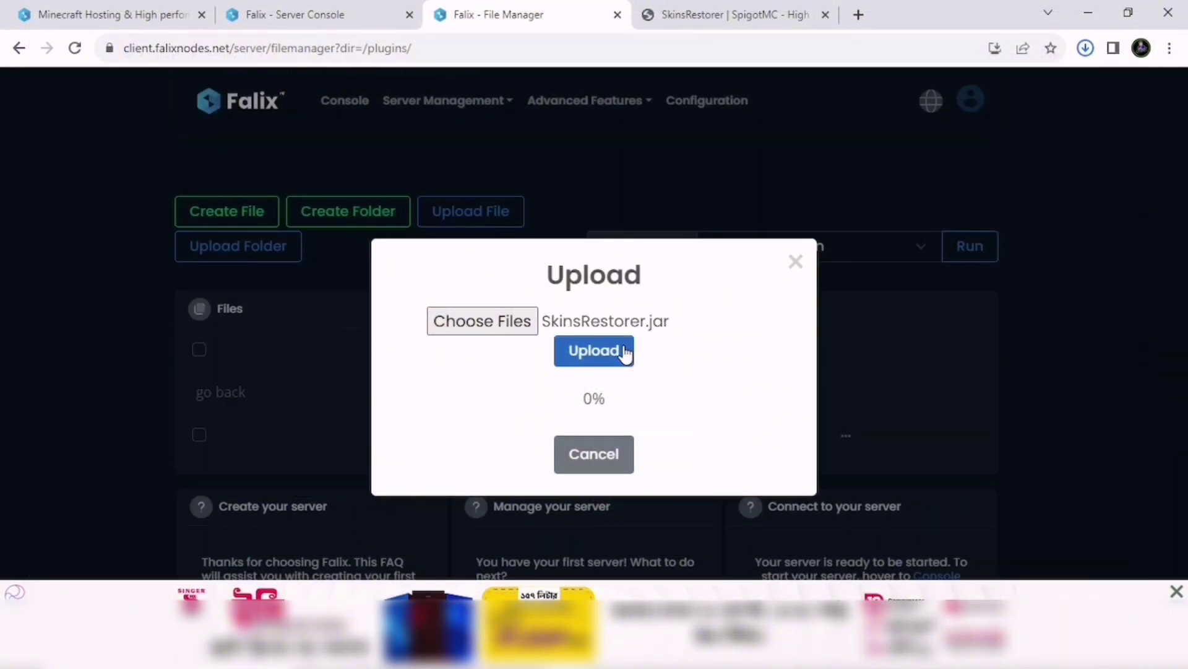
left_click(592, 350)
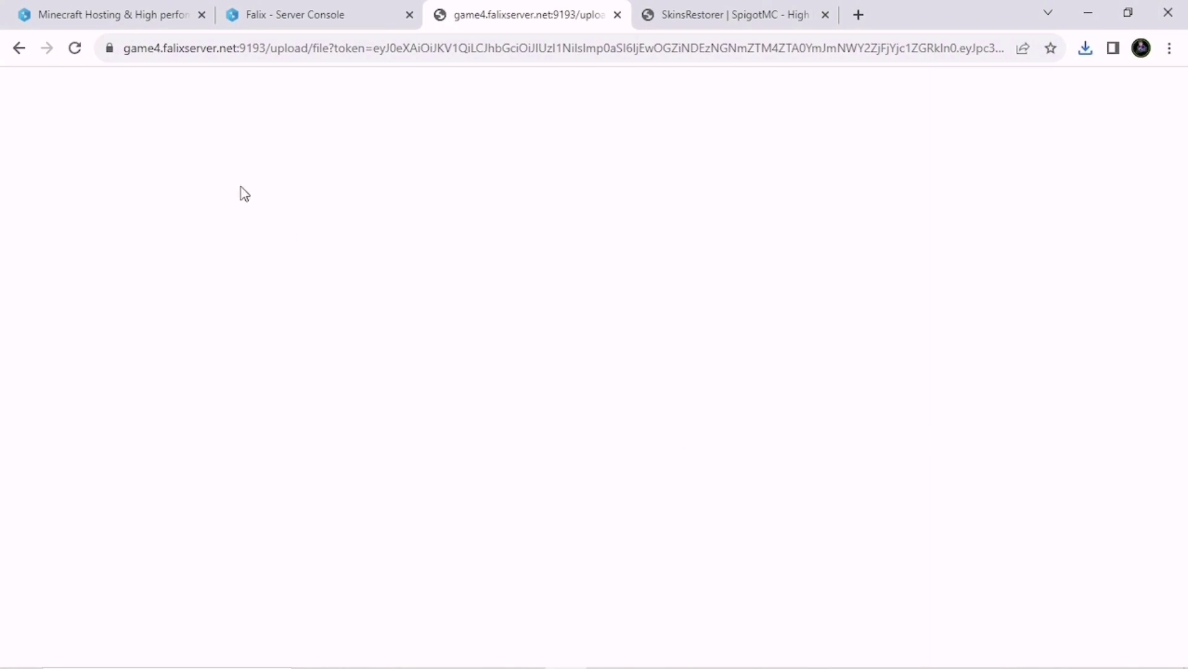
left_click(19, 49)
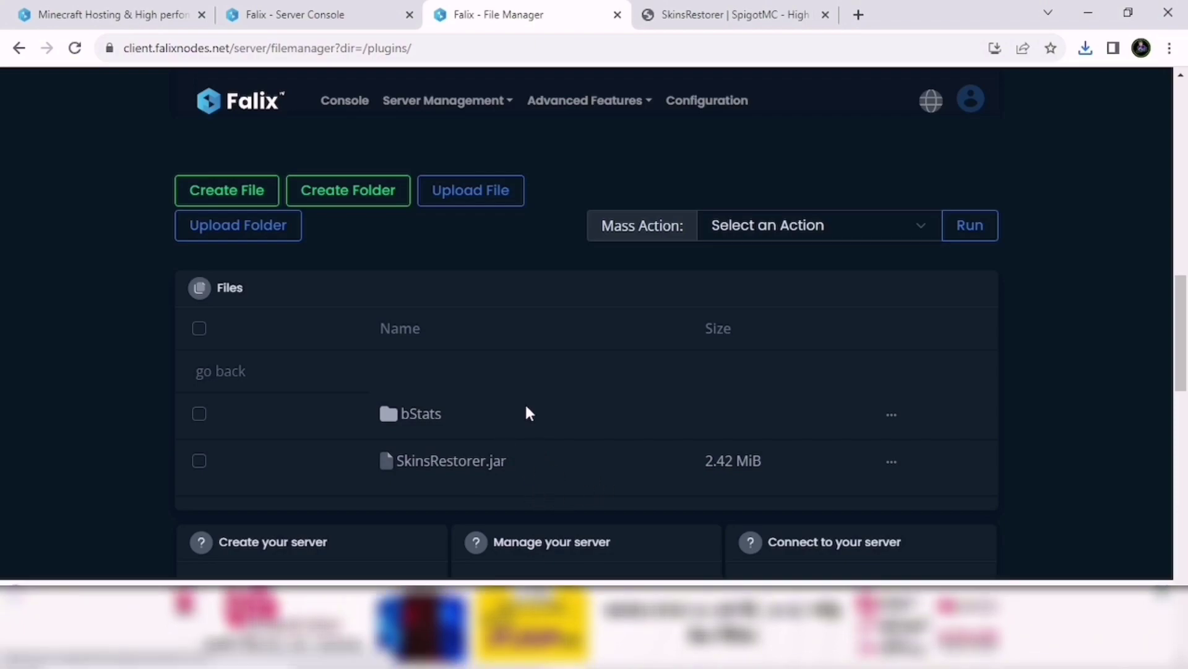
scroll(540, 396, "down", 1)
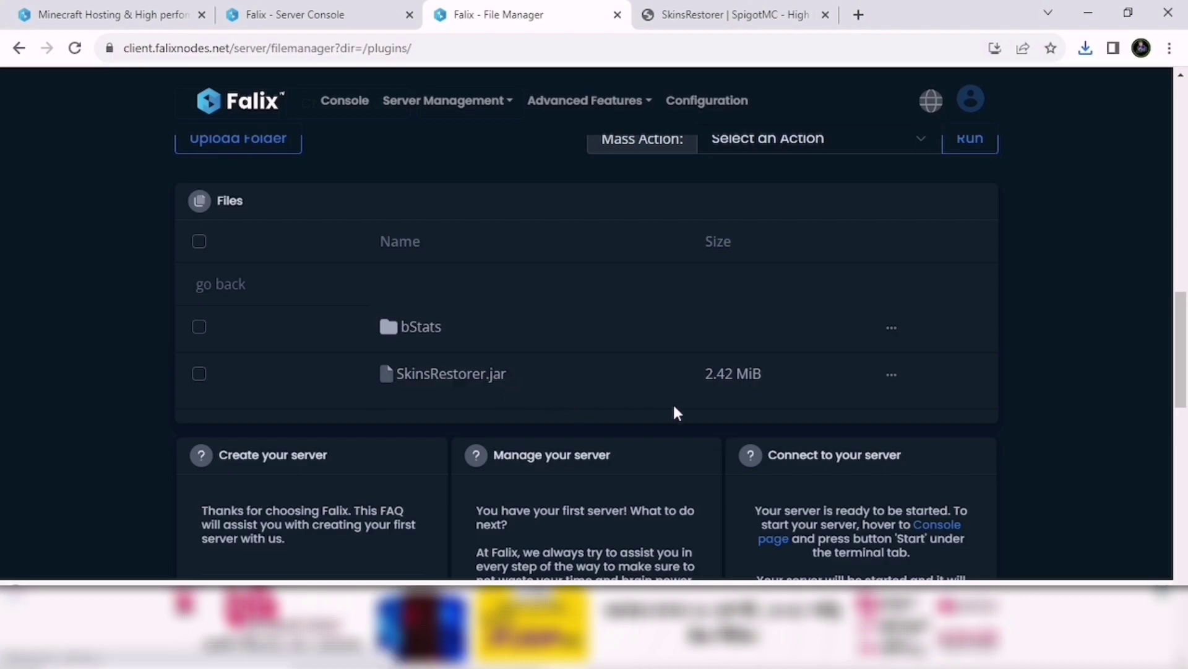
left_click(893, 377)
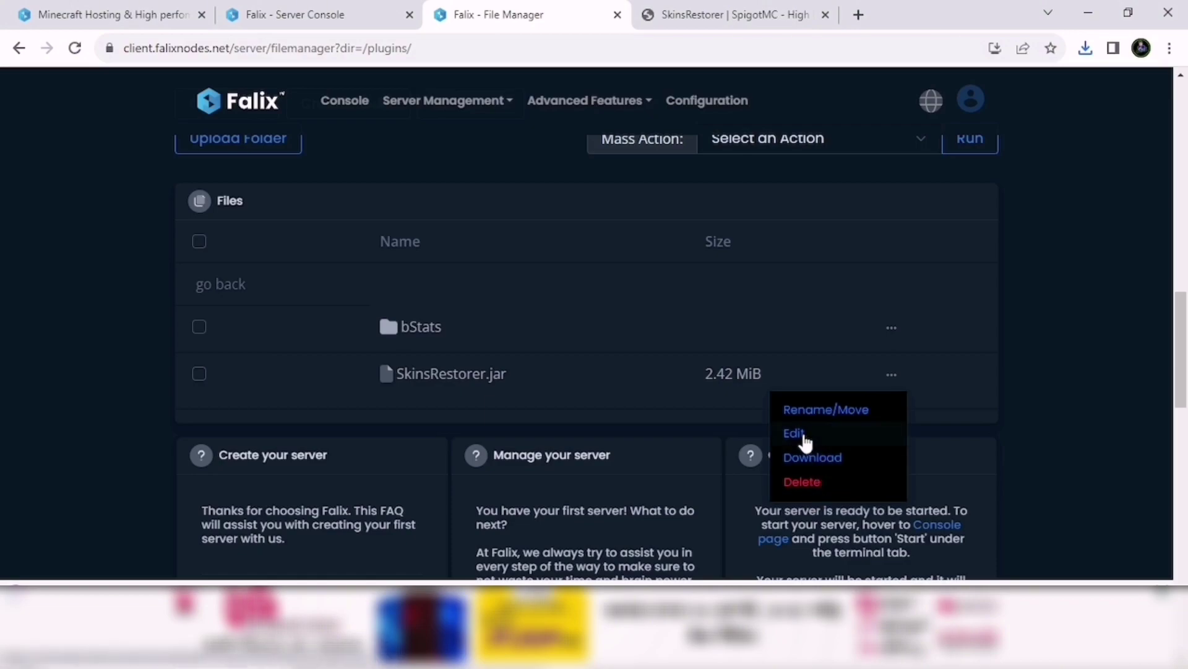
left_click(1041, 347)
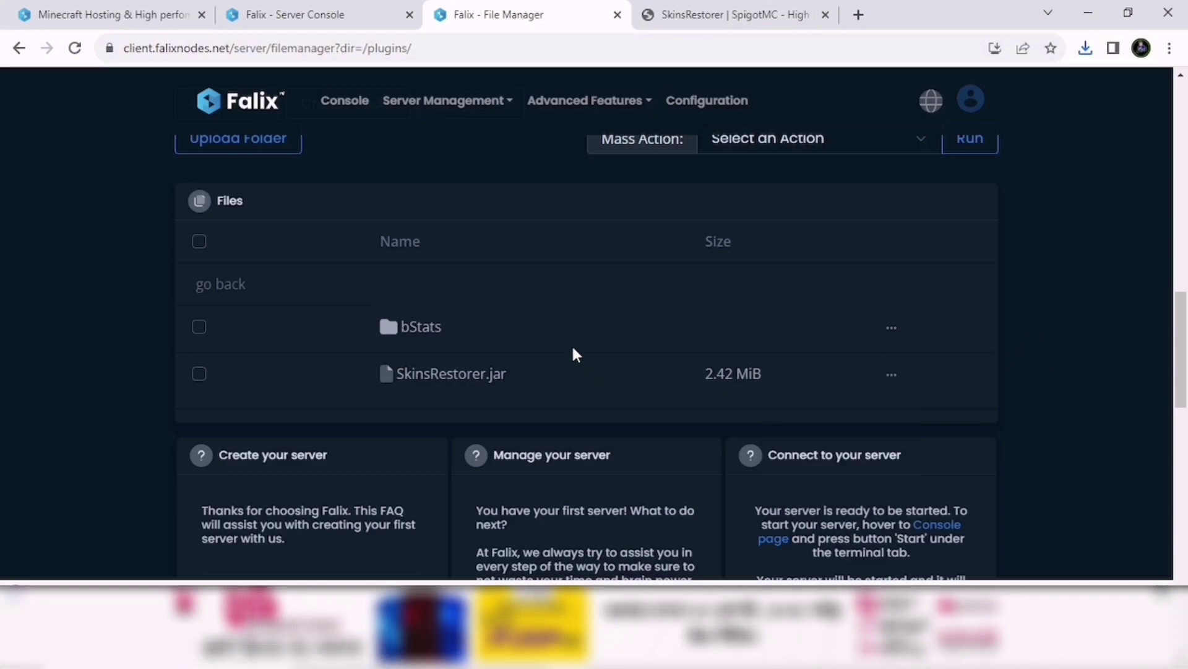
Step: Restart server1 from its Server Console page
left_click(348, 108)
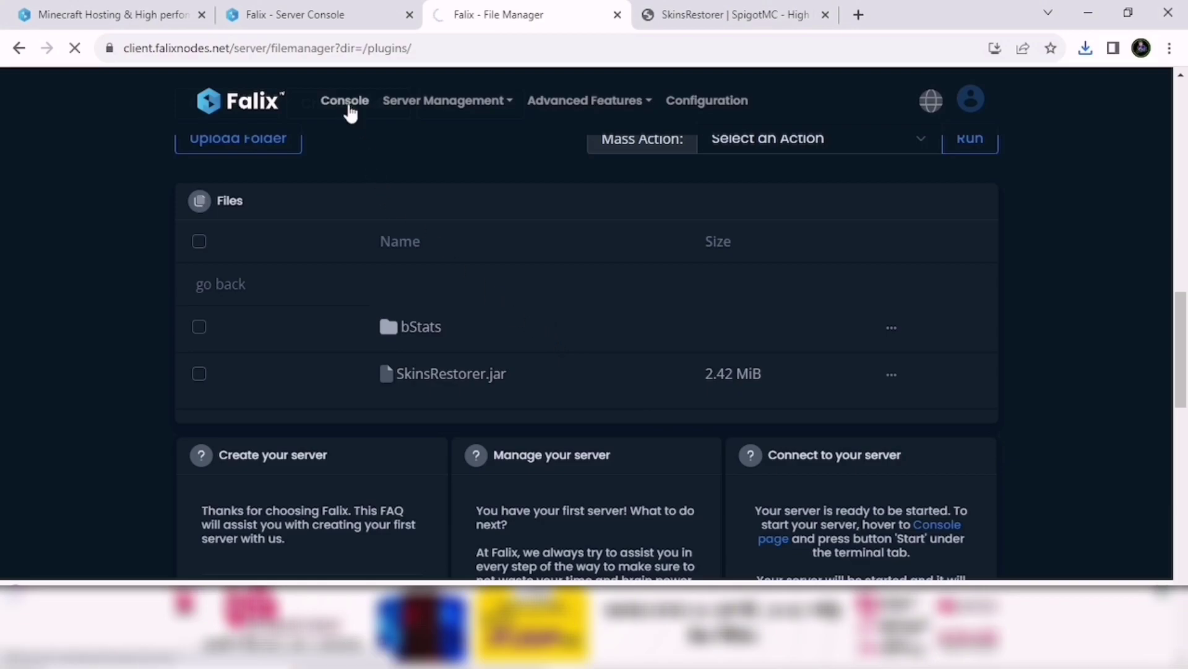
scroll(757, 414, "down", 10)
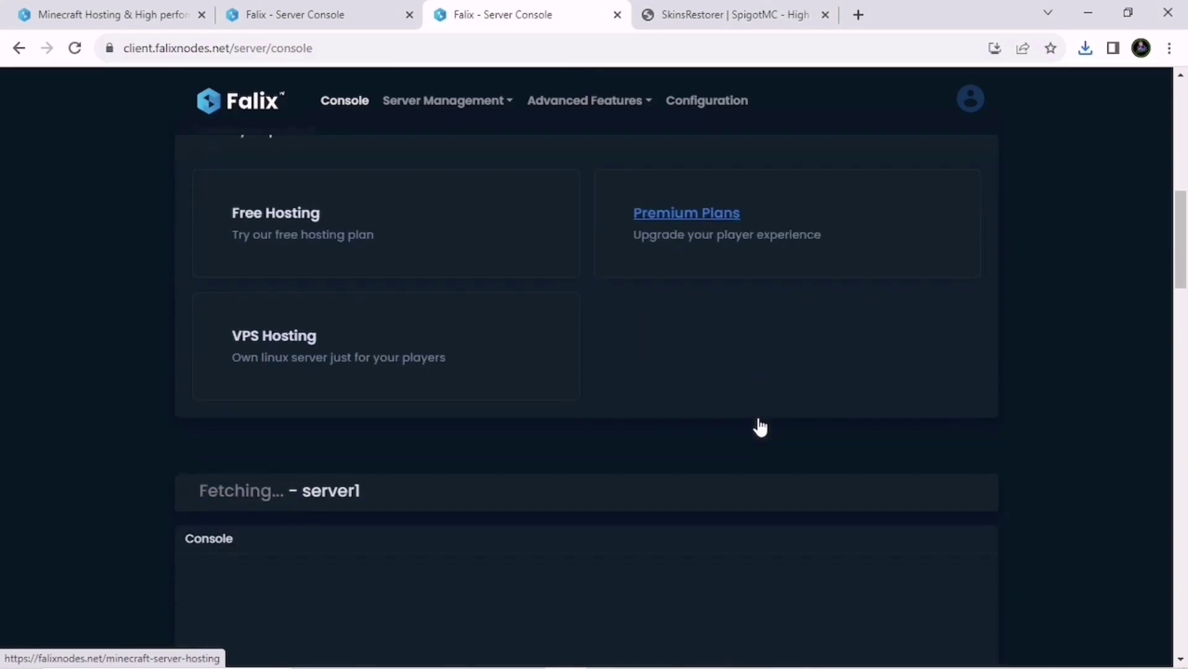
scroll(759, 421, "down", 10)
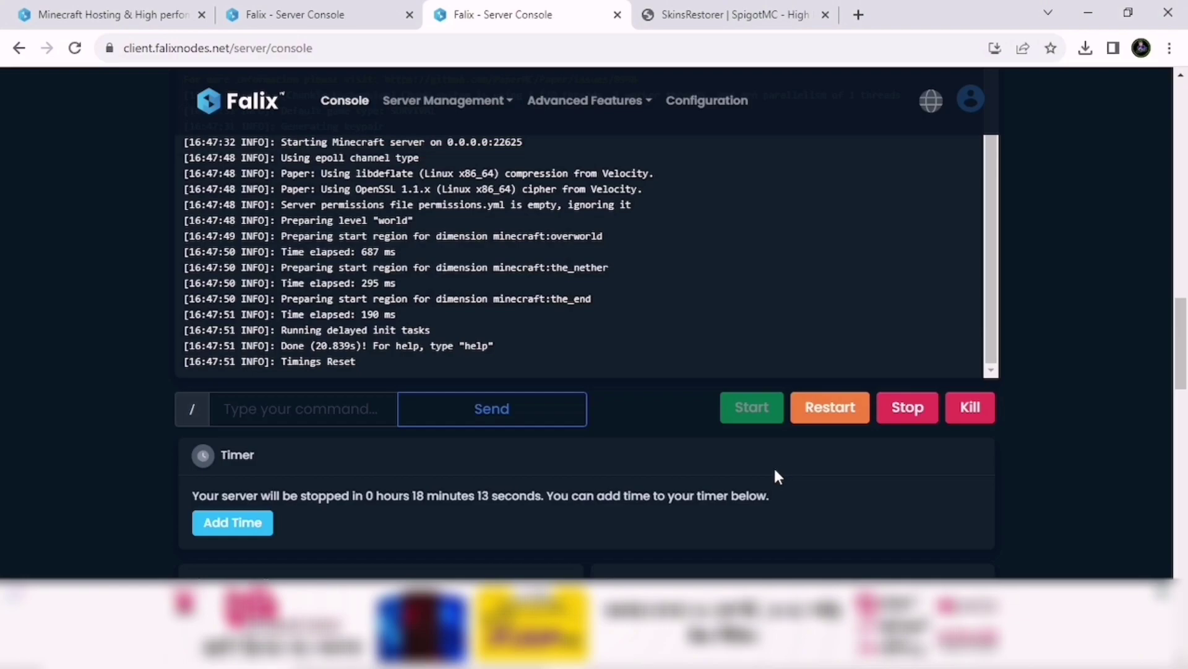
left_click(823, 413)
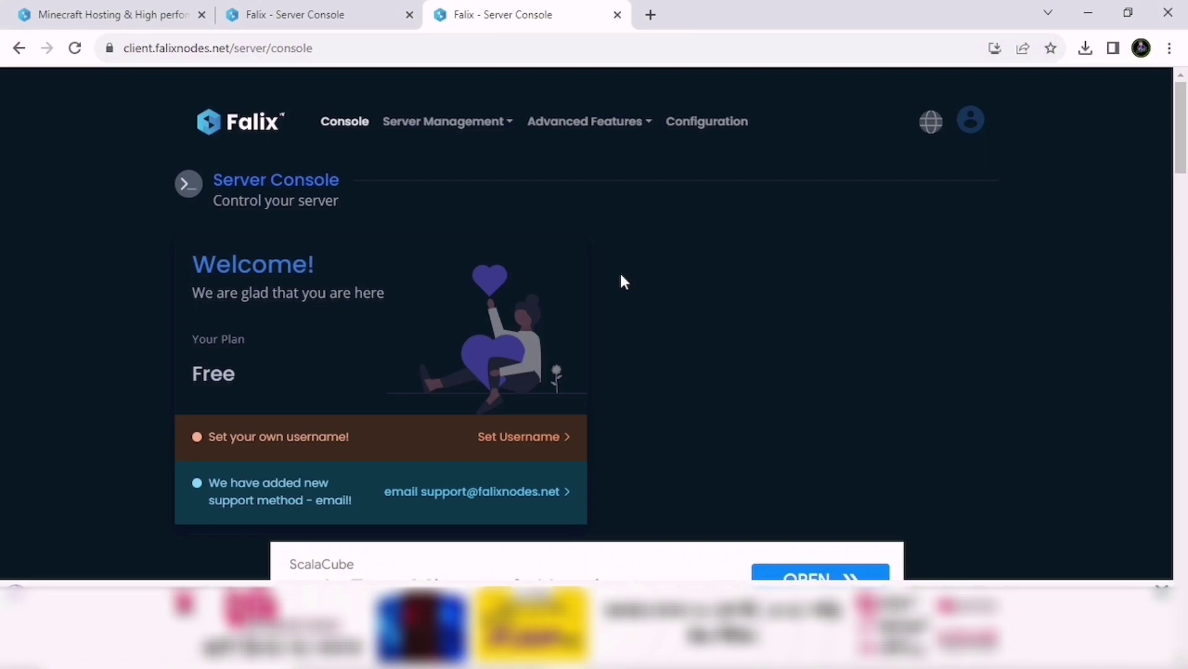
Step: Create a new subuser for the server and submit the subuser's e-mail
left_click(640, 127)
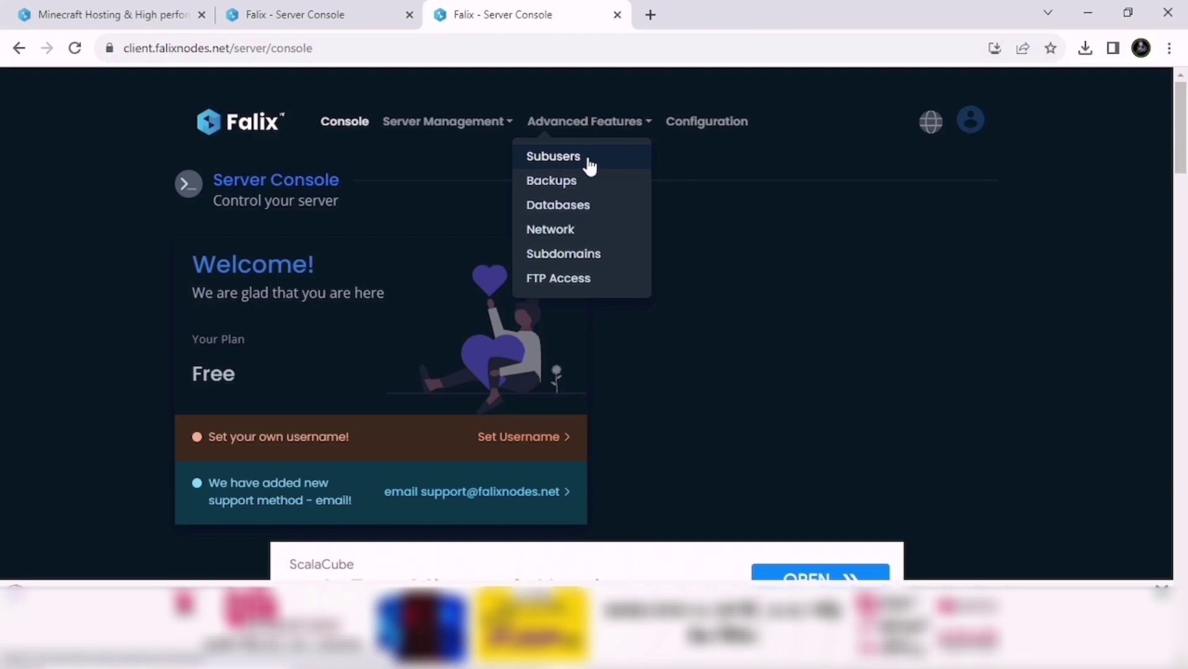
left_click(564, 153)
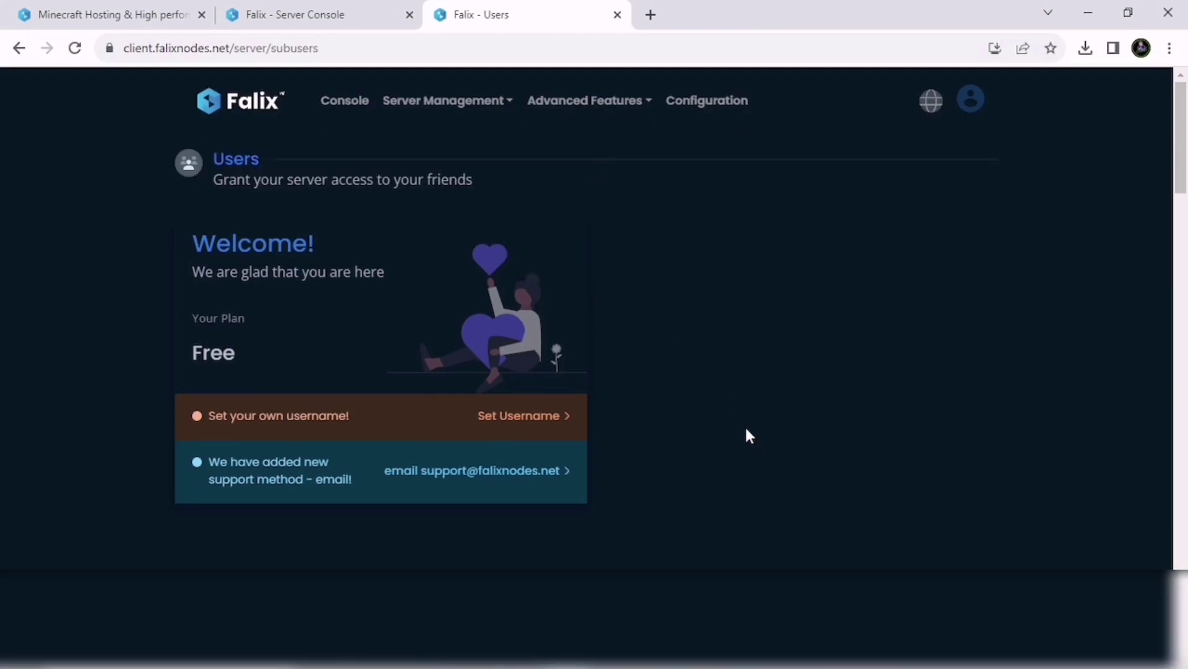
scroll(742, 441, "down", 10)
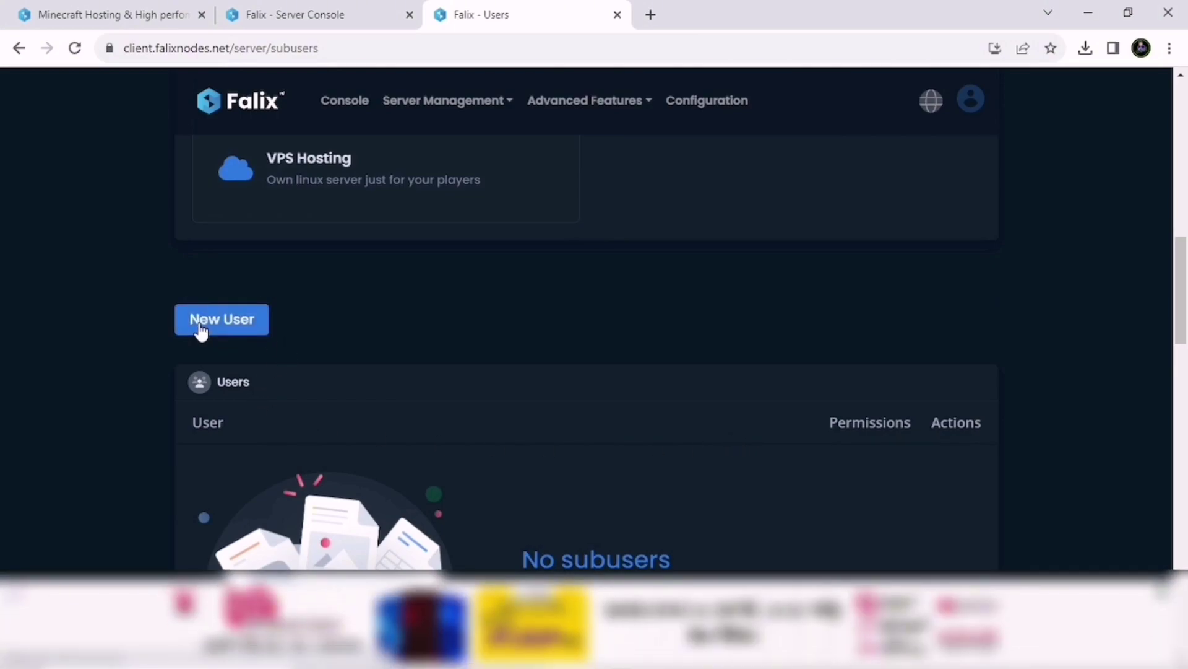
left_click(199, 327)
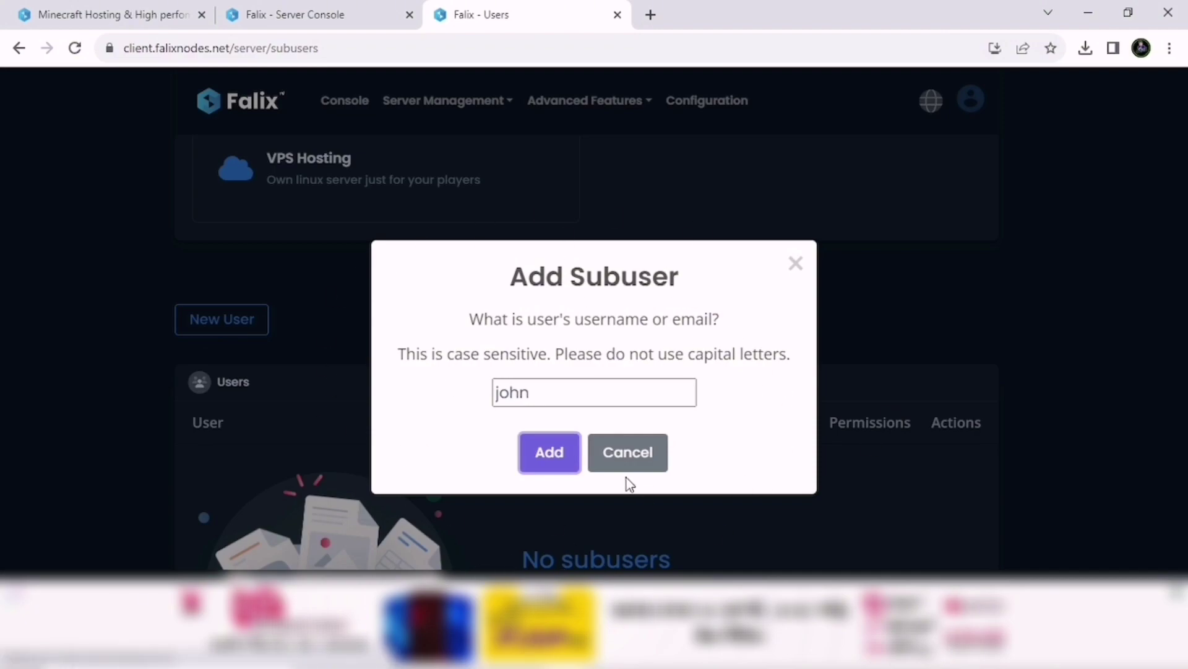
left_click(551, 392)
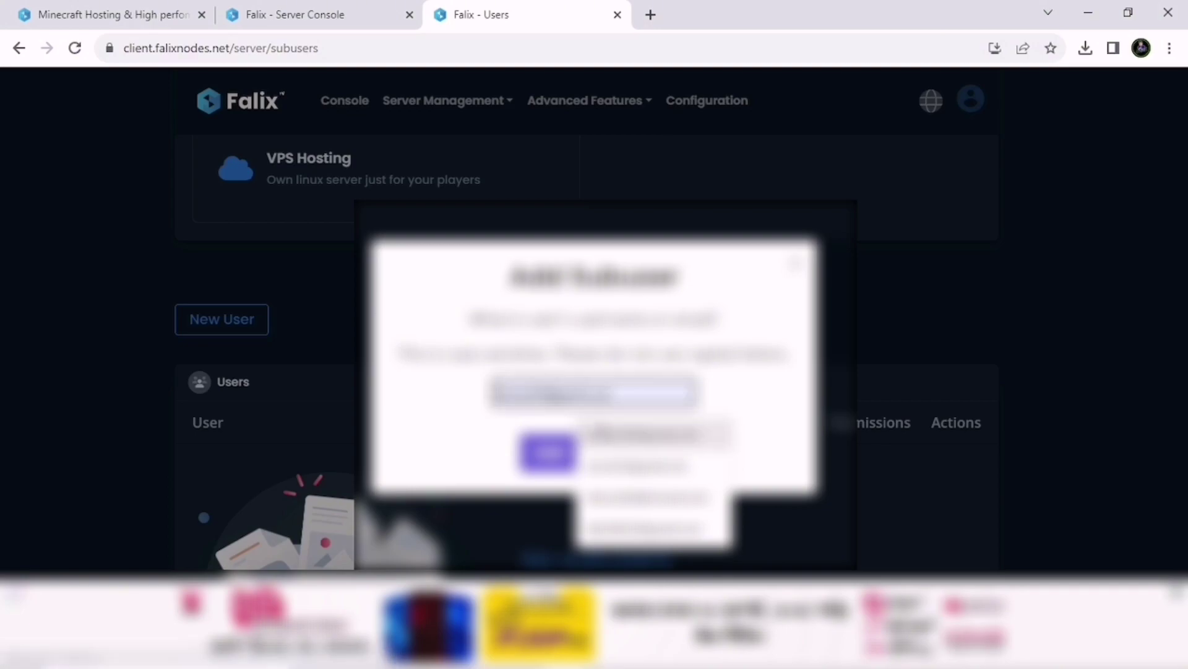
left_click(644, 434)
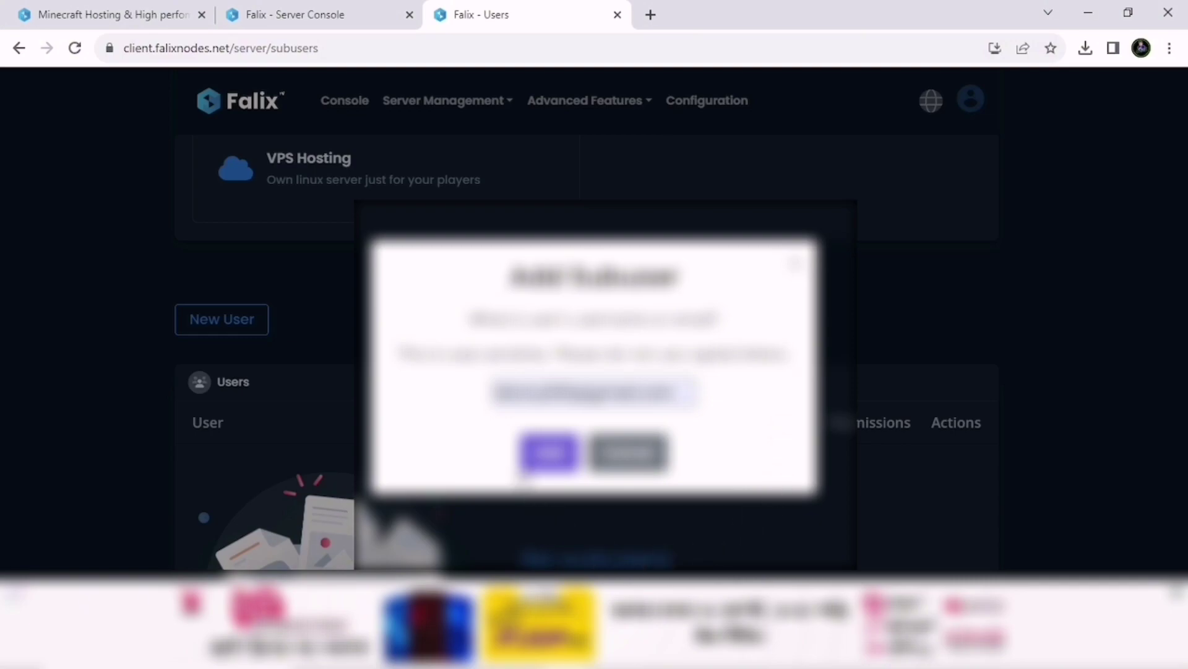
left_click(549, 452)
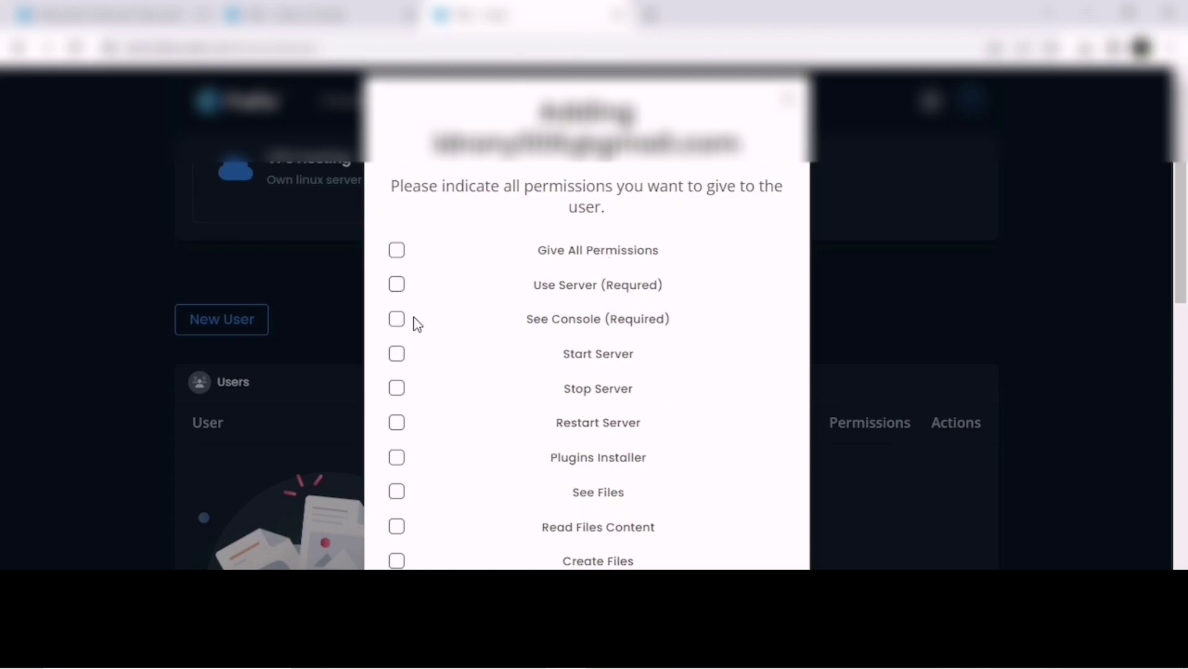
Step: Give the new subuser all permissions and add them to the server
scroll(414, 320, "down", 15)
scroll(407, 352, "up", 15)
left_click(396, 252)
scroll(450, 375, "down", 15)
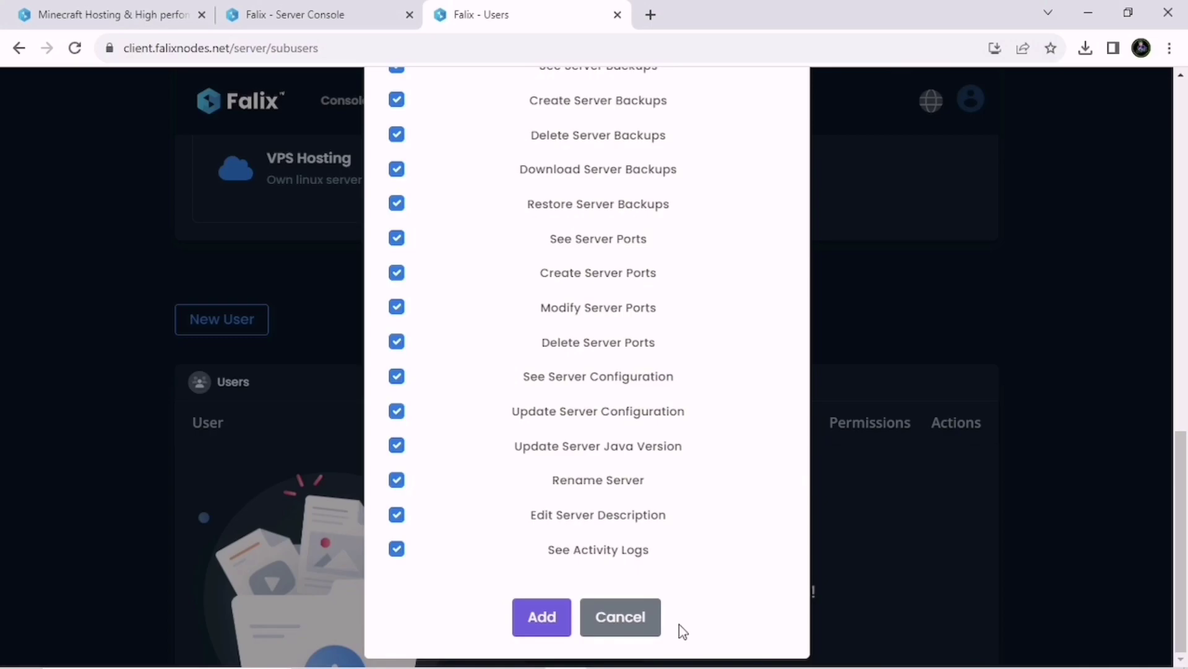
left_click(542, 618)
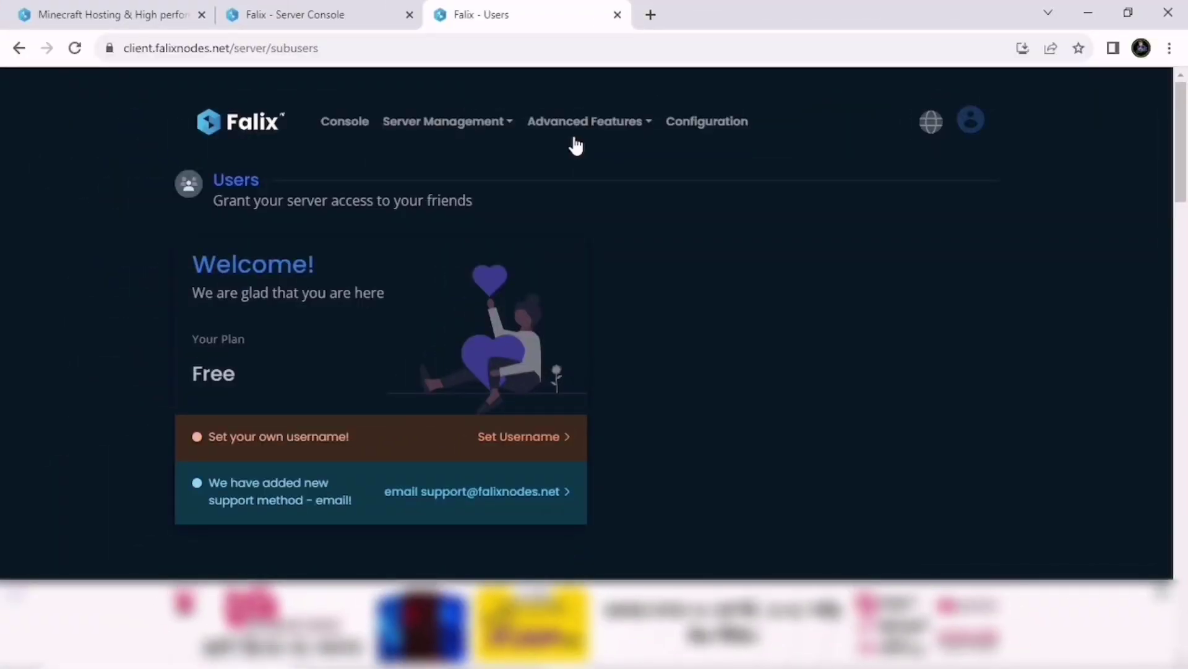
Step: Add time to server1's timer from its Server Console page, completing the browser check
left_click(354, 122)
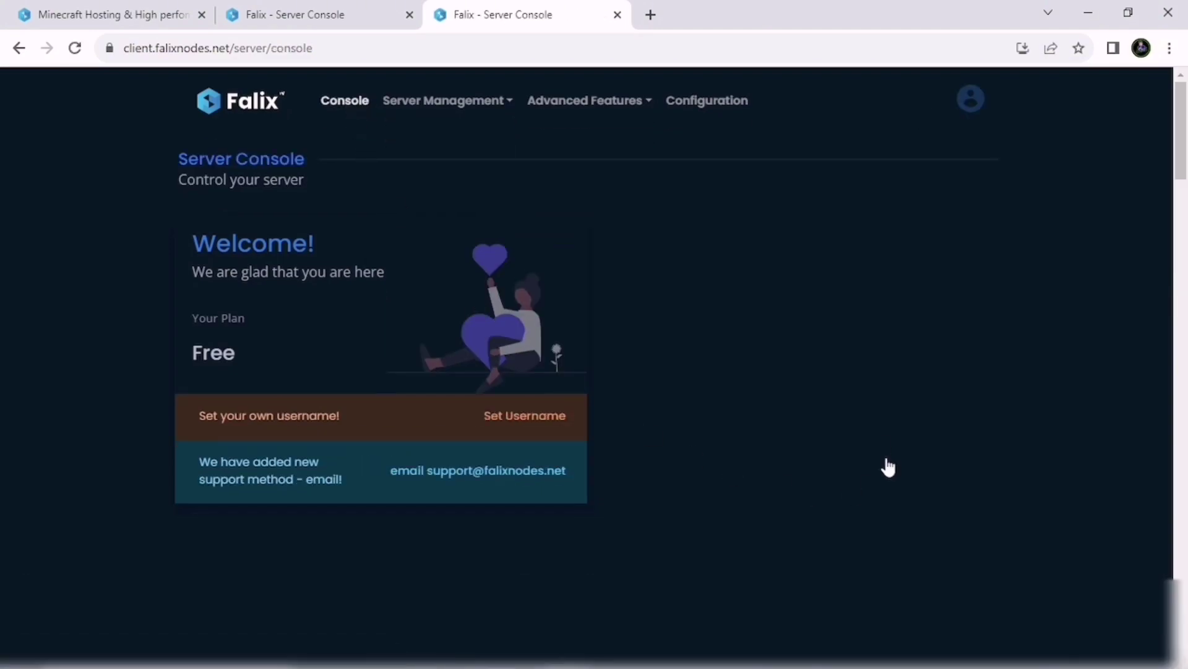
scroll(860, 366, "down", 15)
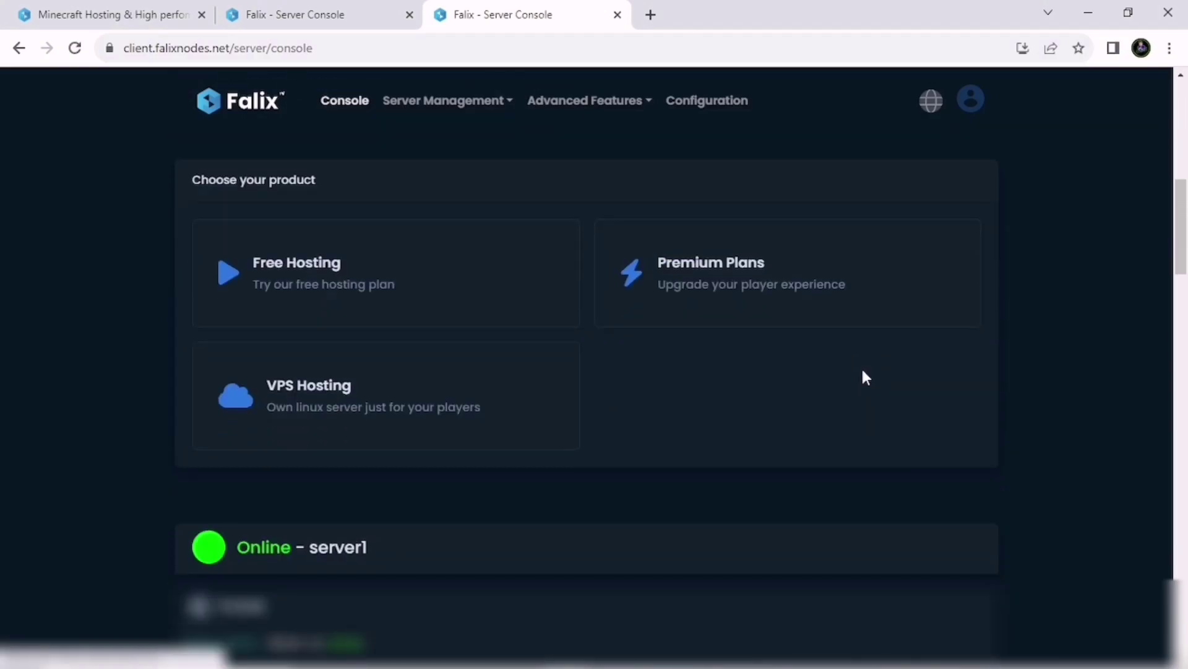
scroll(1005, 309, "down", 10)
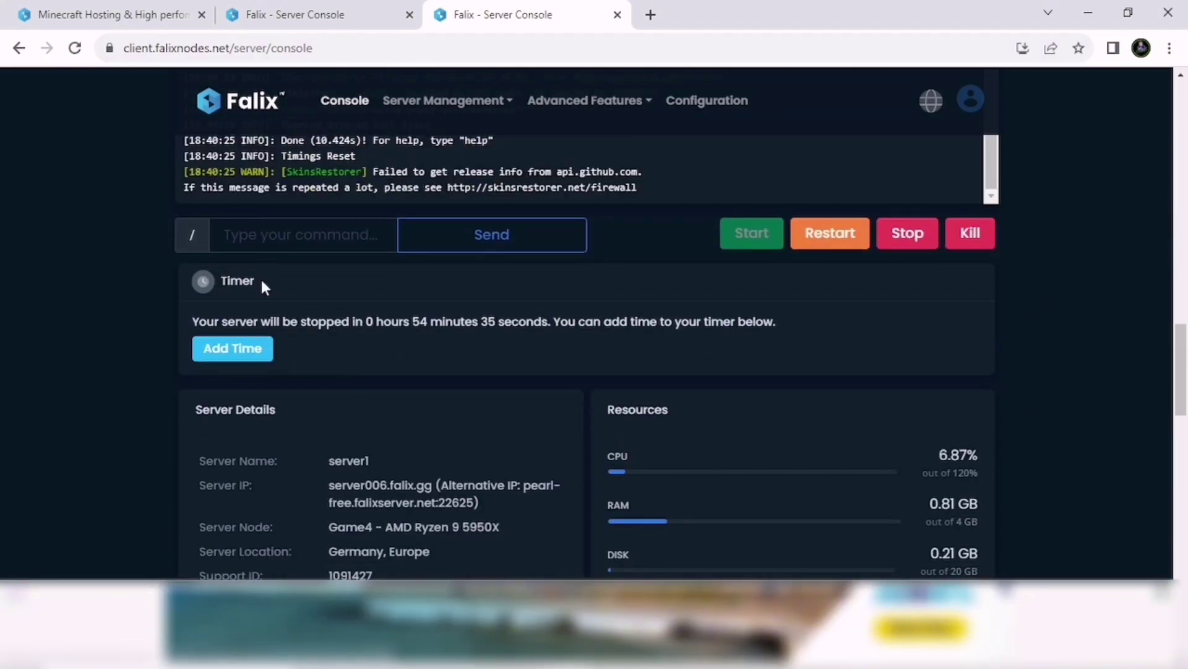
left_click(231, 354)
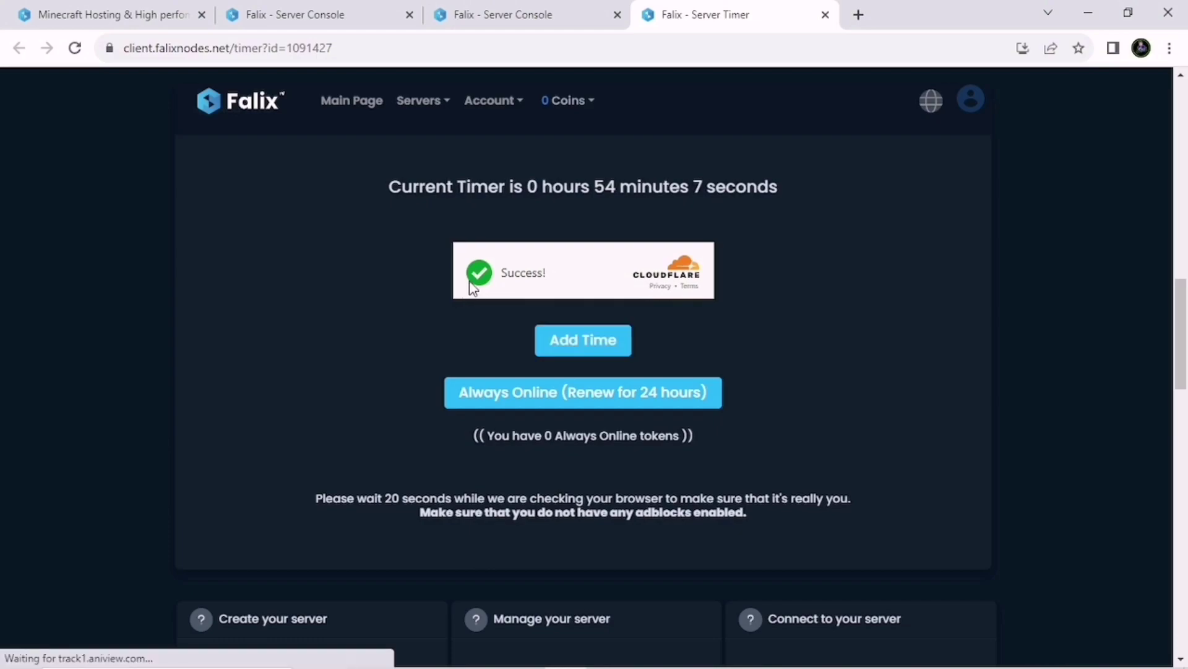
left_click(576, 348)
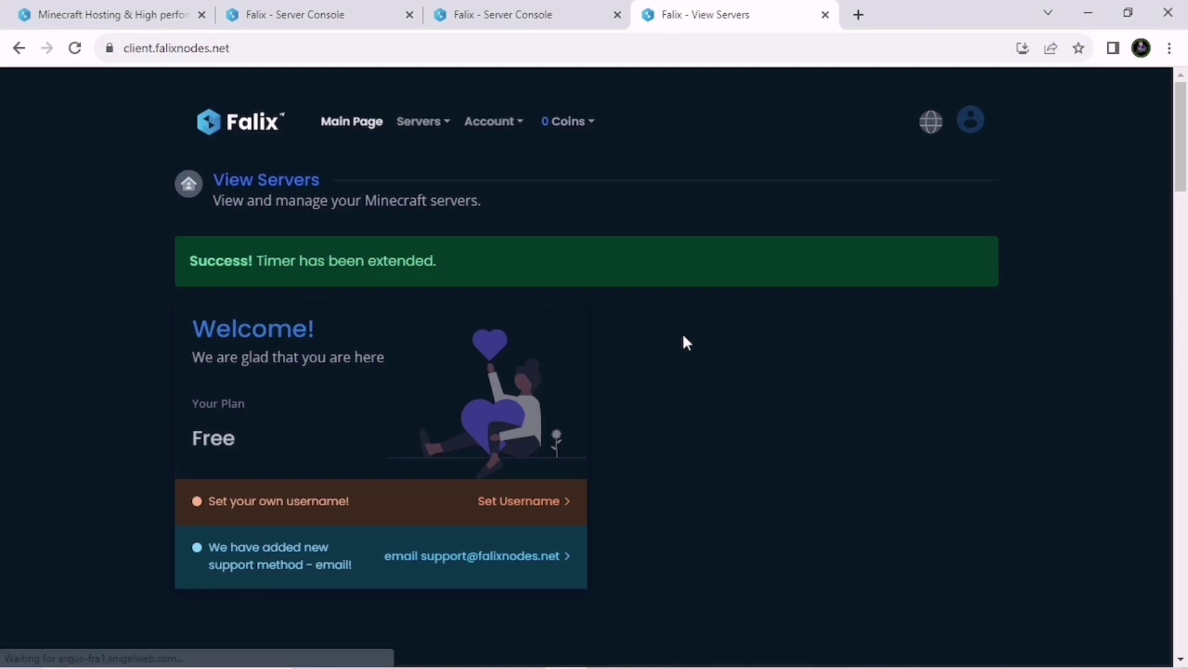
Step: Reopen server1's console from the server list and check the remaining time on its timer
scroll(687, 337, "down", 10)
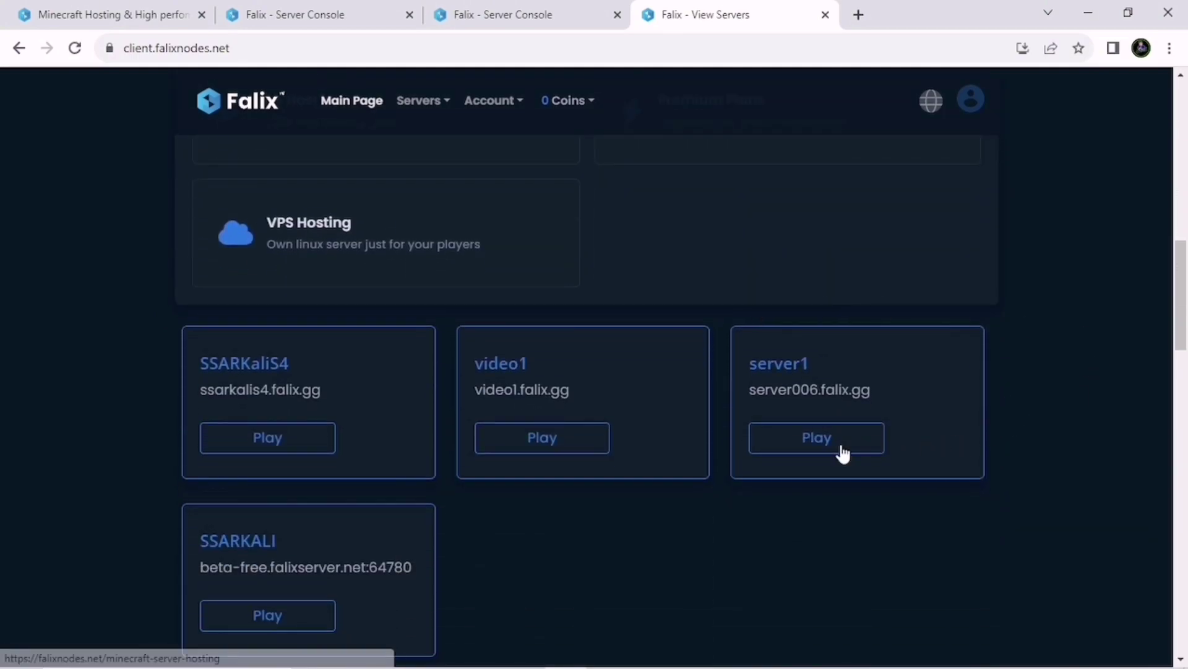
left_click(843, 451)
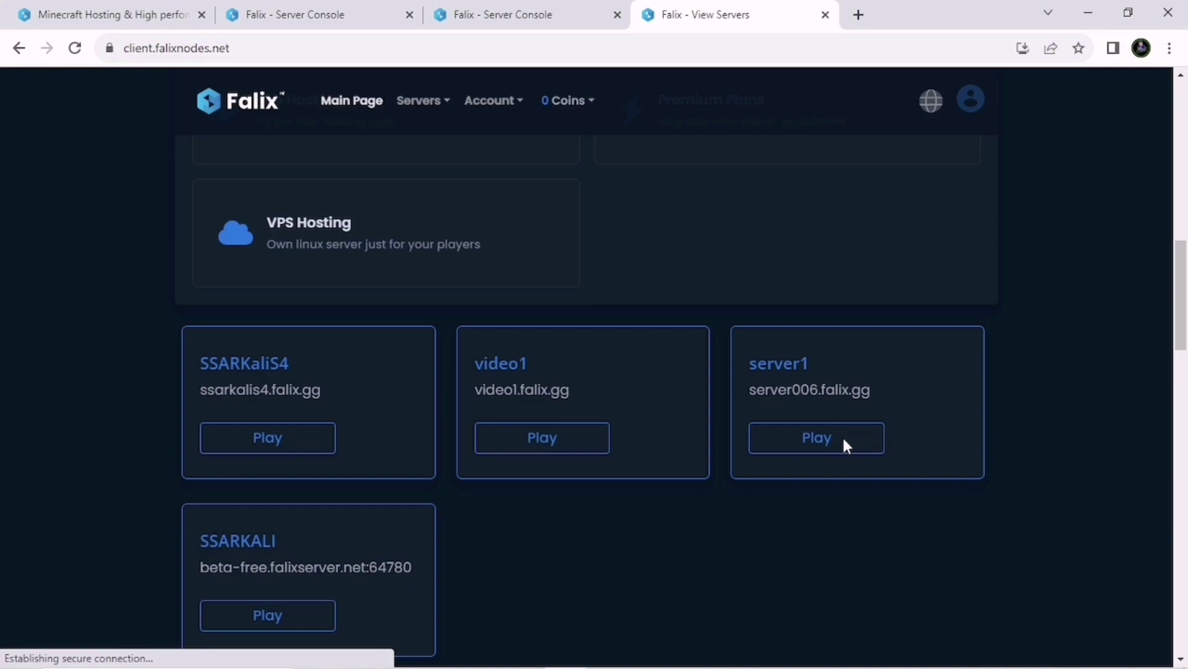
left_click(824, 442)
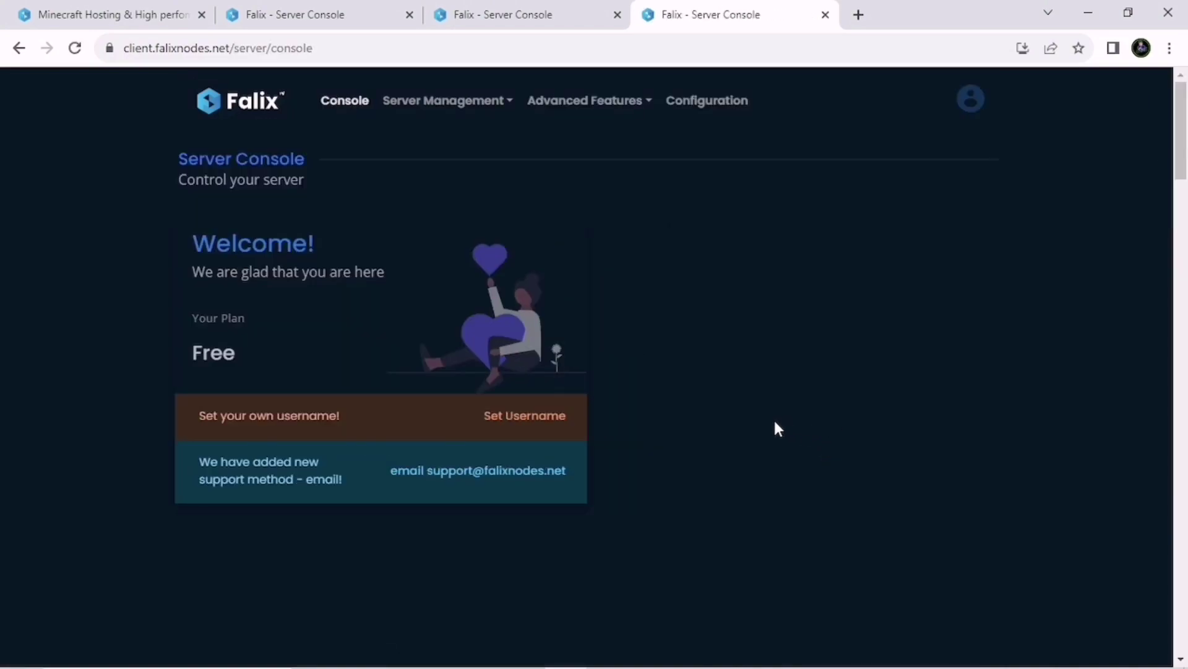
scroll(774, 421, "down", 10)
scroll(991, 375, "down", 6)
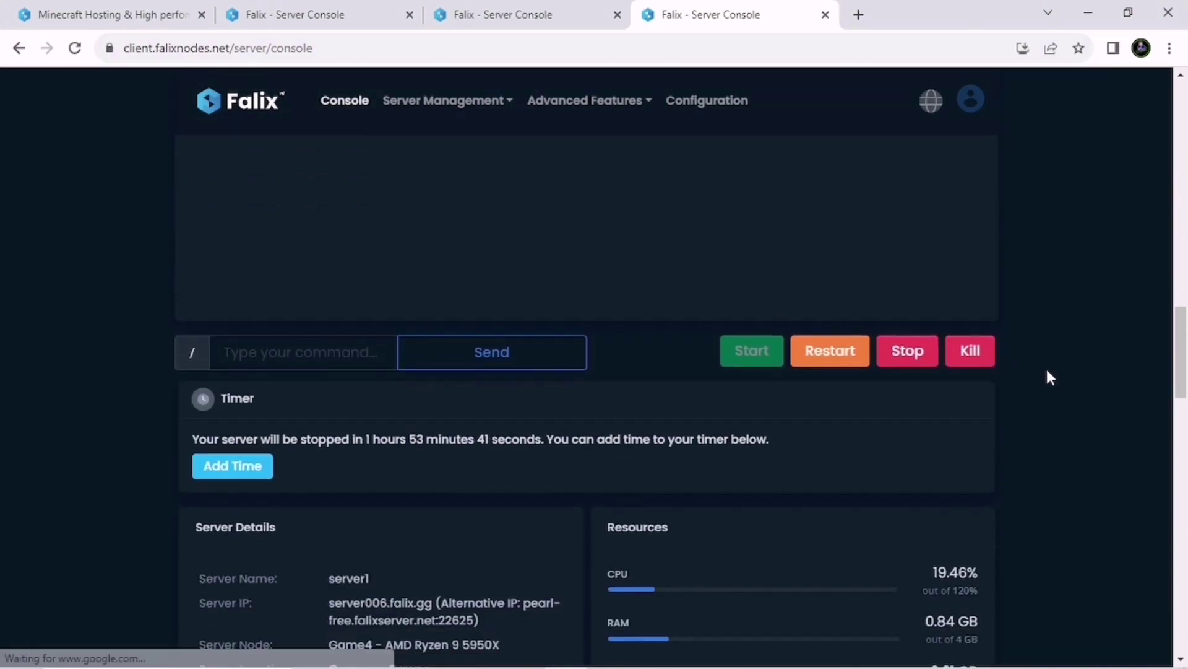
scroll(1051, 377, "down", 1)
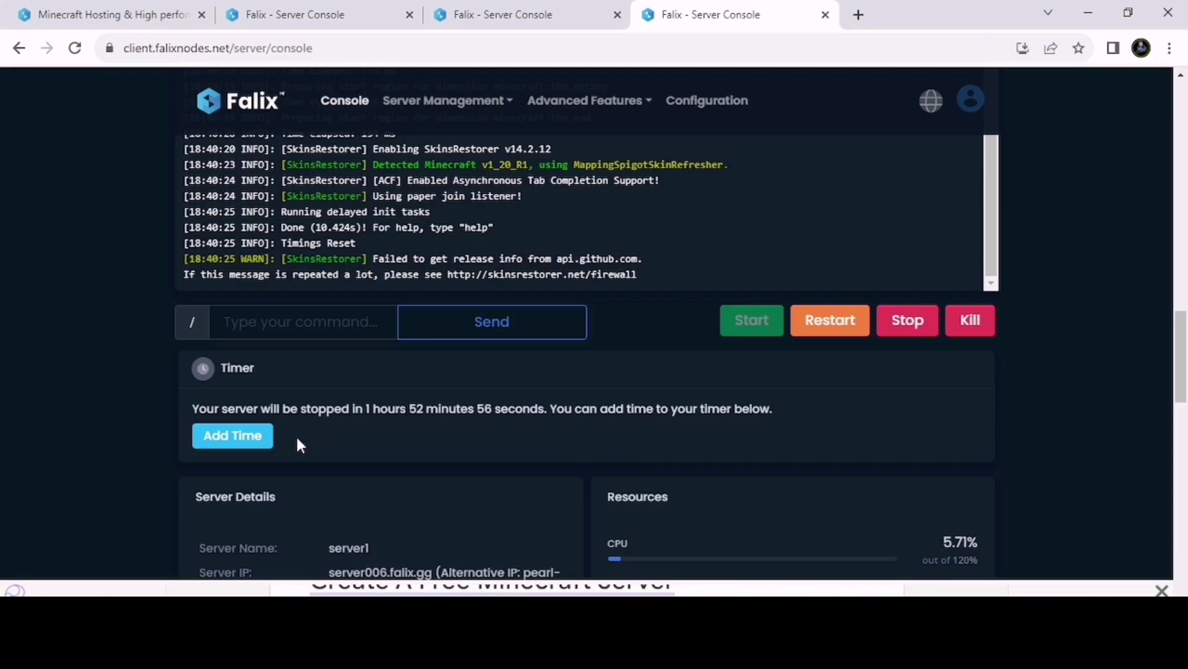
Step: Try to renew server1's timer for 24 hours with the Always Online option on the Server Timer page
left_click(237, 436)
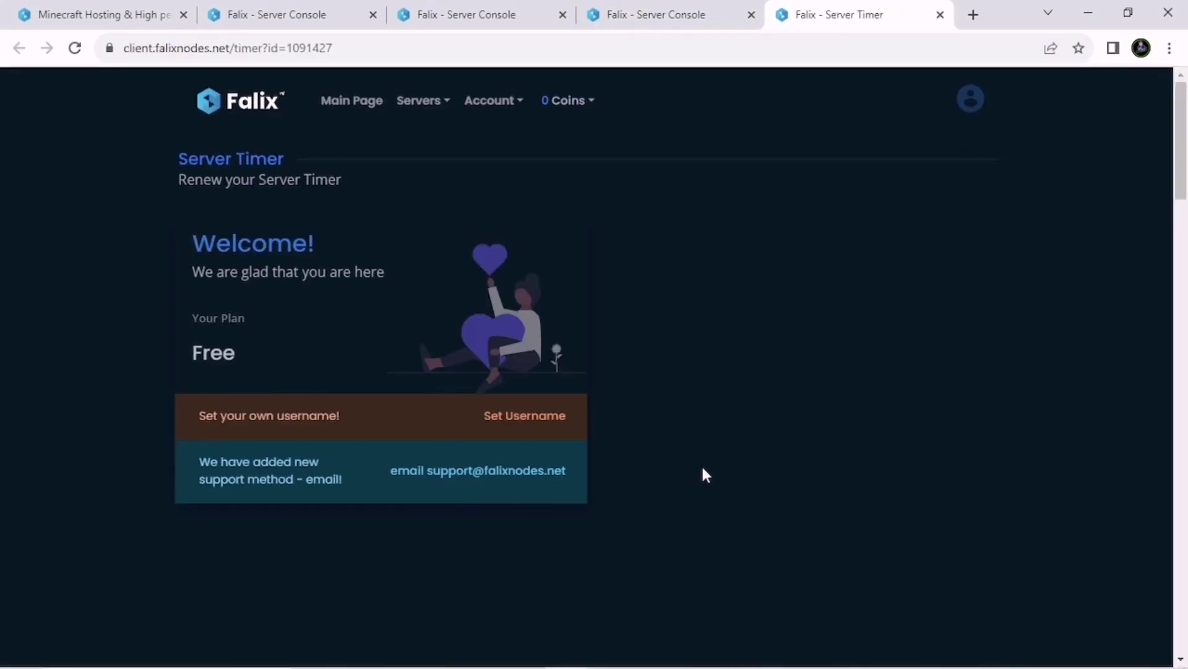
scroll(719, 444, "down", 5)
scroll(722, 455, "down", 4)
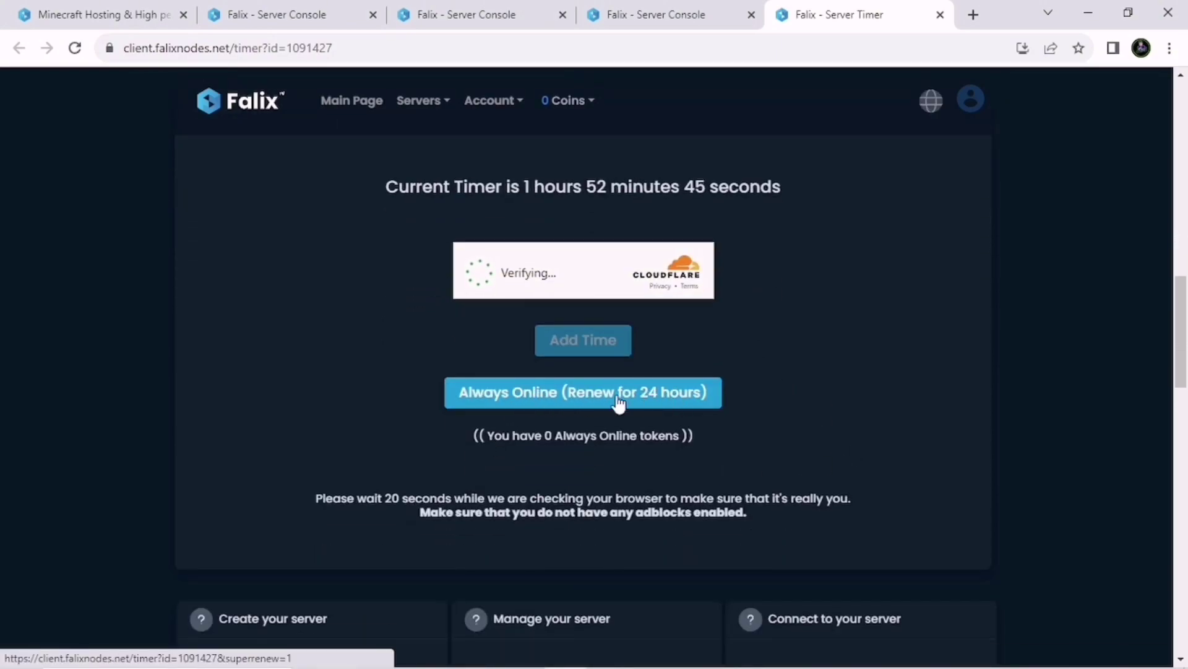
left_click(548, 396)
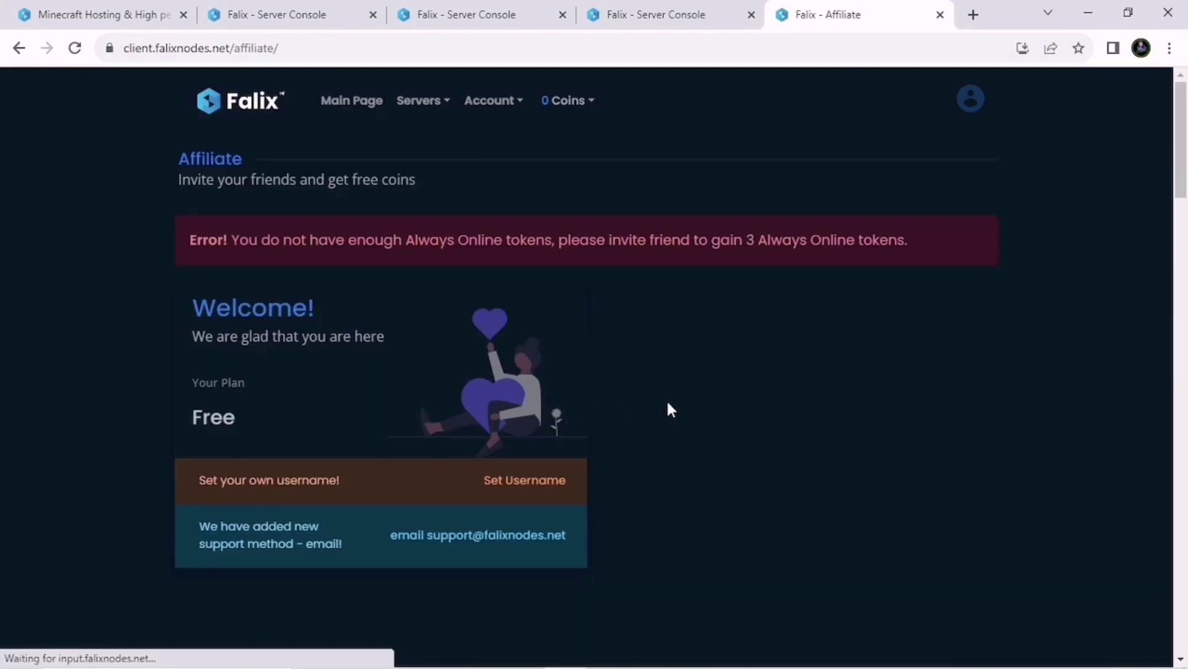
Step: Examine how inviting friends earns Always Online tokens on the Affiliate page and select the whole referral link
scroll(682, 399, "down", 14)
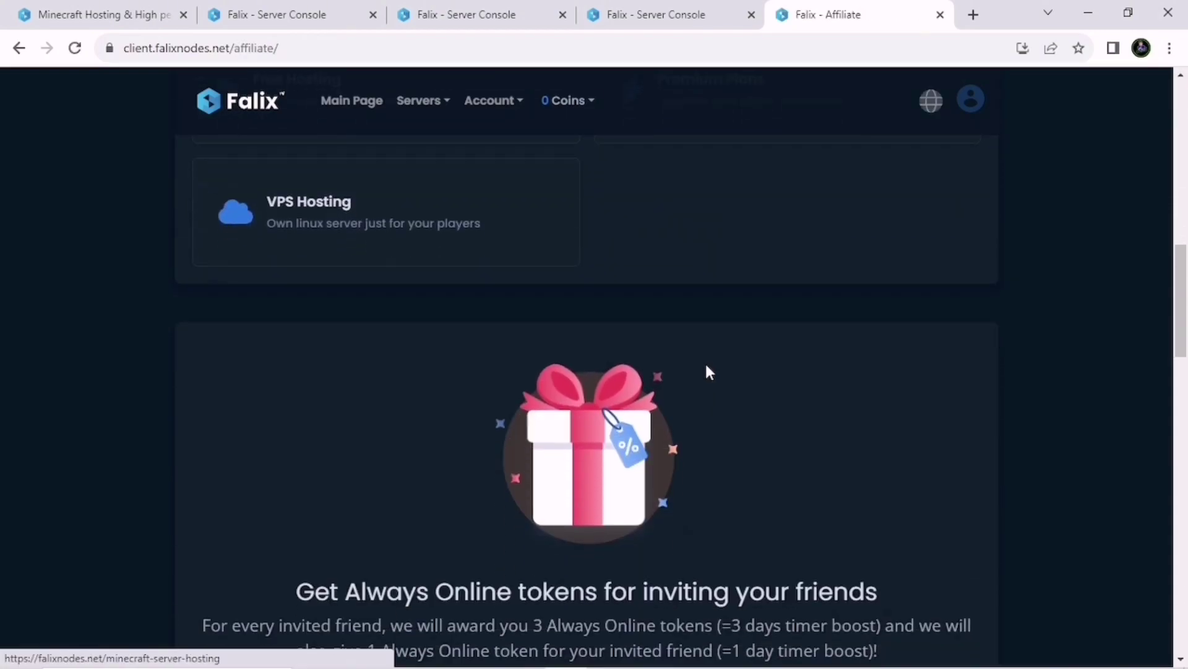
scroll(708, 372, "down", 5)
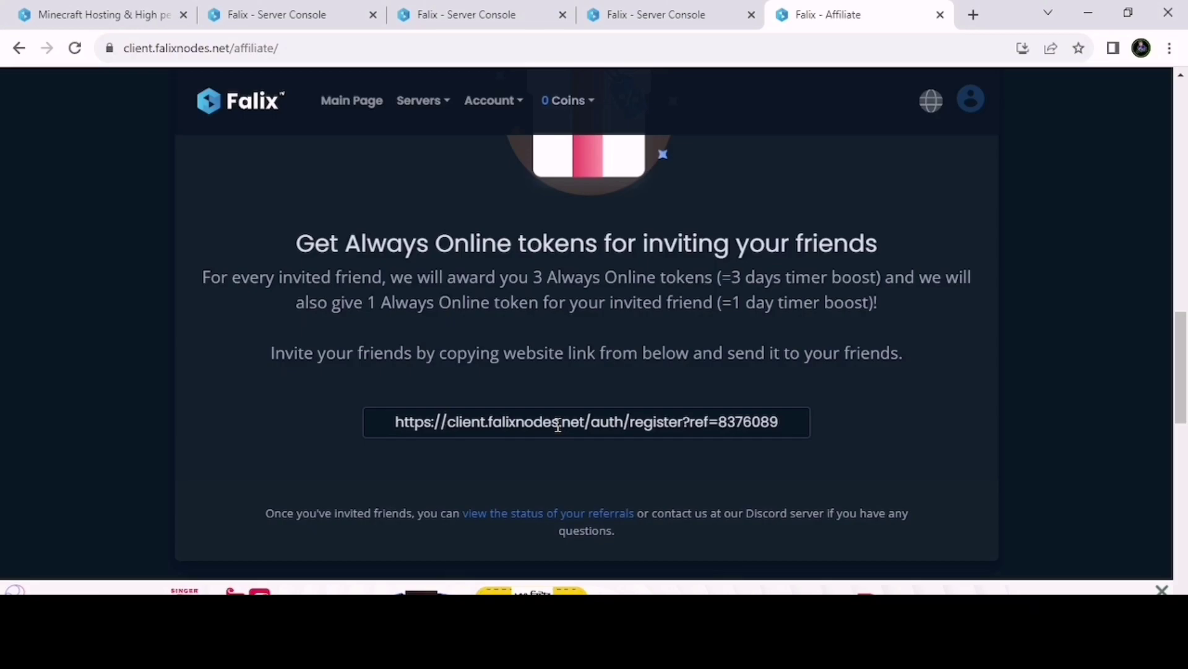
scroll(560, 425, "up", 4)
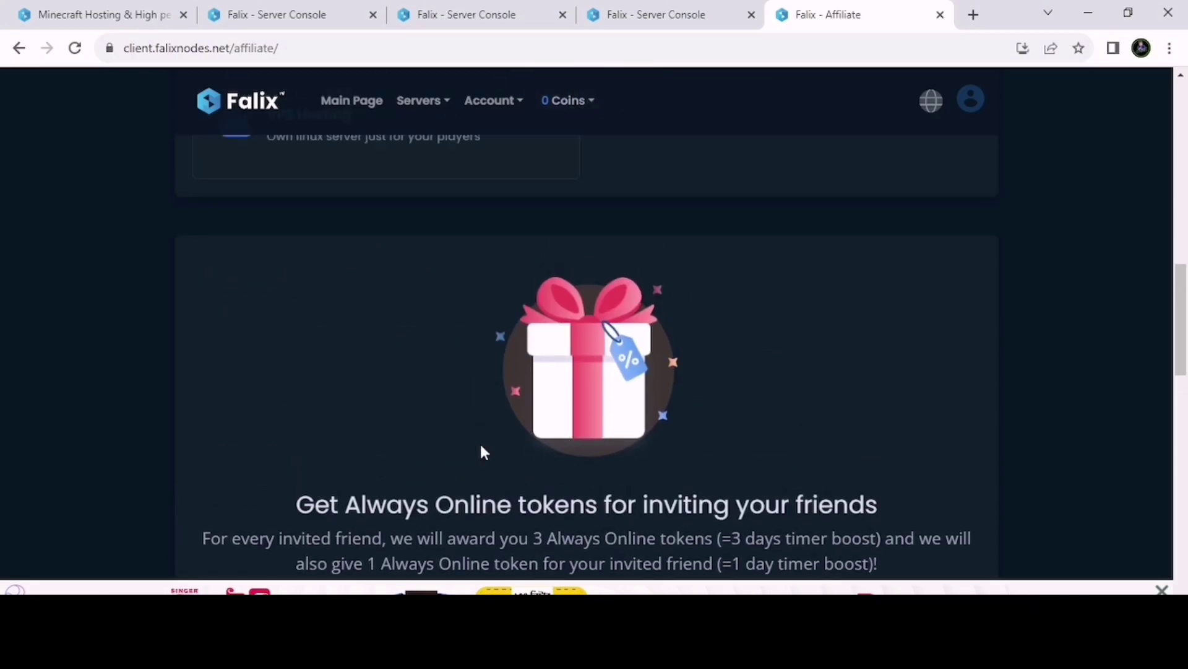
scroll(356, 455, "down", 2)
scroll(356, 455, "down", 1)
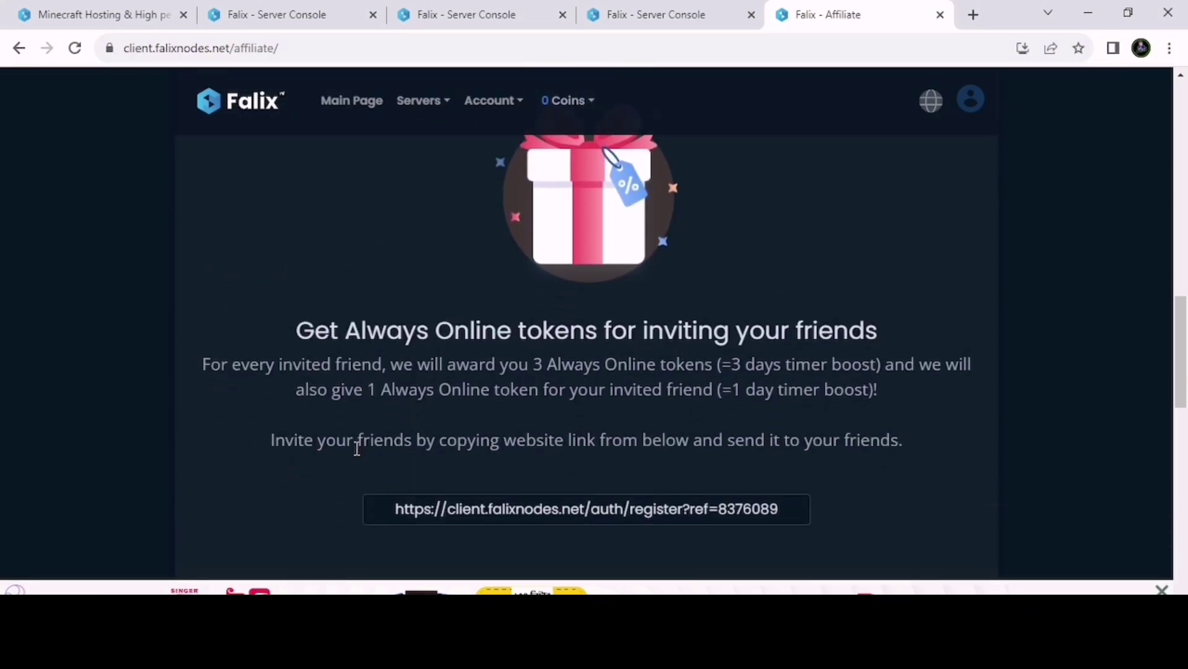
scroll(355, 452, "up", 3)
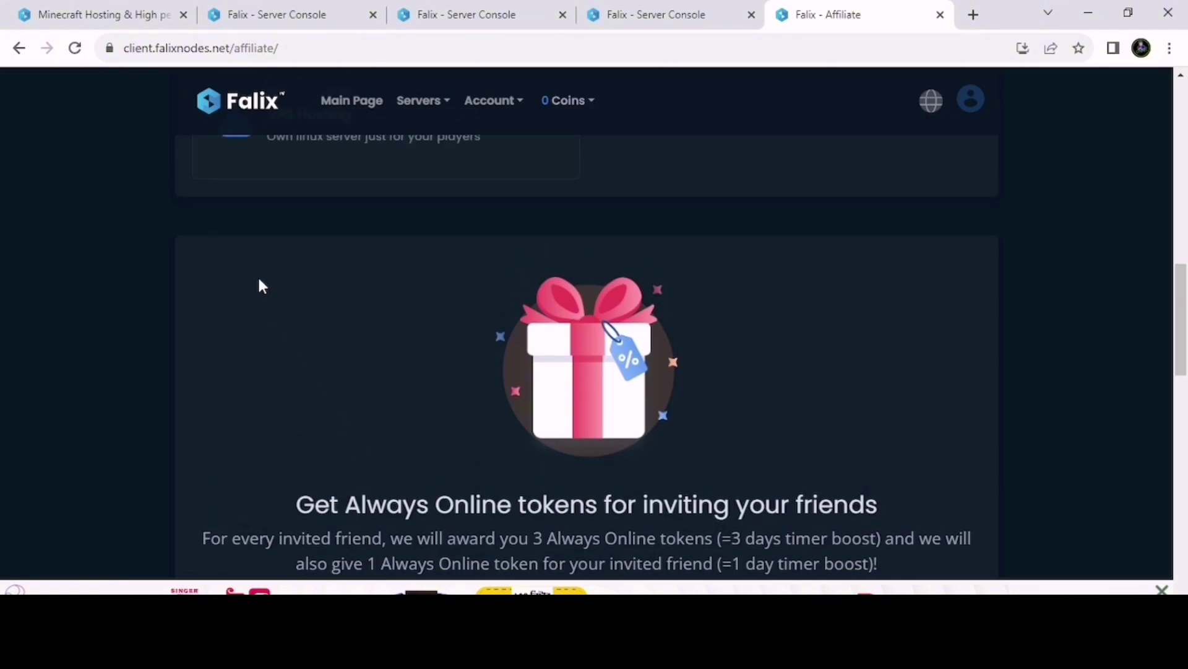
scroll(830, 426, "down", 4)
scroll(826, 426, "down", 3)
scroll(538, 376, "up", 8)
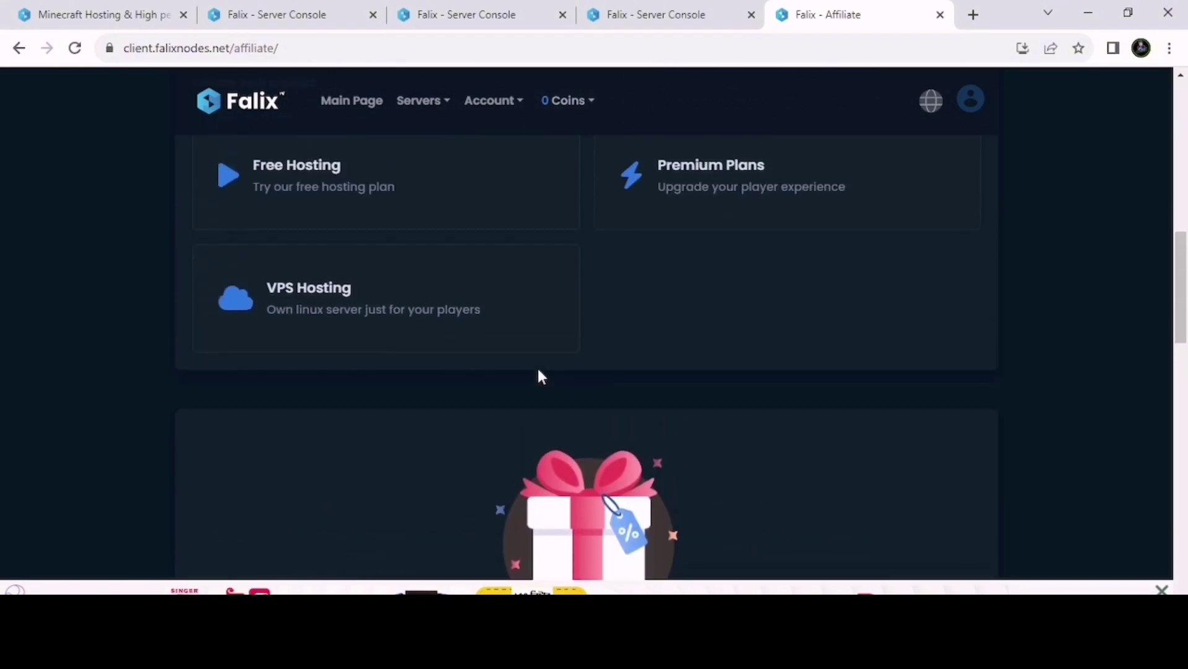
scroll(539, 376, "up", 4)
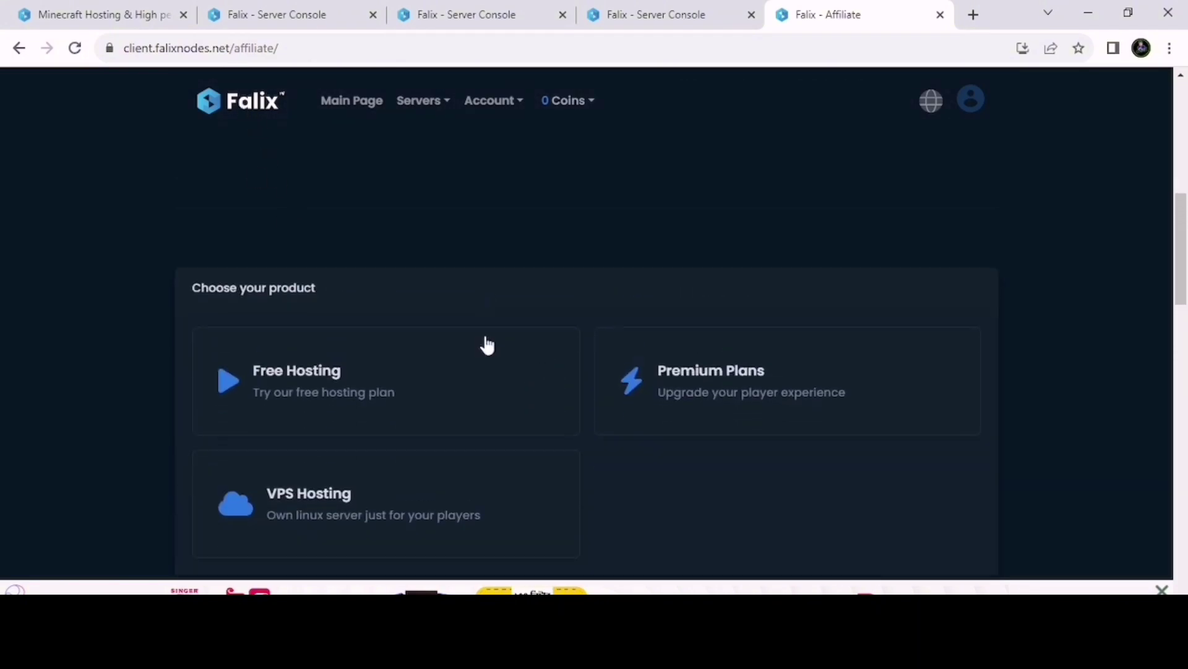
scroll(715, 414, "down", 3)
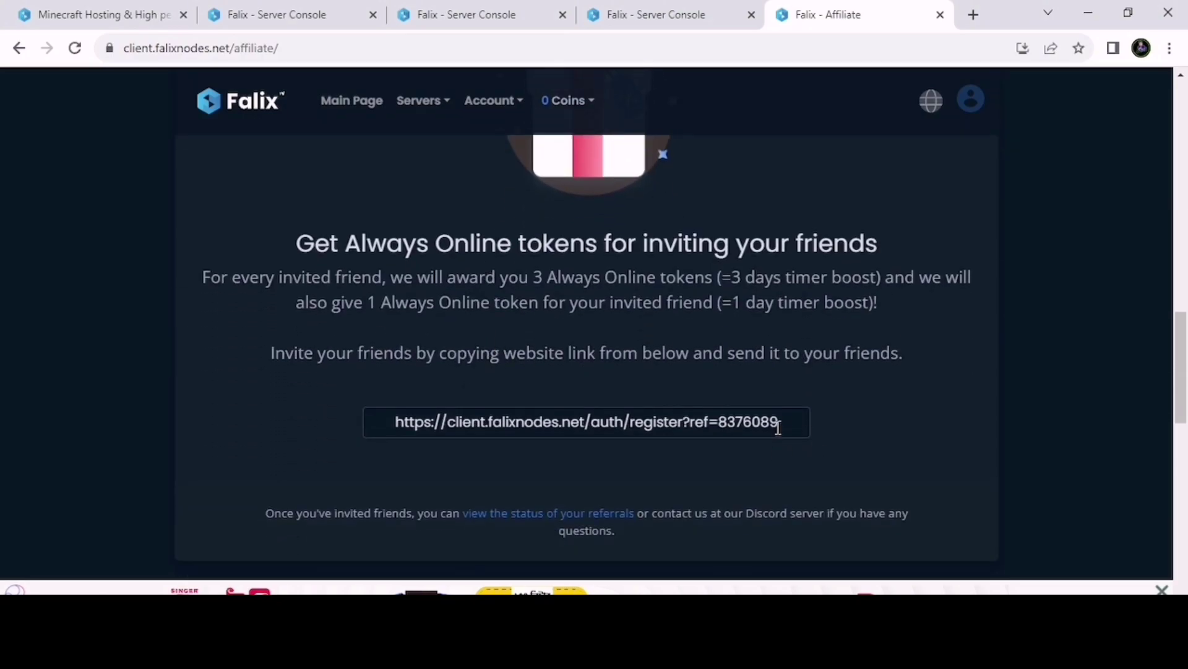
left_click_drag(785, 423, 379, 427)
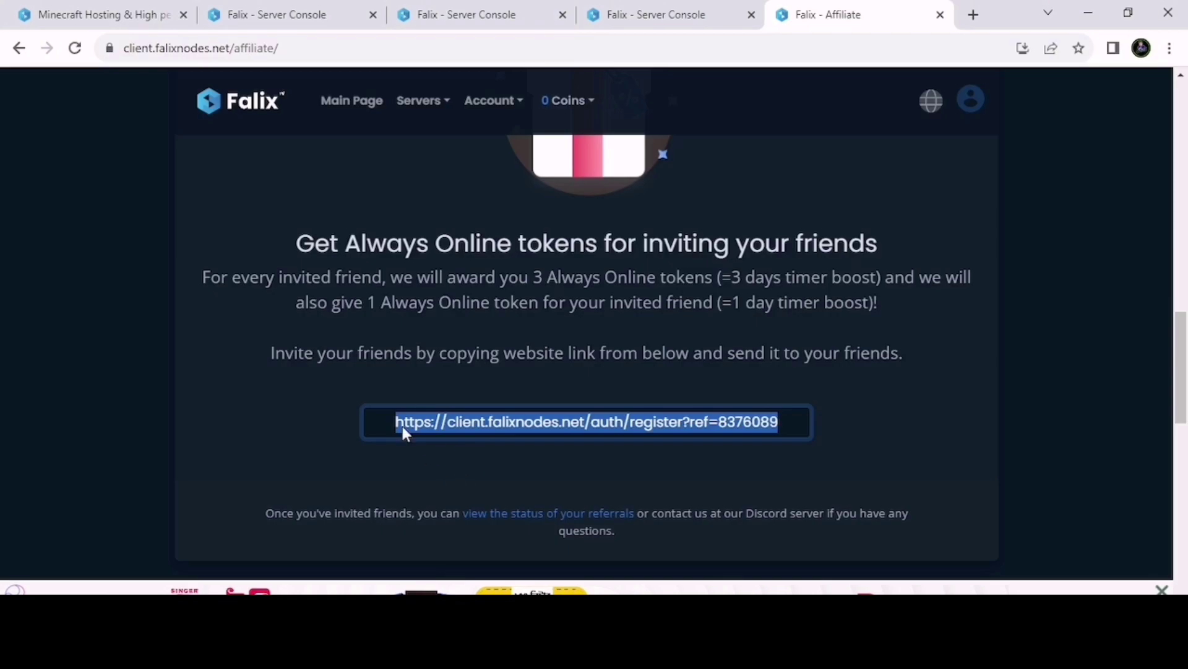
Step: Return to server1's console from the main page and view its timer and server details
left_click(258, 106)
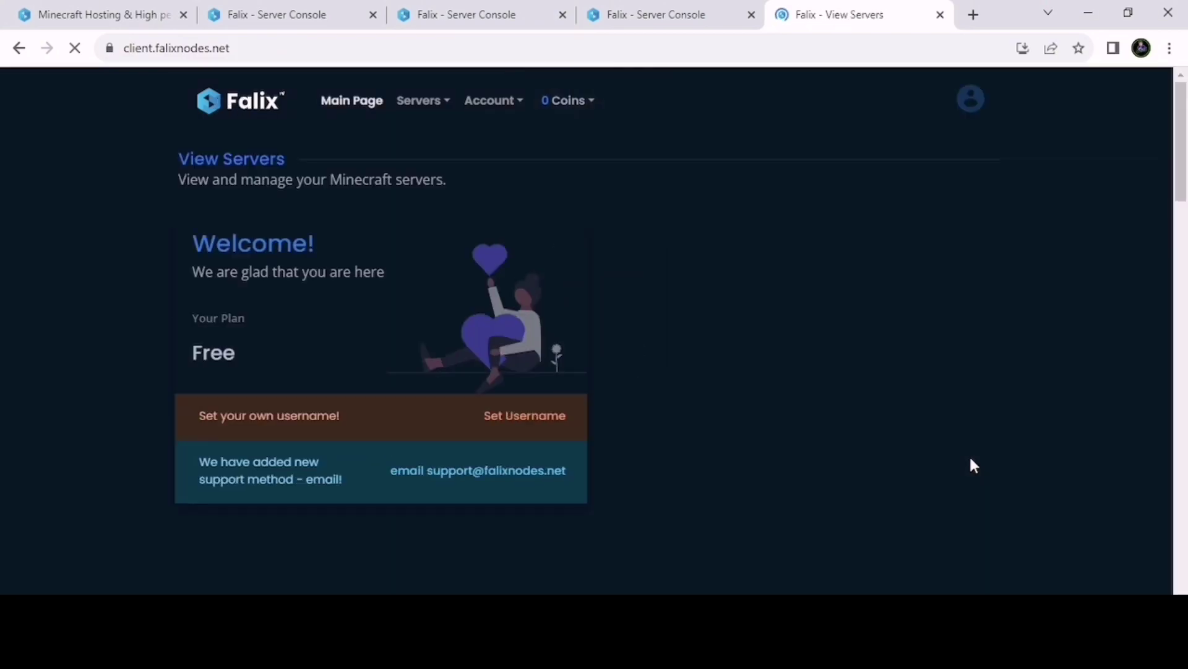
scroll(969, 458, "down", 8)
scroll(967, 462, "down", 3)
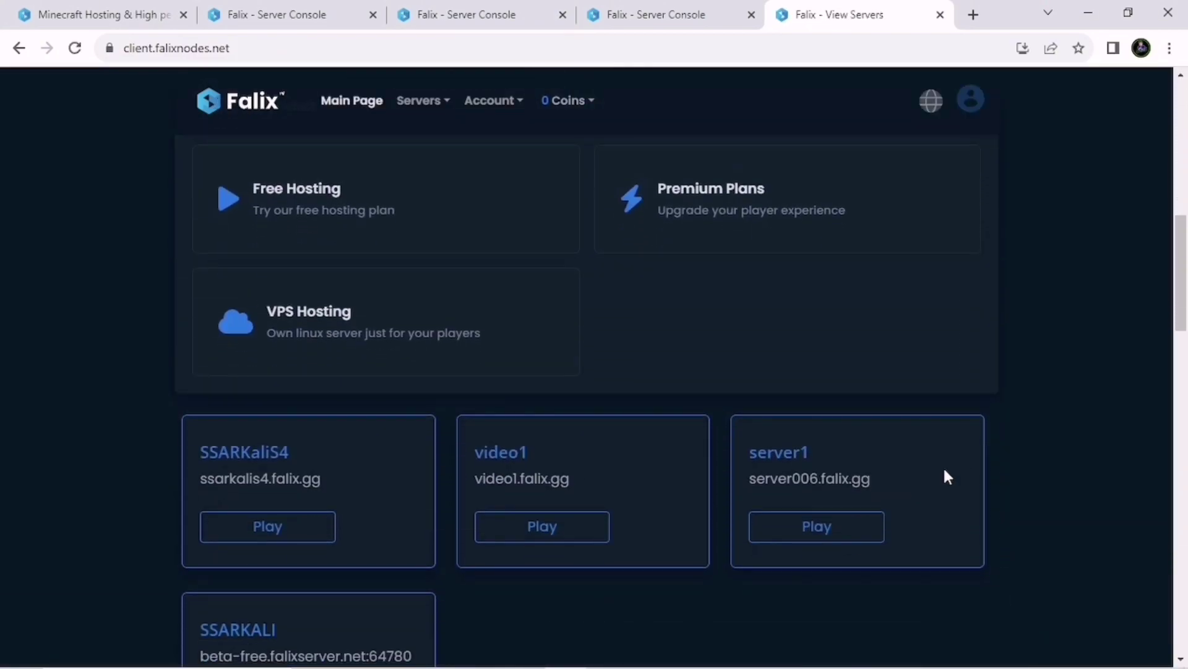
left_click(830, 536)
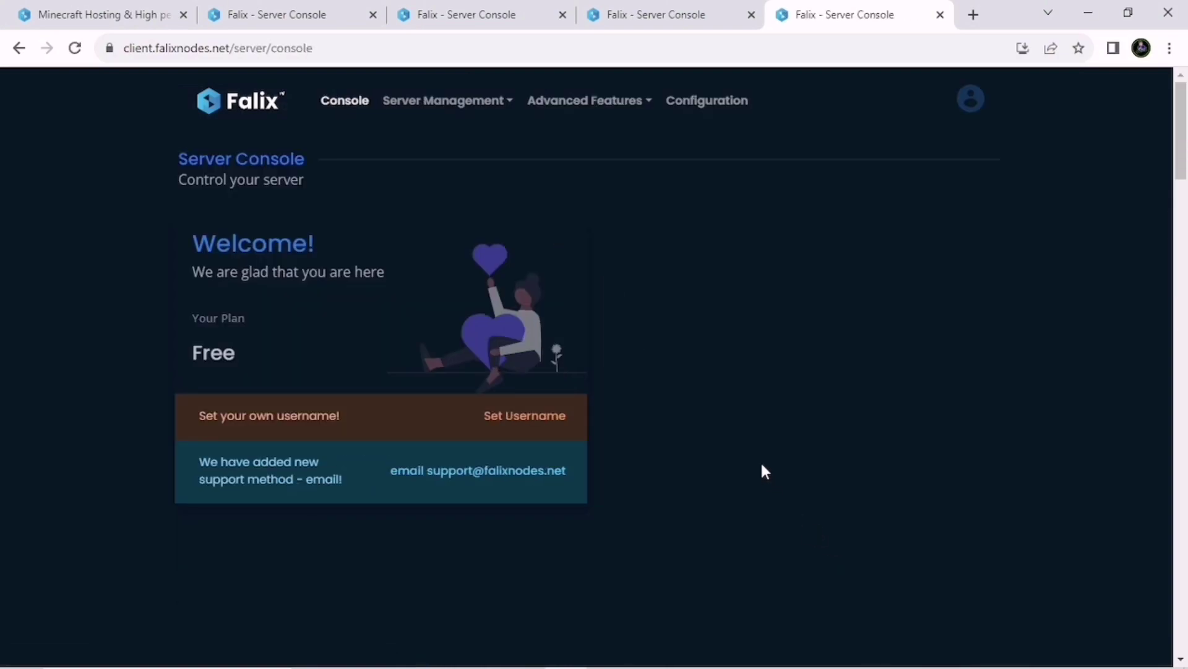
scroll(759, 460, "down", 12)
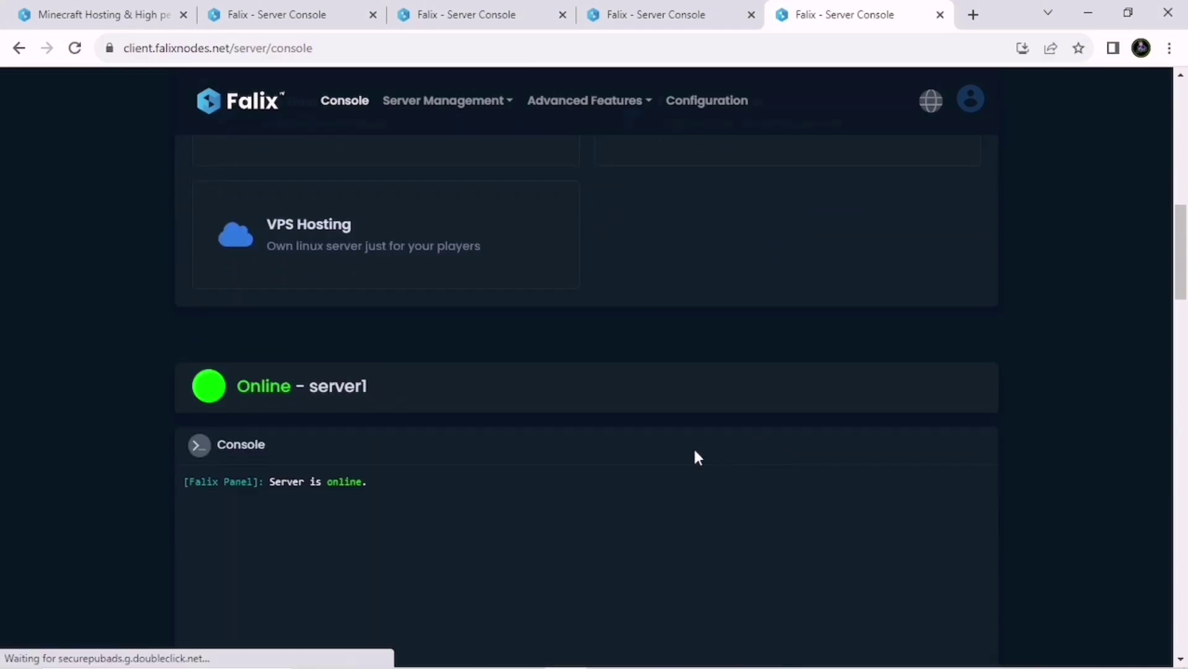
scroll(242, 429, "down", 5)
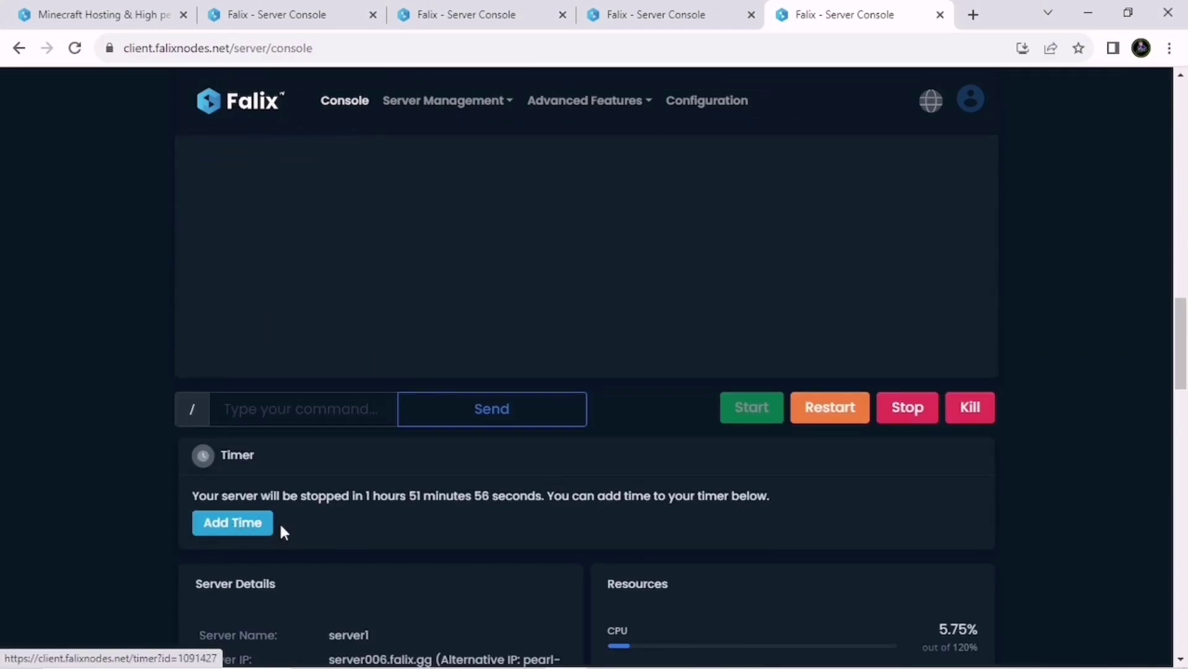
scroll(90, 455, "down", 2)
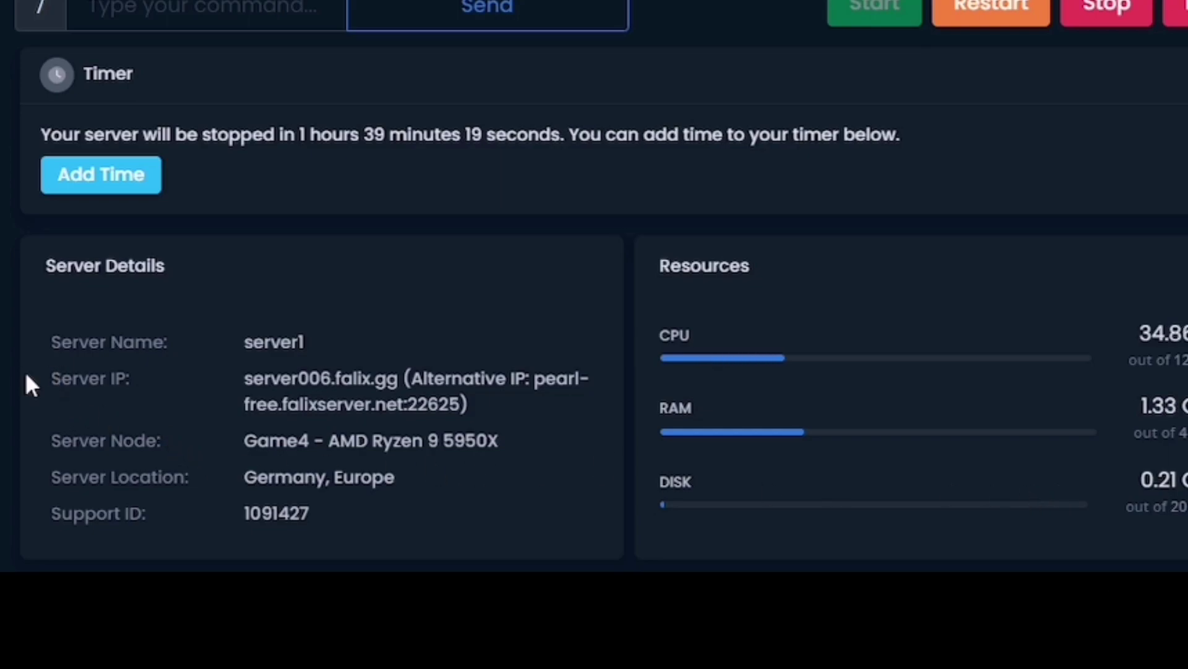
Step: Highlight the server IP and the alternative IP address in server1's Server Details
left_click_drag(40, 375, 159, 388)
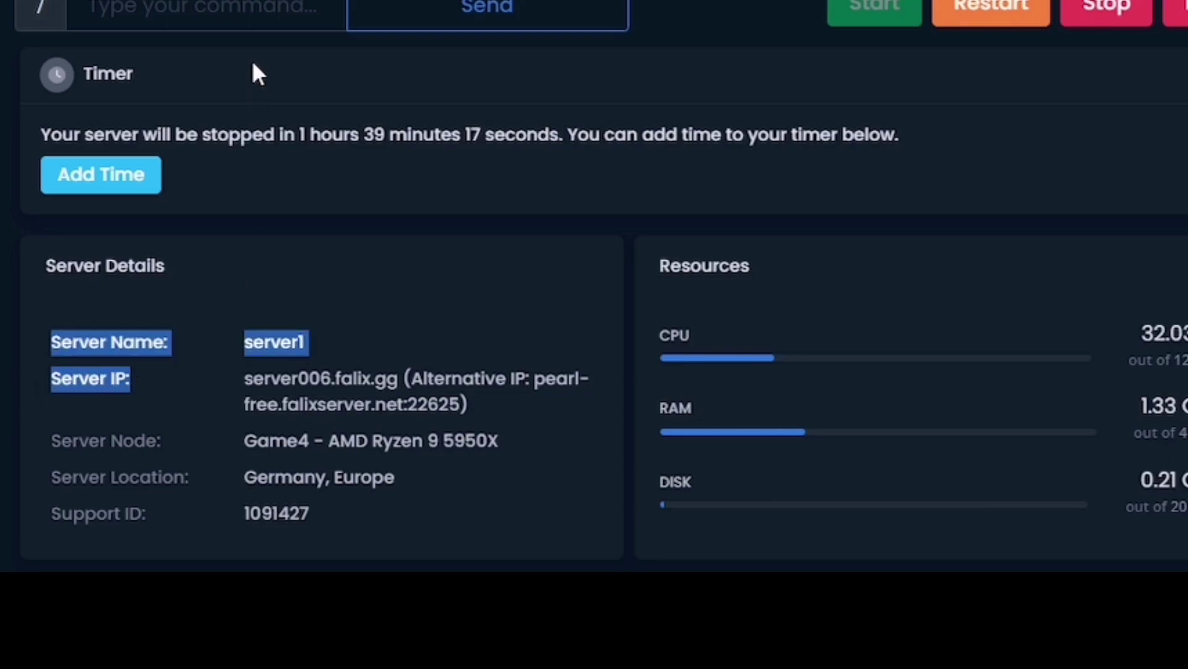
left_click(211, 418)
left_click_drag(245, 378, 404, 379)
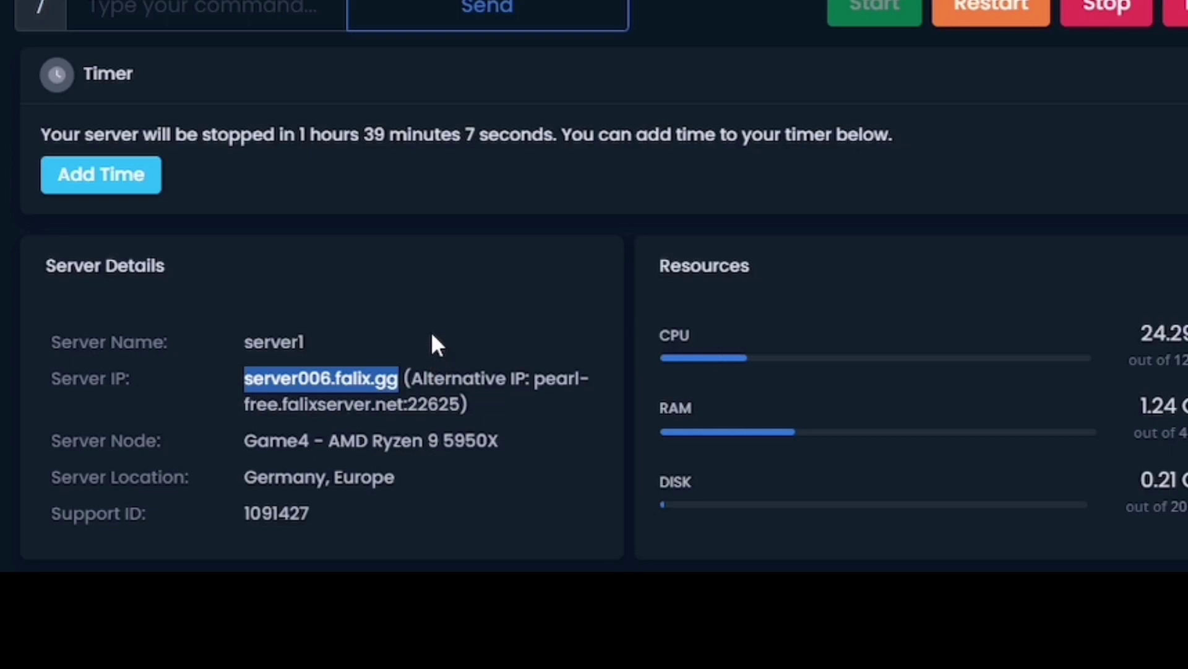
left_click(493, 416)
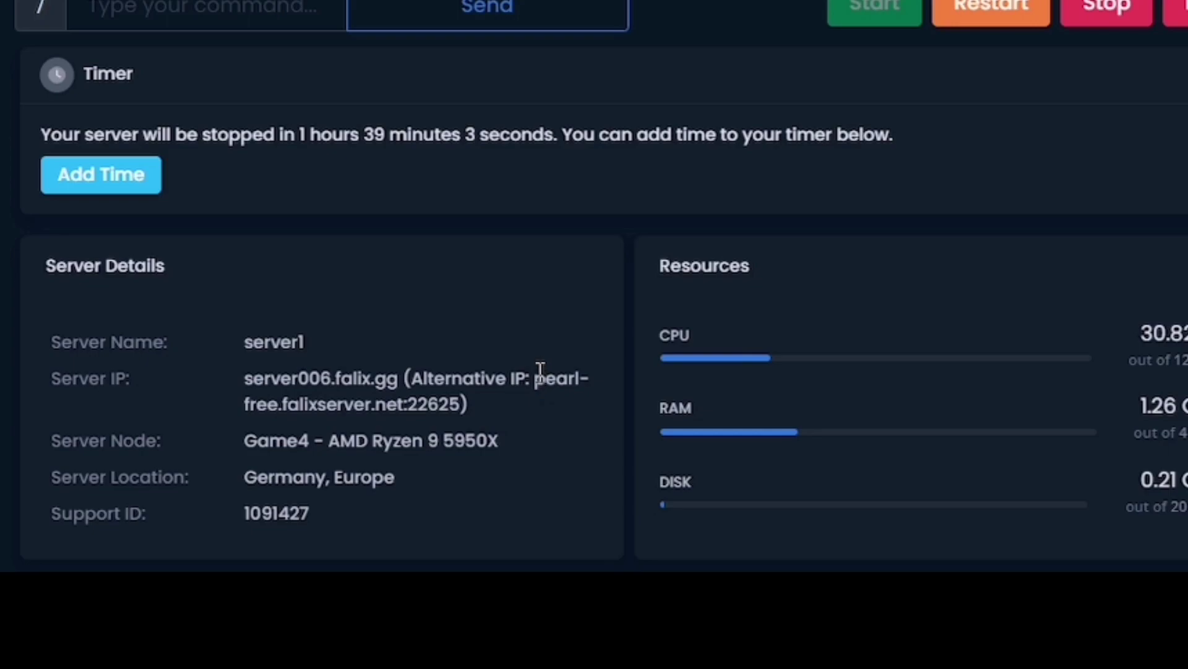
left_click_drag(536, 379, 459, 406)
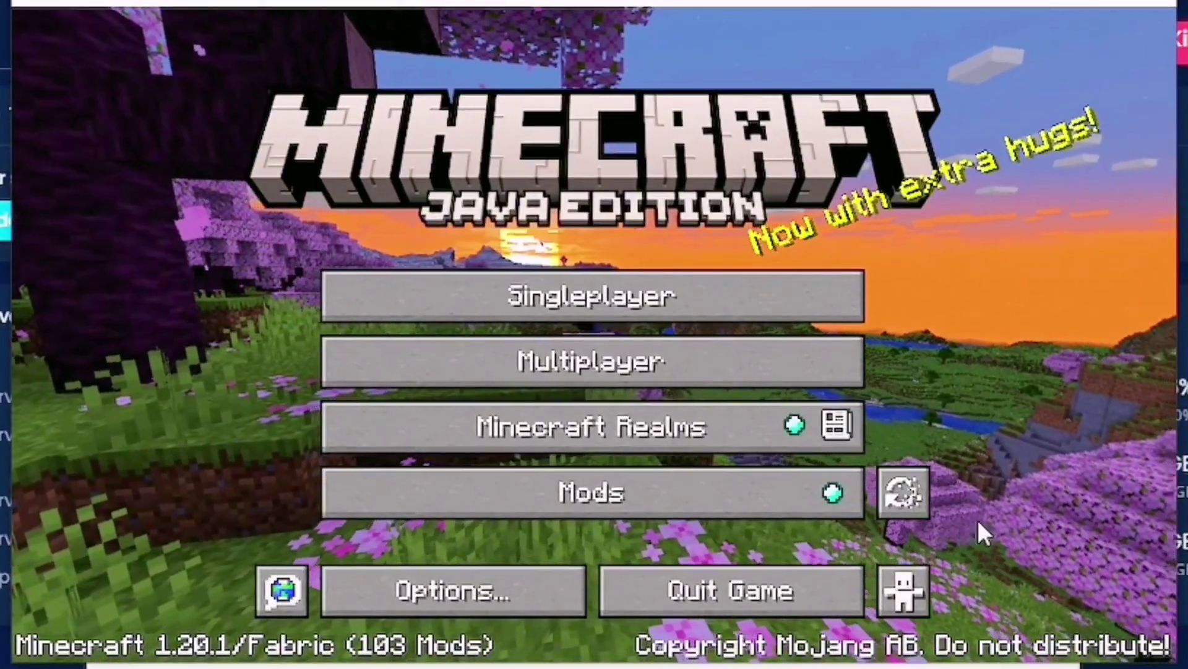
Step: Switch to Minecraft, add a multiplayer server entry named Server1 and select it in the server list
left_click(641, 375)
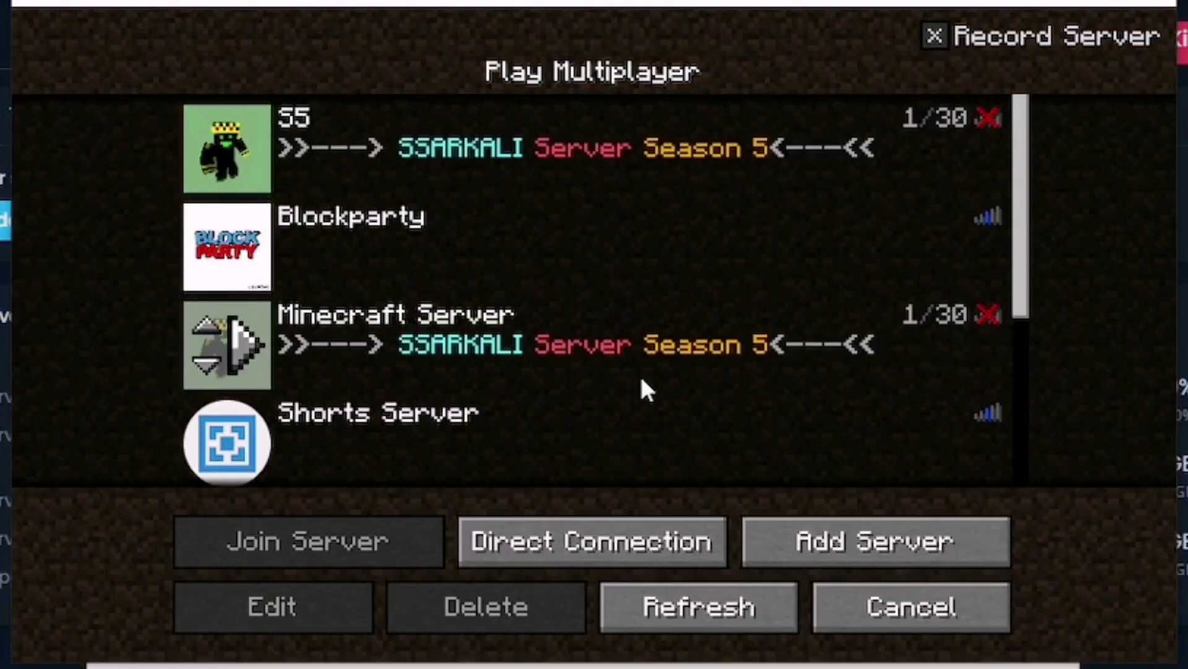
left_click(870, 541)
left_click(803, 568)
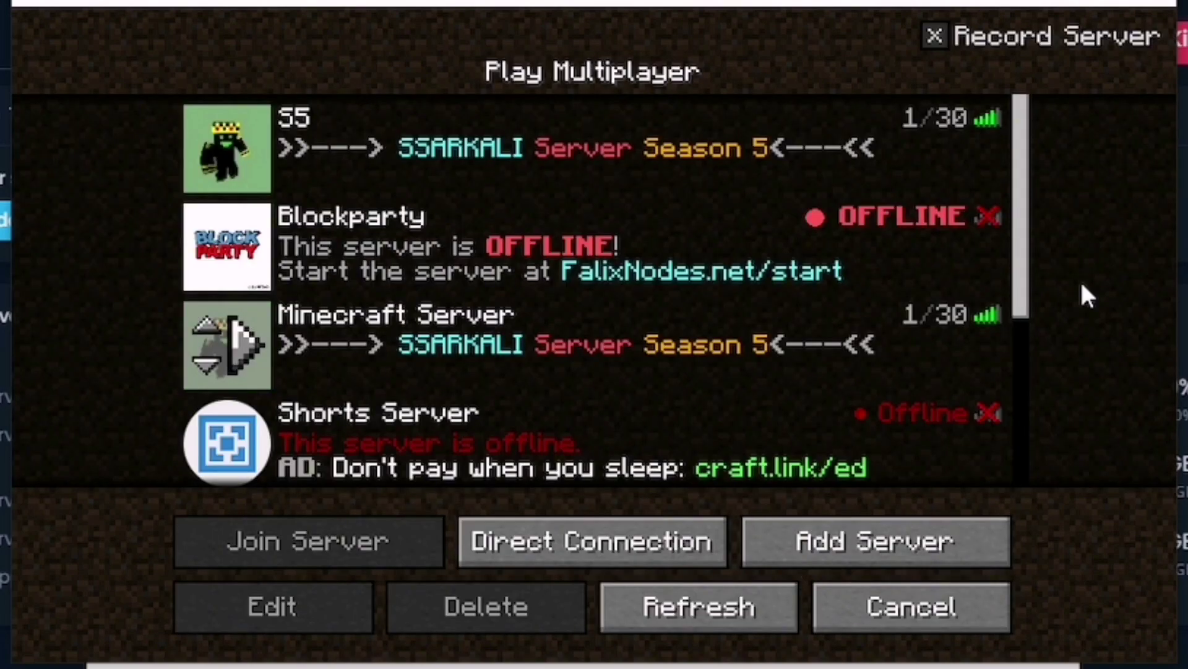
scroll(835, 337, "down", 5)
left_click(555, 350)
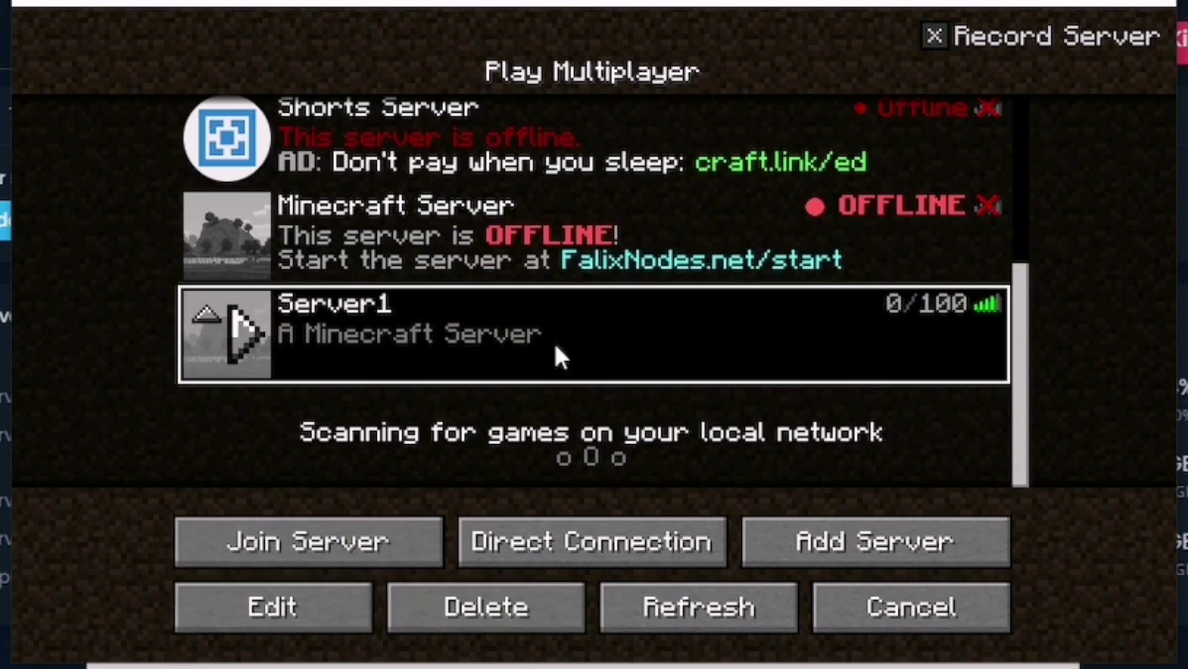
Step: Review the server address in Server1's editable server info and return to the multiplayer list
left_click(232, 614)
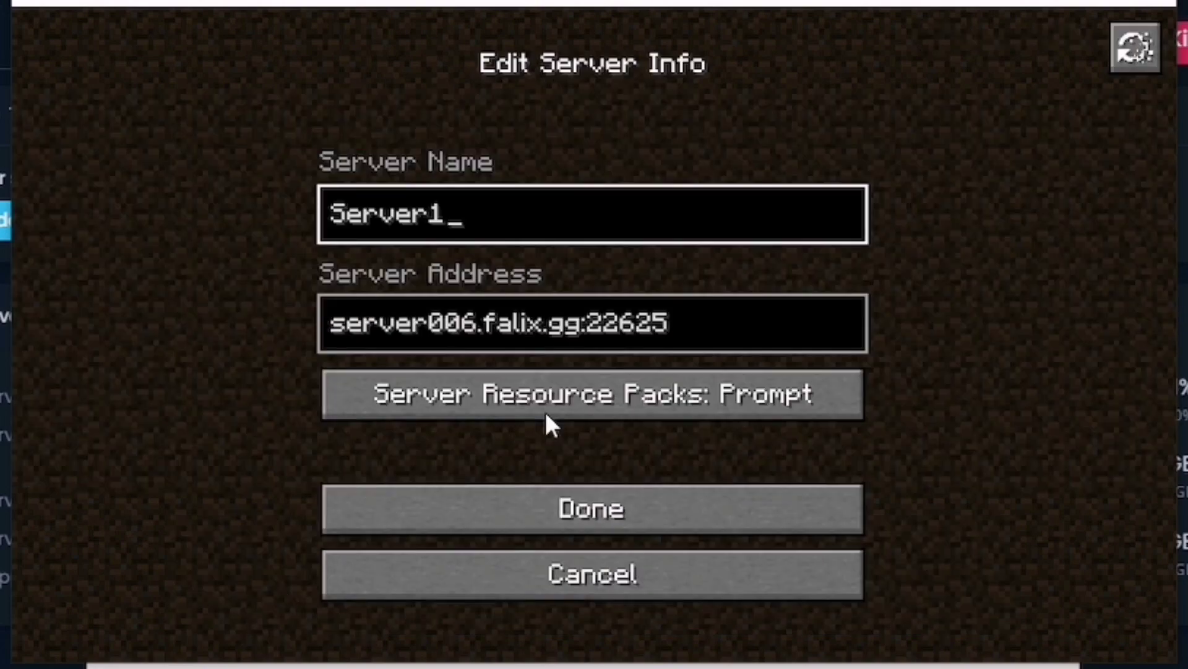
left_click(690, 326)
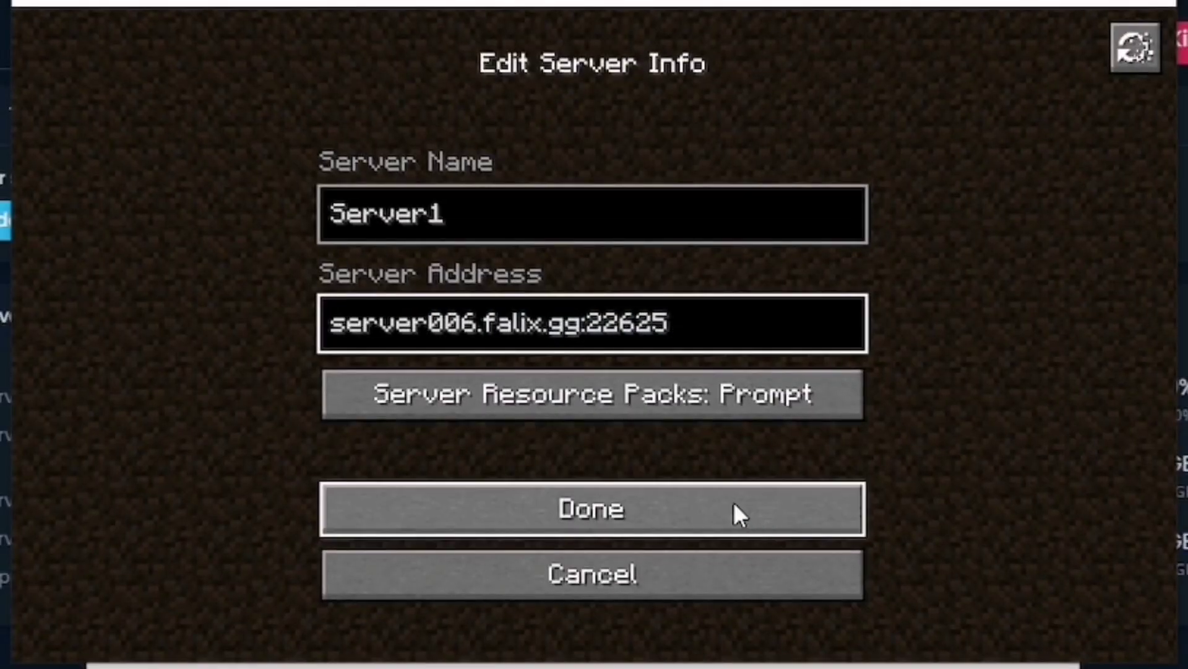
left_click(597, 506)
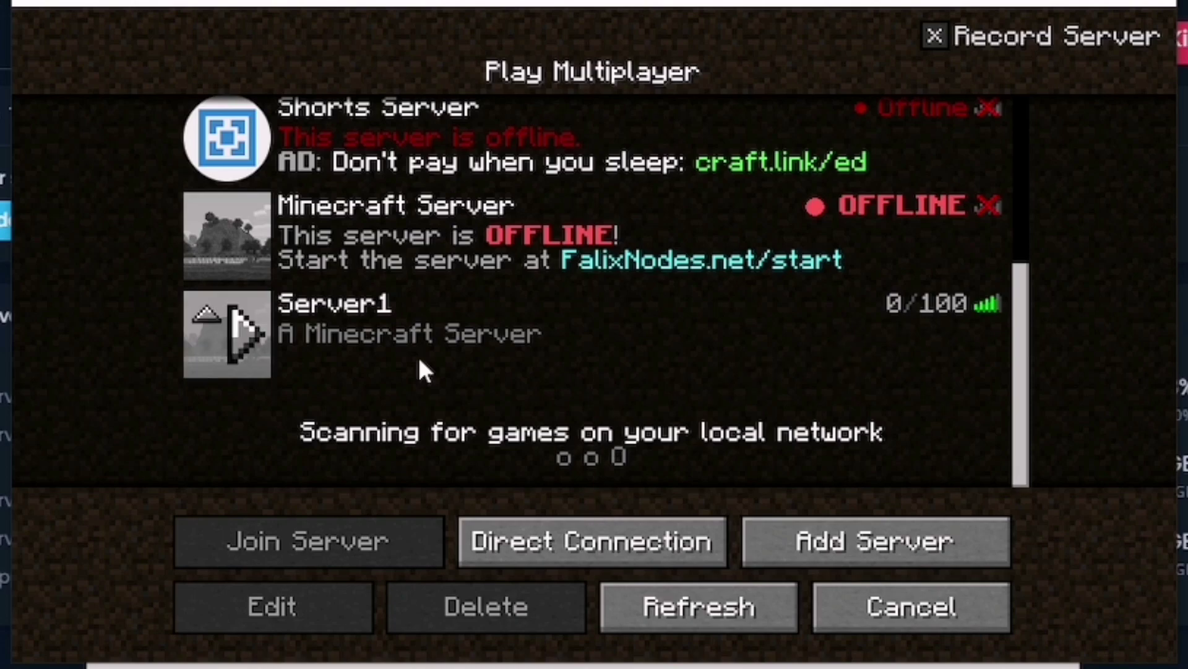
Step: Join Server1 and switch the camera perspective to view the character from behind and from the front
left_click(240, 327)
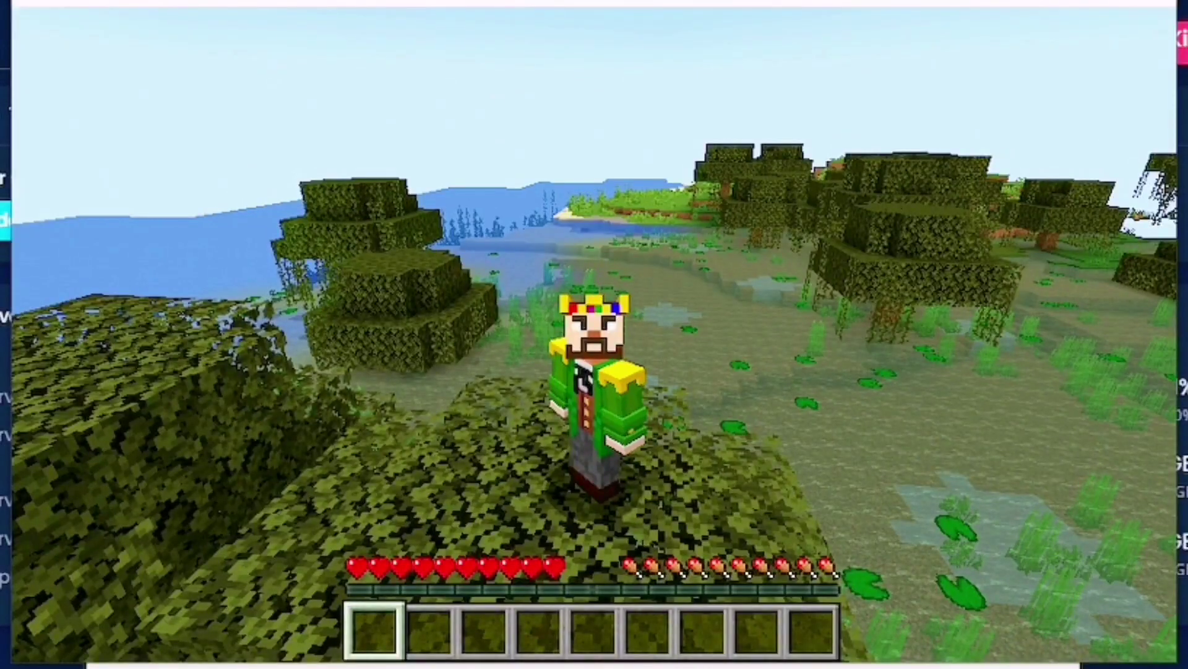
key("F5")
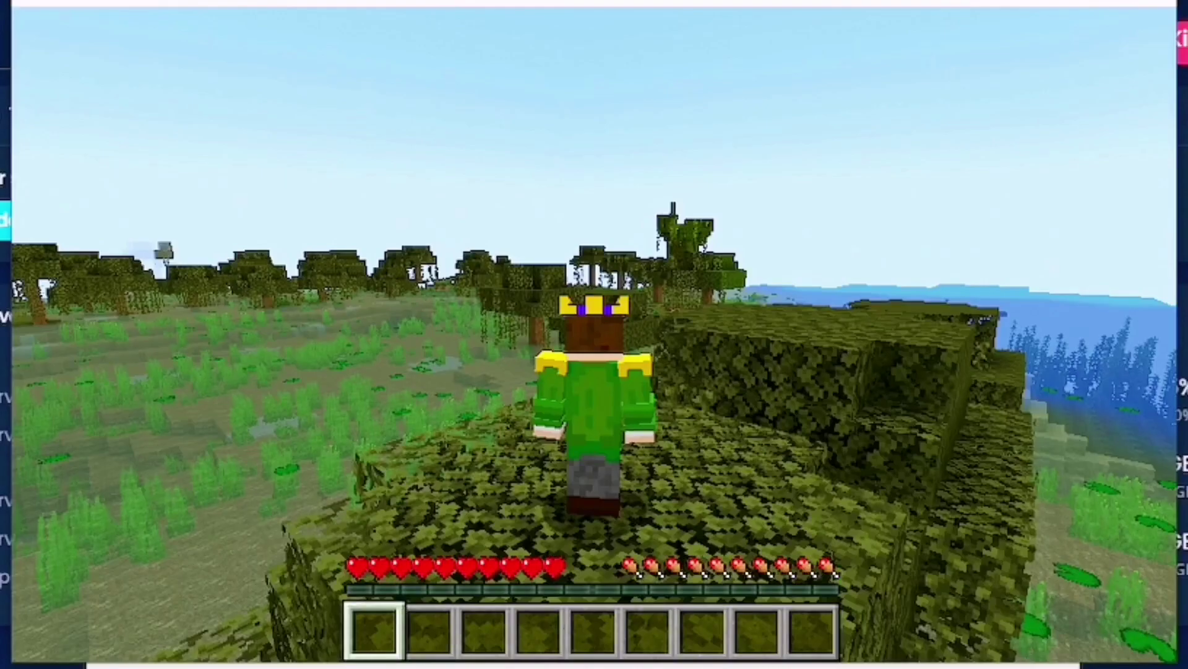
key("F5")
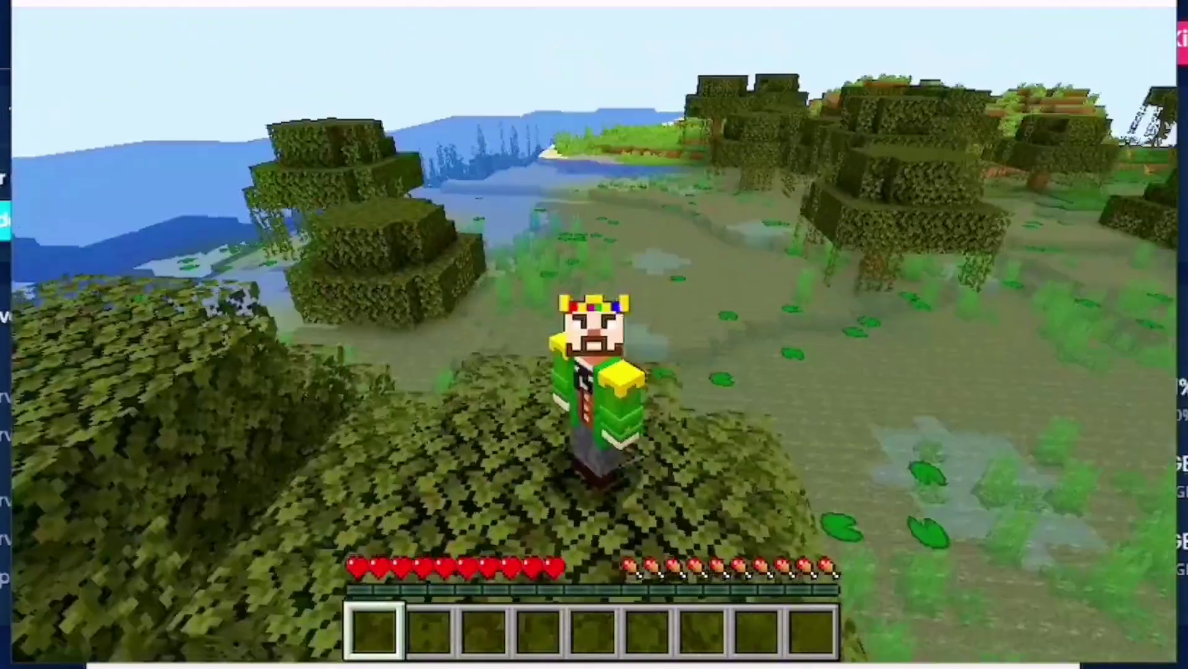